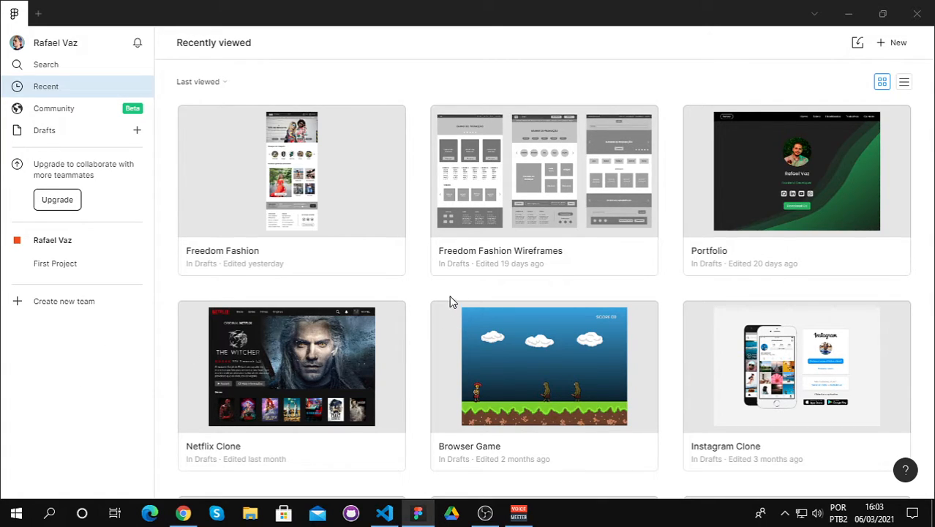
Step: Browse the recently viewed design files, check the Figma homepage in Chrome, and return to the Figma desktop app
scroll(419, 292, "down", 2)
scroll(419, 292, "down", 1)
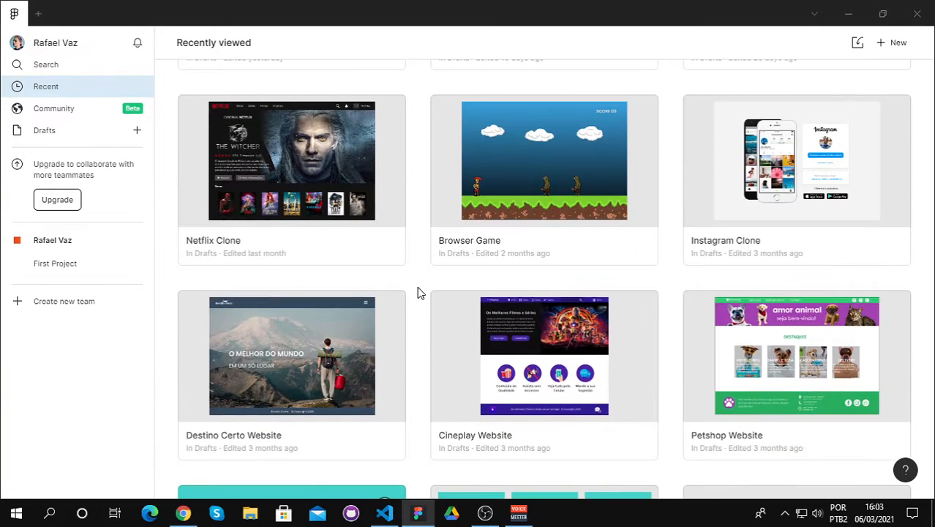
scroll(416, 304, "up", 3)
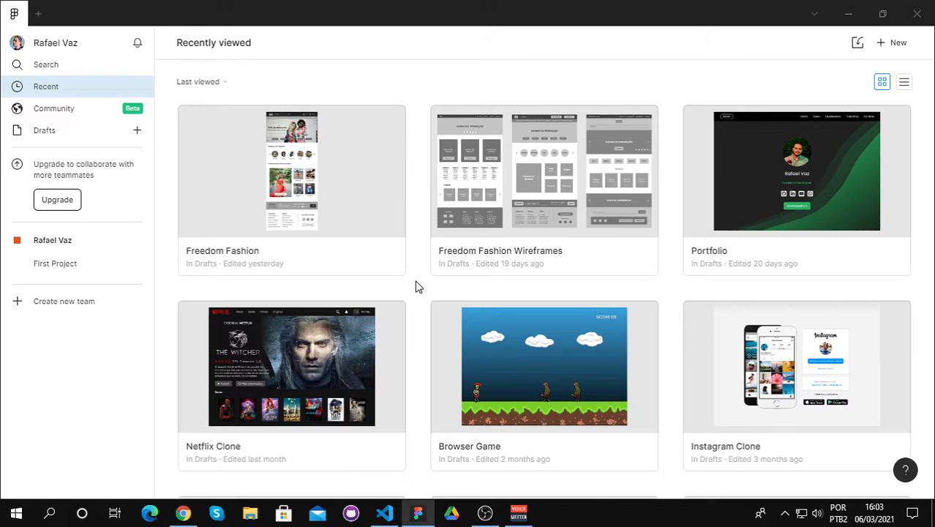
left_click(183, 513)
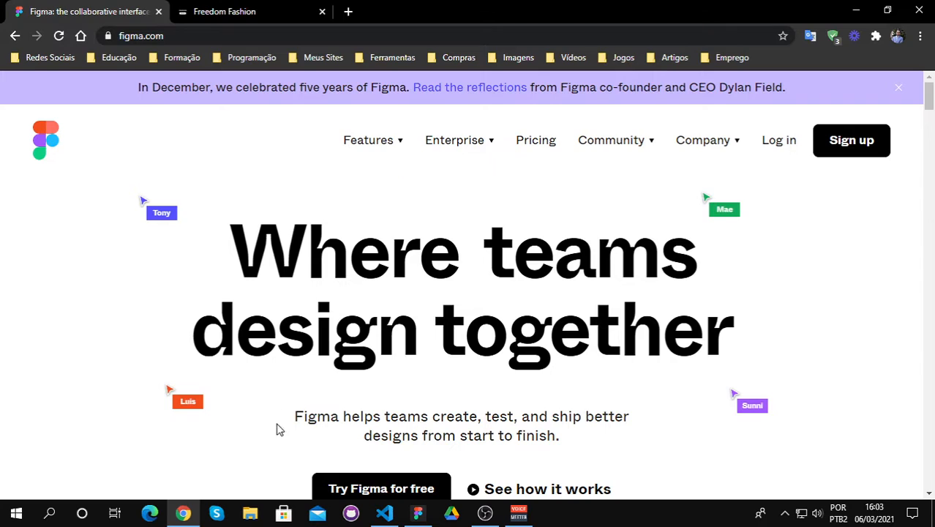
left_click(420, 515)
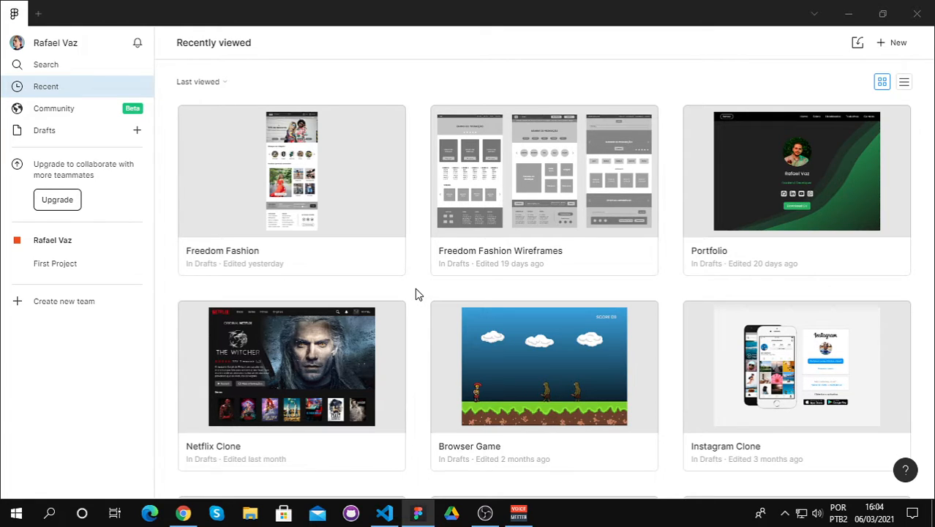
Step: Open the Freedom Fashion Wireframes file and inspect the header and promotion banner of Wireframe 02 up close
double_click(474, 207)
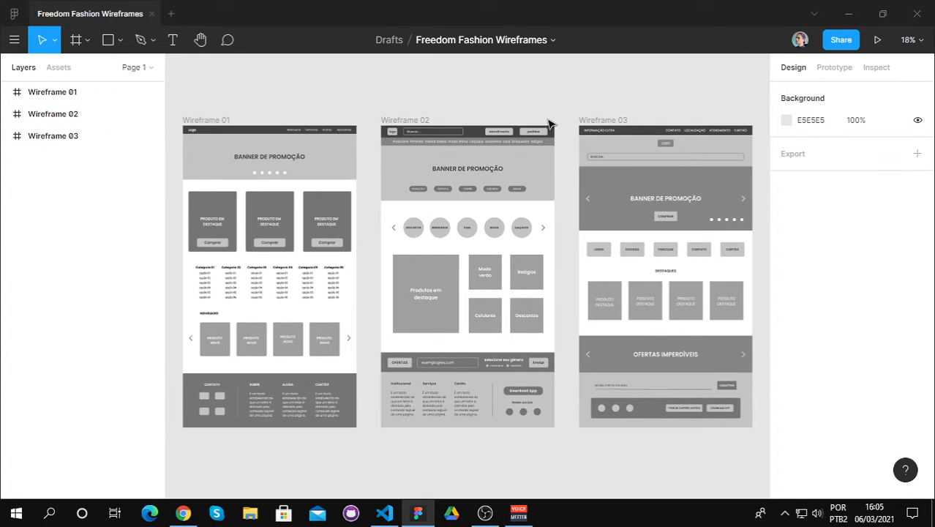
scroll(568, 151, "up", 3)
scroll(563, 154, "up", 6)
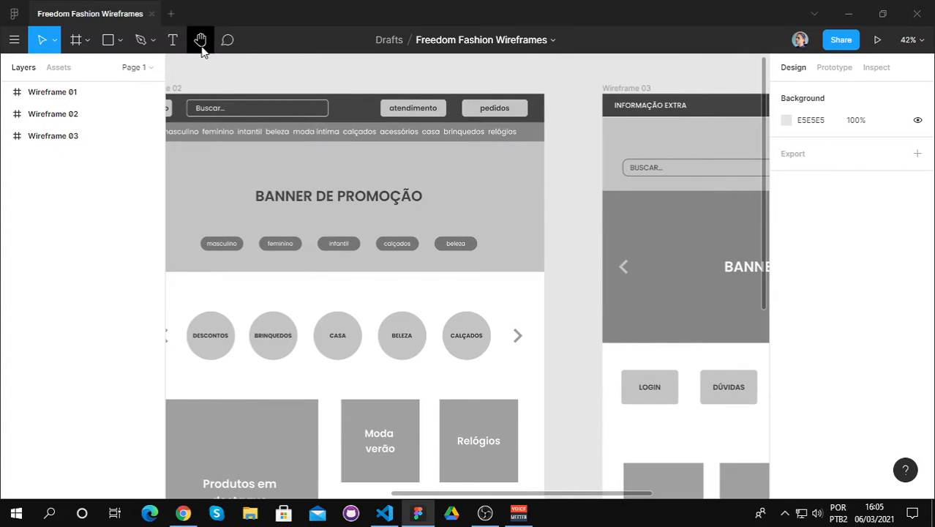
left_click(200, 40)
left_click_drag(236, 151, 338, 142)
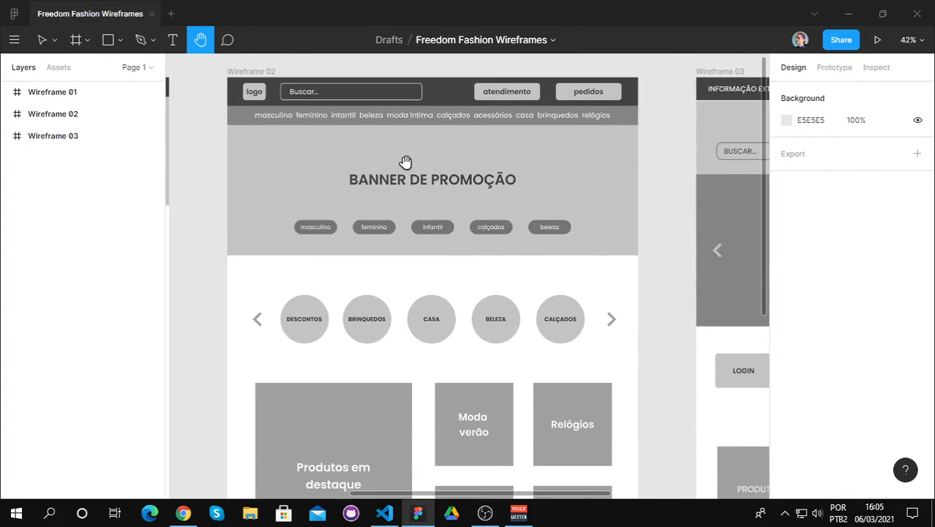
left_click(41, 42)
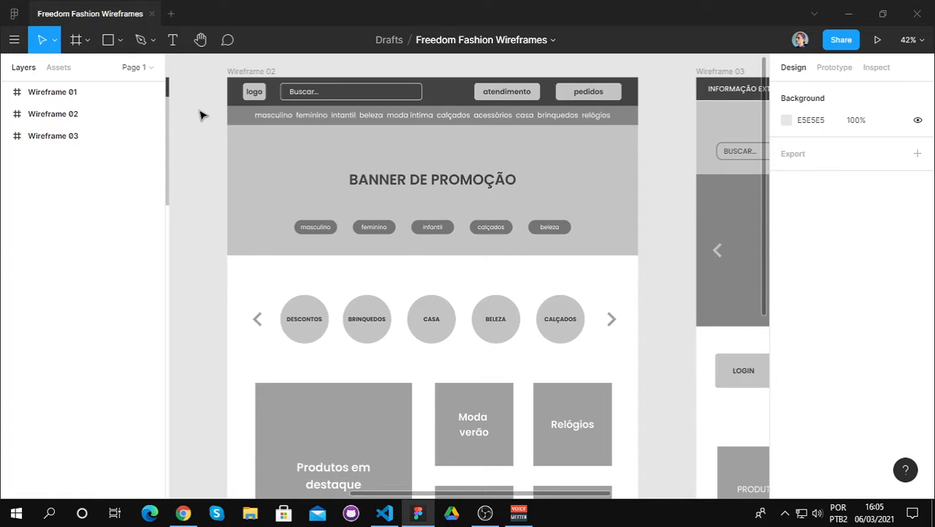
scroll(203, 115, "down", 1)
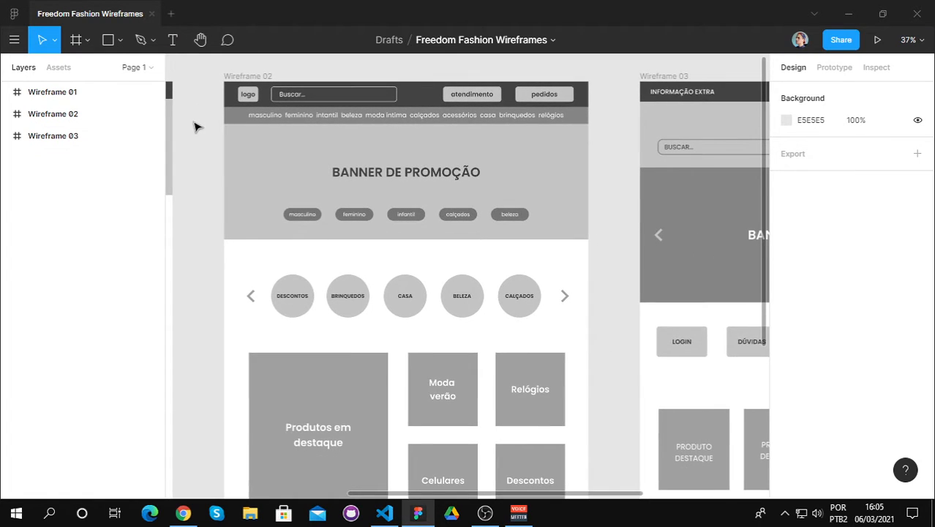
left_click(200, 39)
left_click_drag(234, 130, 256, 136)
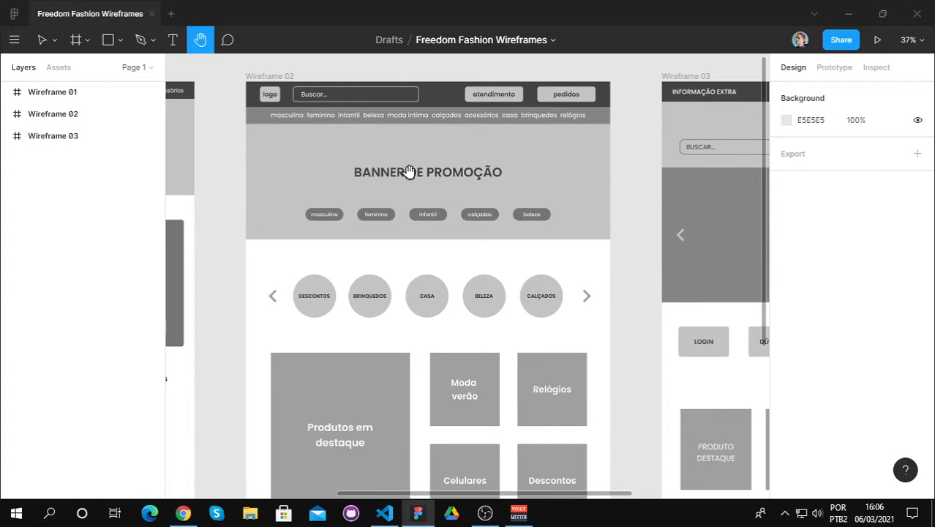
left_click(38, 41)
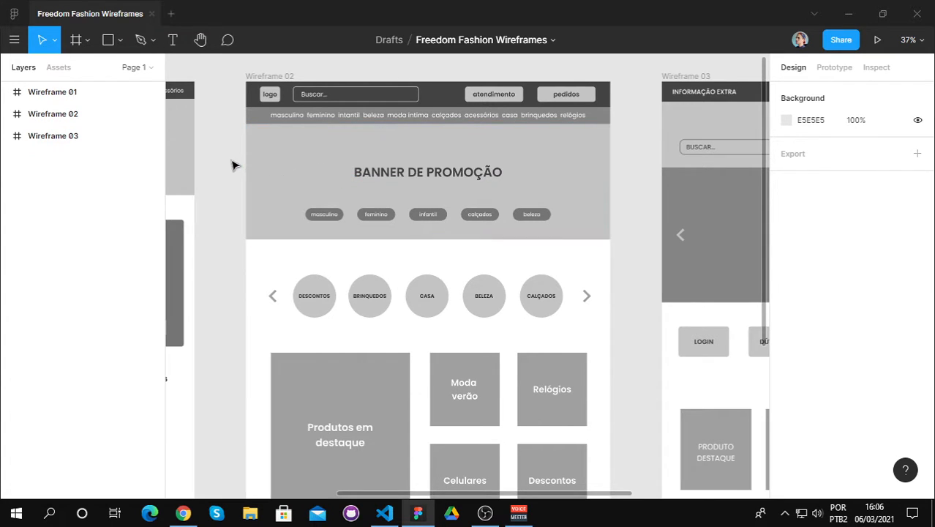
Step: Examine the whole Wireframe 02 layout, from the banner through the category circles and featured products to the newsletter bar and footer
scroll(234, 165, "down", 1)
scroll(233, 165, "down", 5)
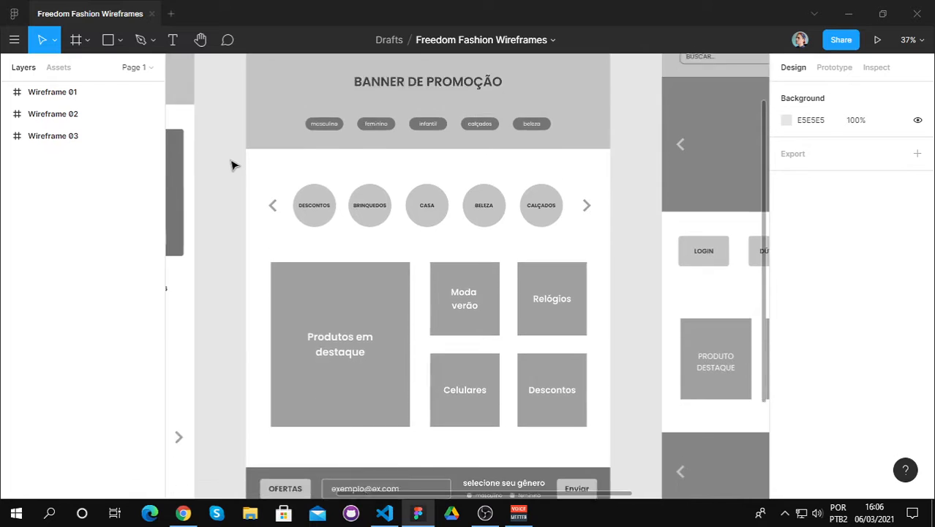
scroll(232, 165, "down", 1)
scroll(232, 165, "up", 6)
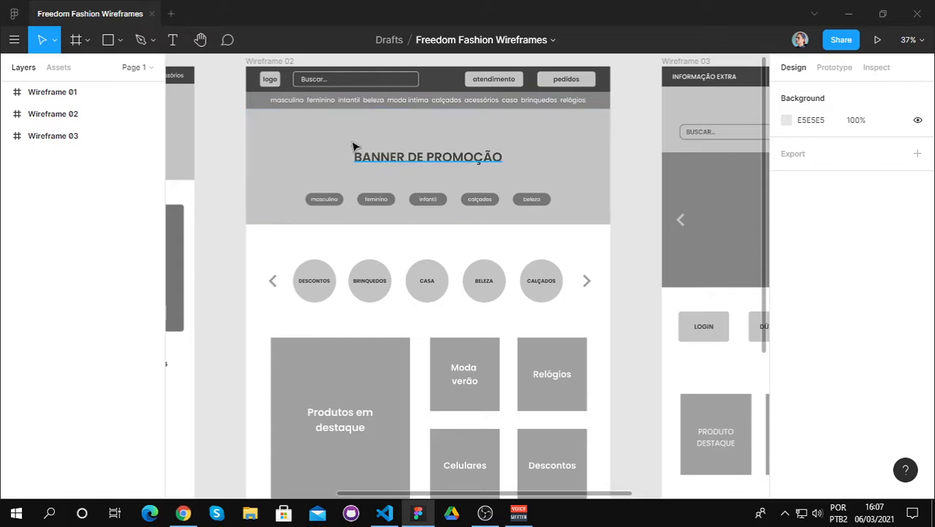
scroll(264, 227, "down", 1)
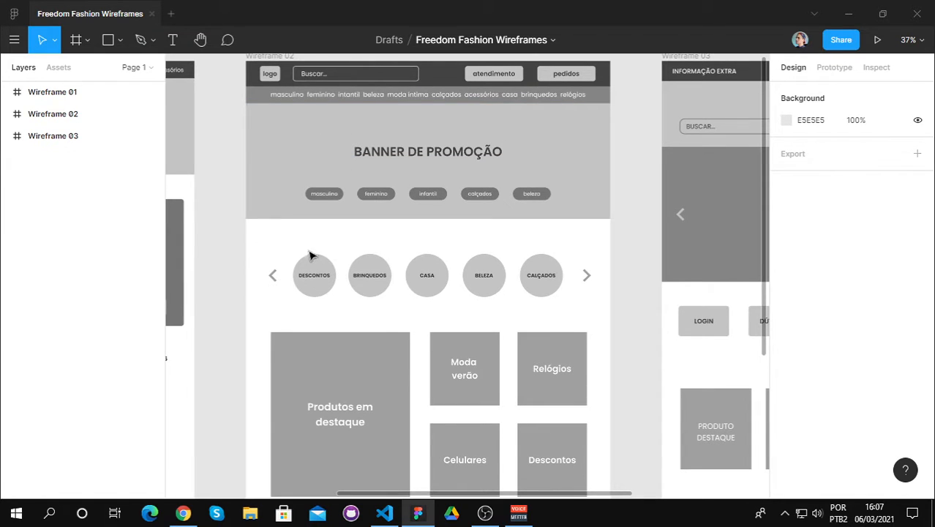
scroll(296, 243, "down", 1)
scroll(296, 243, "down", 3)
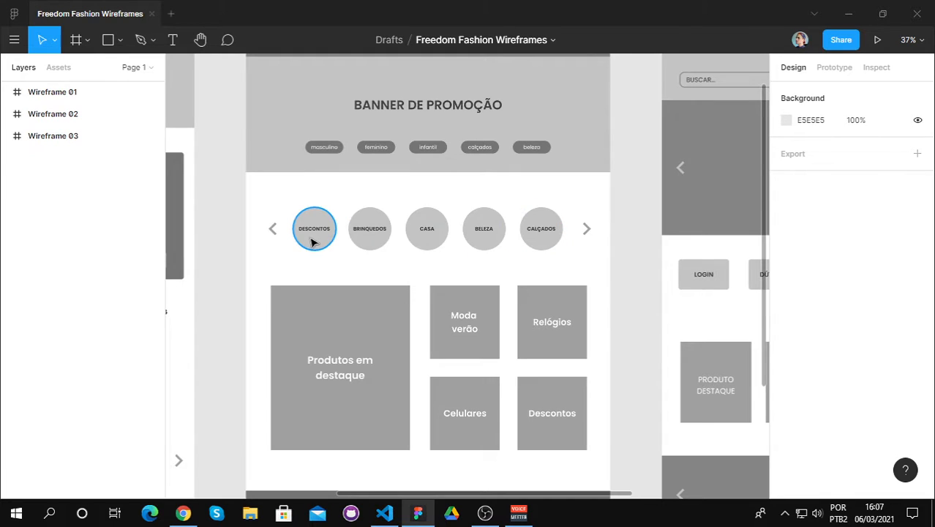
scroll(581, 245, "down", 2)
scroll(567, 250, "down", 15)
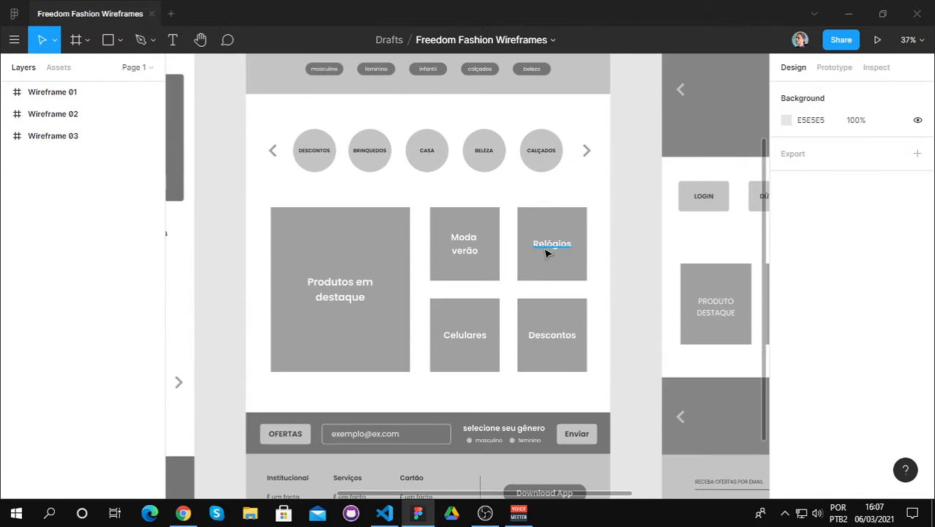
scroll(410, 234, "down", 5)
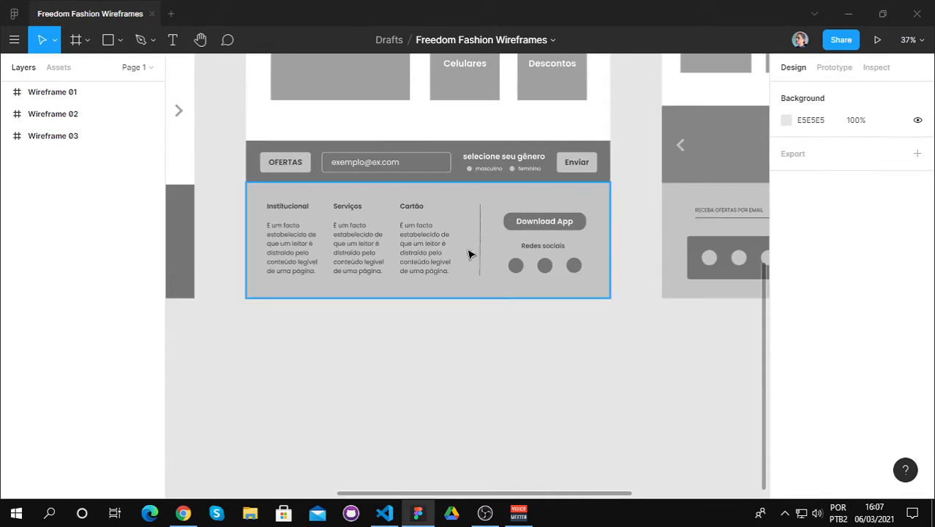
scroll(629, 209, "up", 3)
scroll(635, 209, "up", 14)
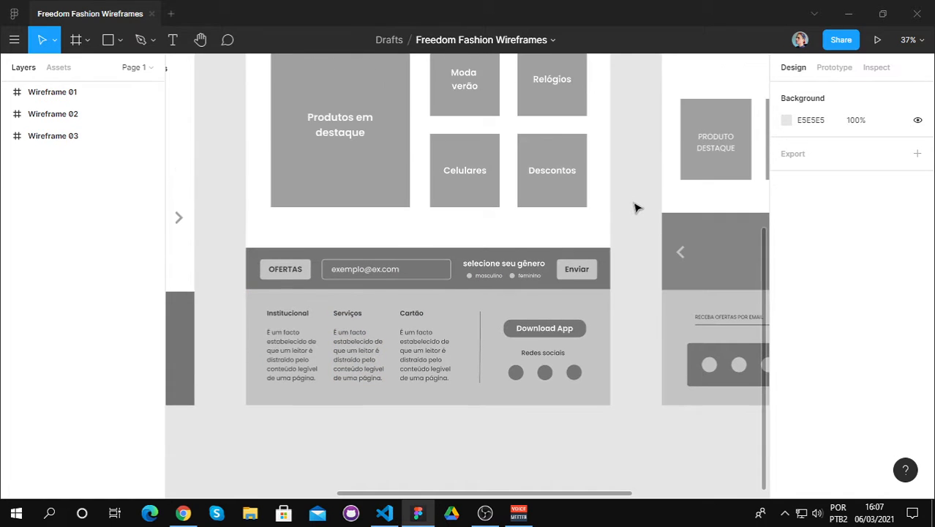
scroll(635, 207, "up", 6)
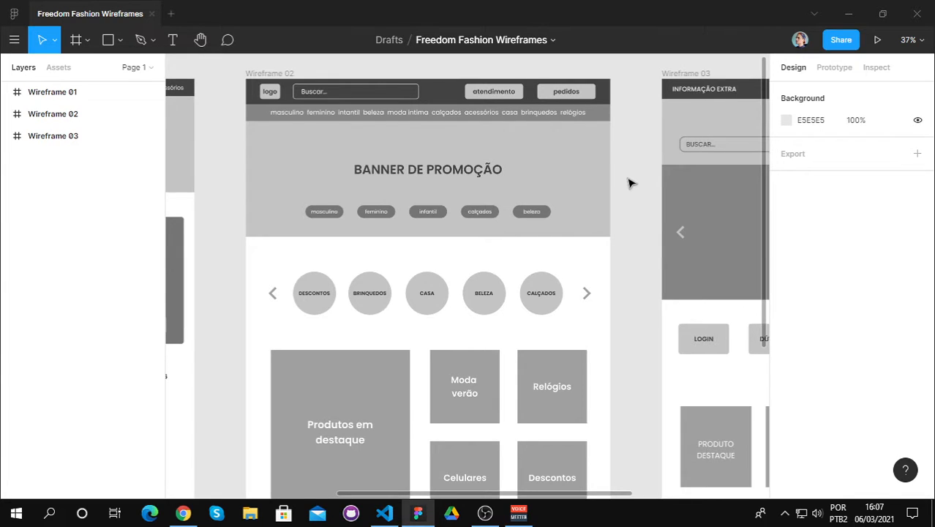
scroll(630, 183, "down", 1)
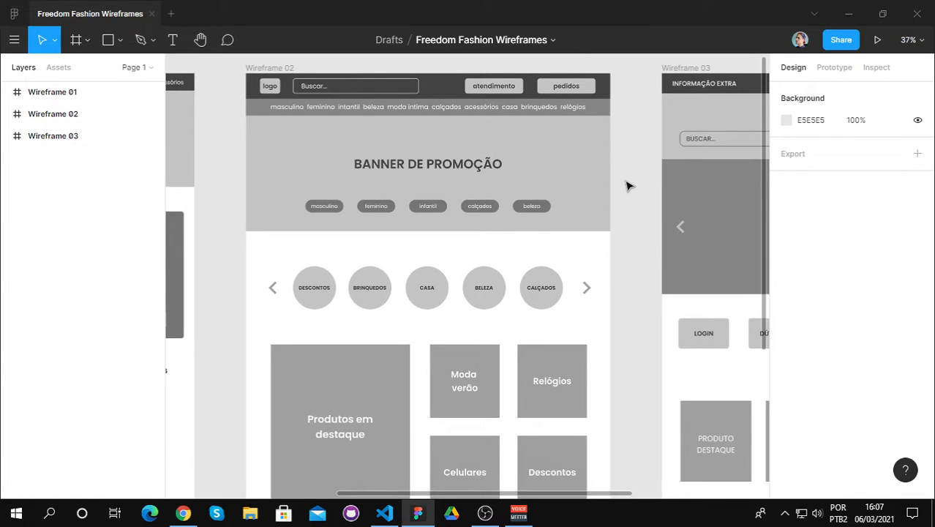
scroll(626, 189, "down", 6)
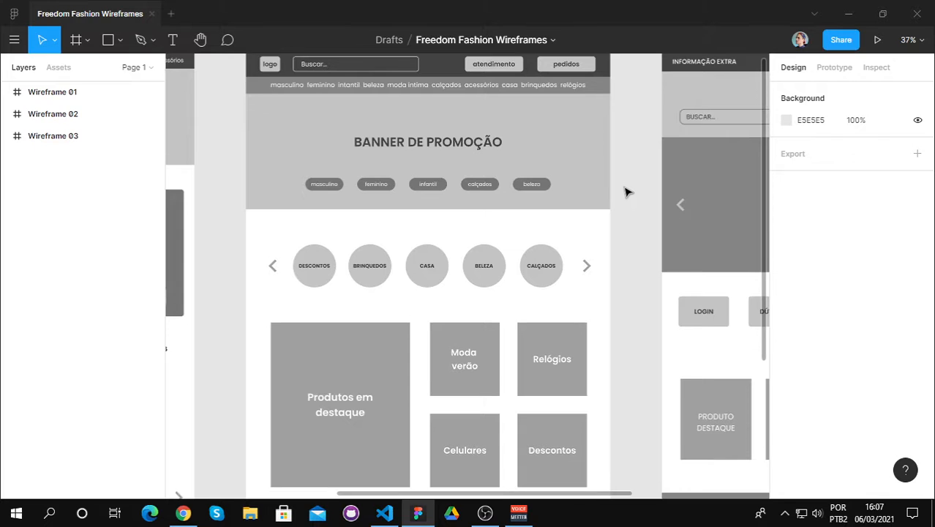
scroll(626, 191, "down", 1)
scroll(626, 192, "up", 4)
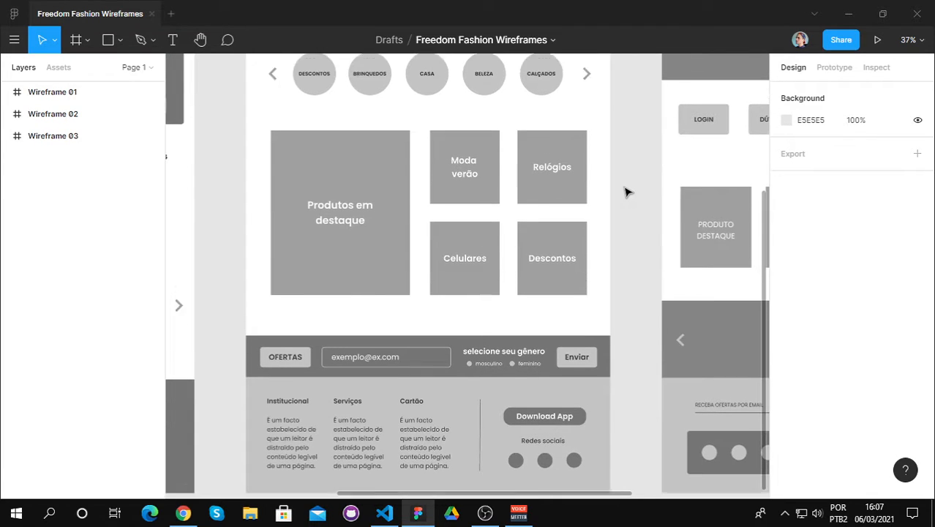
scroll(626, 192, "up", 5)
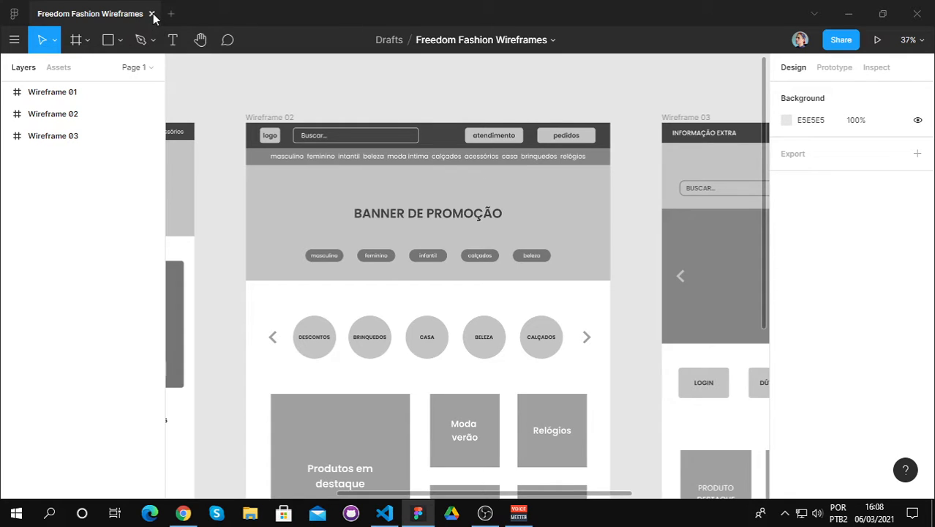
scroll(551, 207, "down", 12)
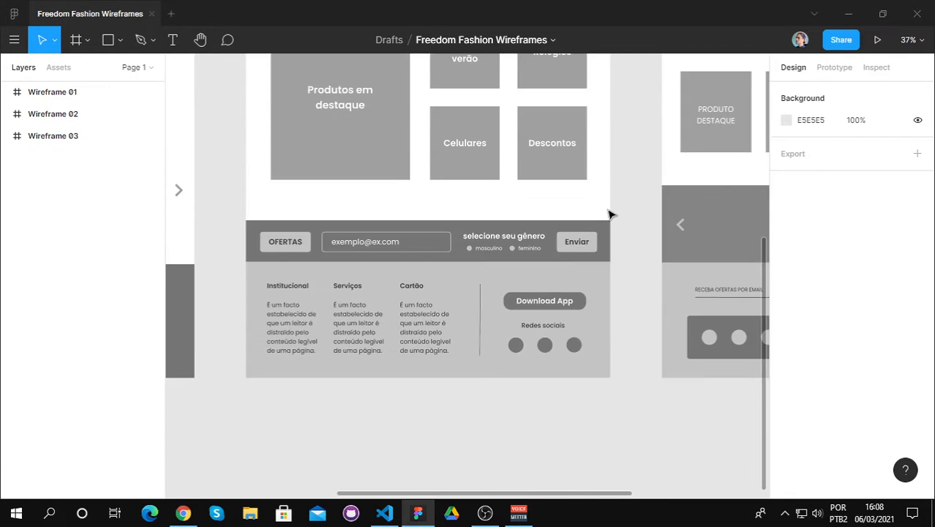
scroll(611, 214, "up", 12)
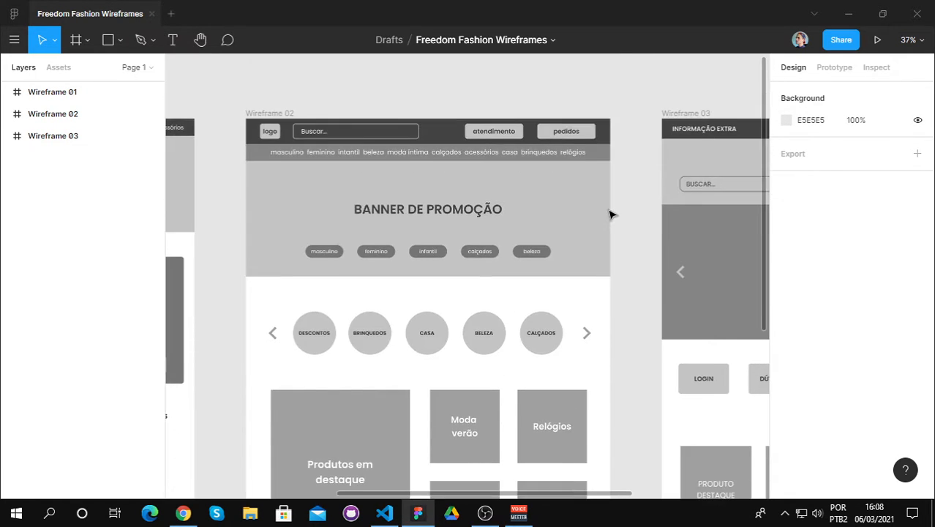
Step: Close the wireframes file and open the Freedom Fashion design file
left_click(152, 13)
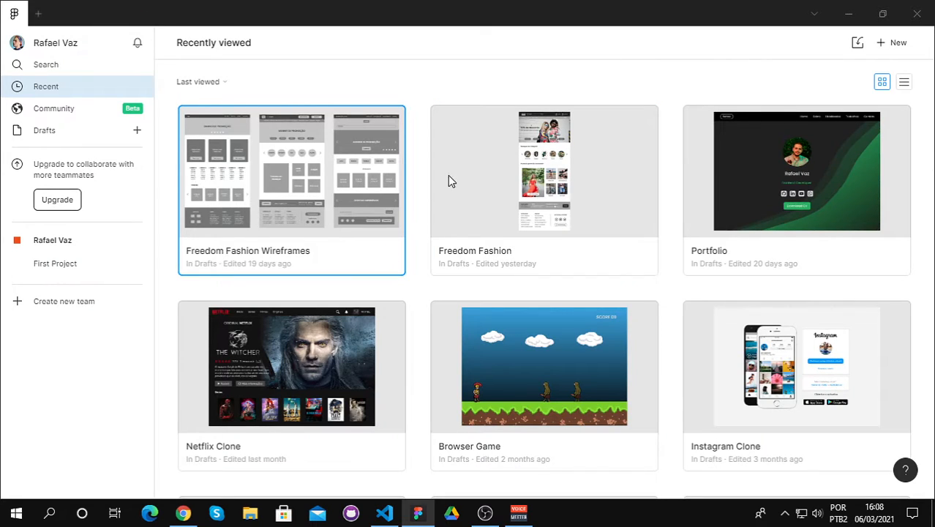
double_click(472, 180)
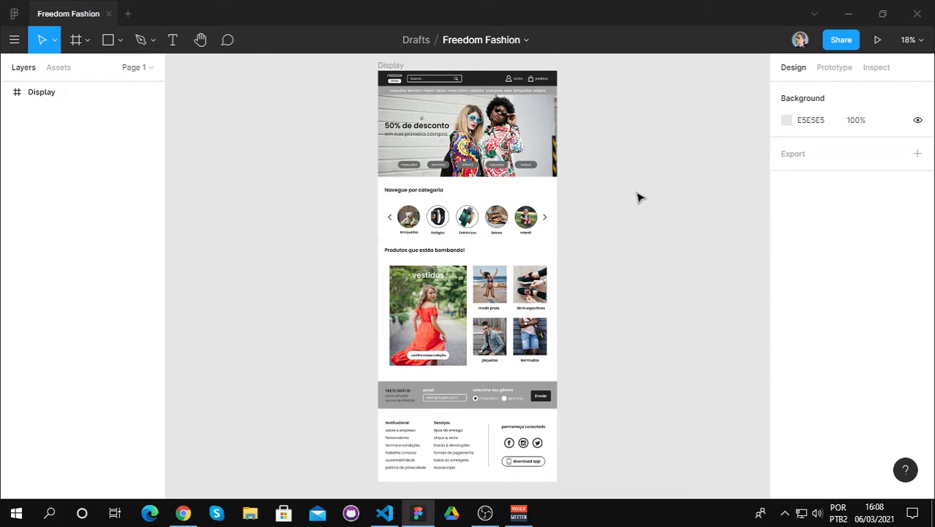
Step: Inspect the header, category navigation and 50% discount banner of the Display frame up close
scroll(639, 194, "up", 4)
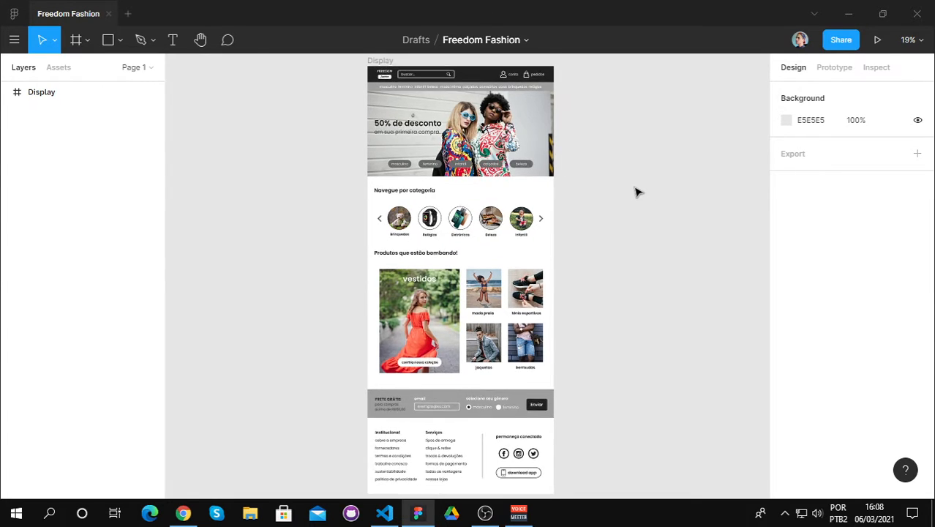
scroll(602, 179, "up", 5)
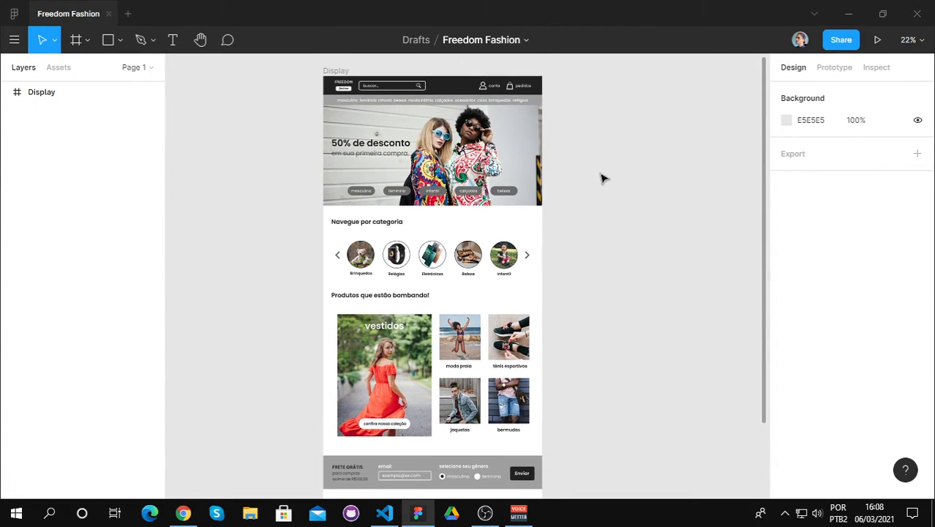
left_click(201, 40)
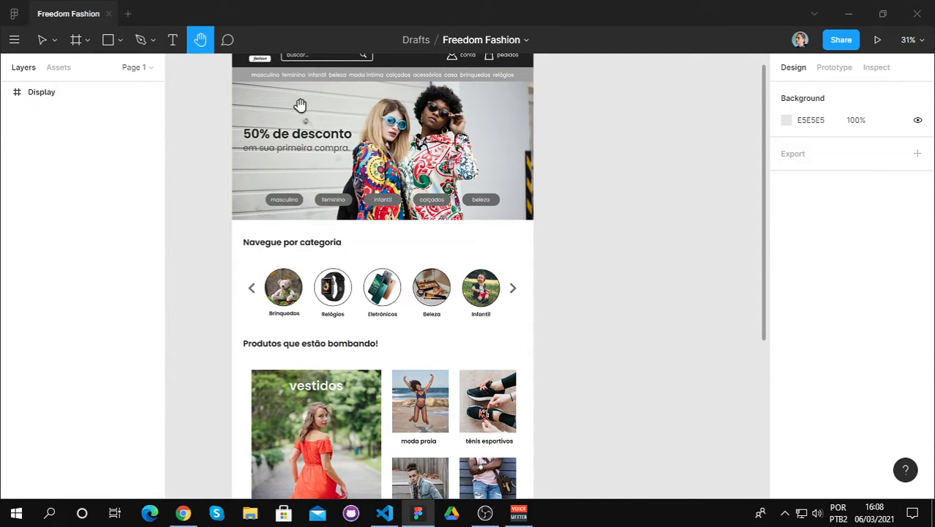
left_click_drag(313, 132, 337, 178)
scroll(336, 177, "up", 3)
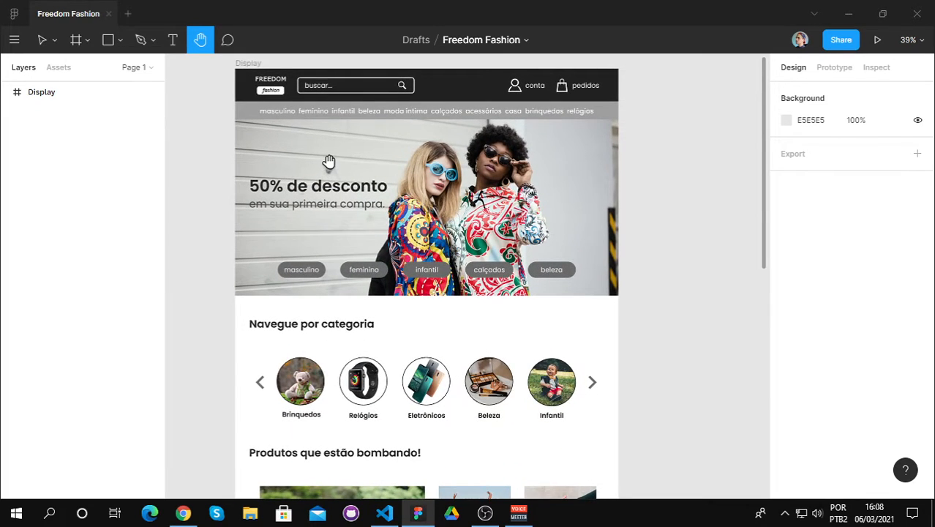
left_click_drag(326, 164, 329, 166)
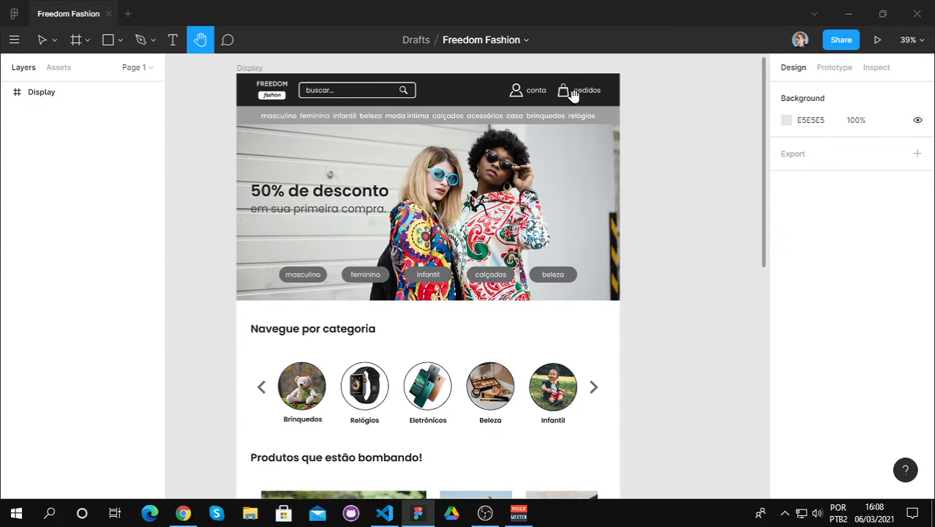
scroll(344, 176, "down", 1)
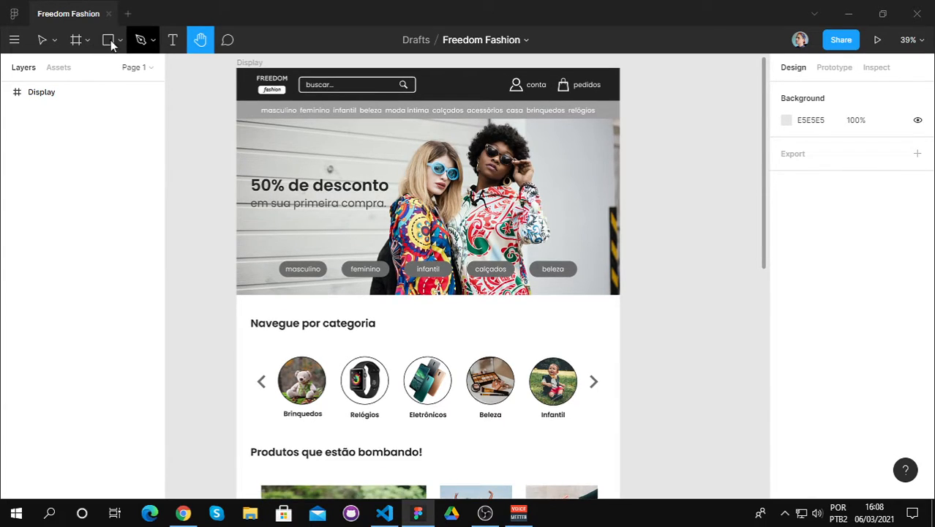
left_click(41, 39)
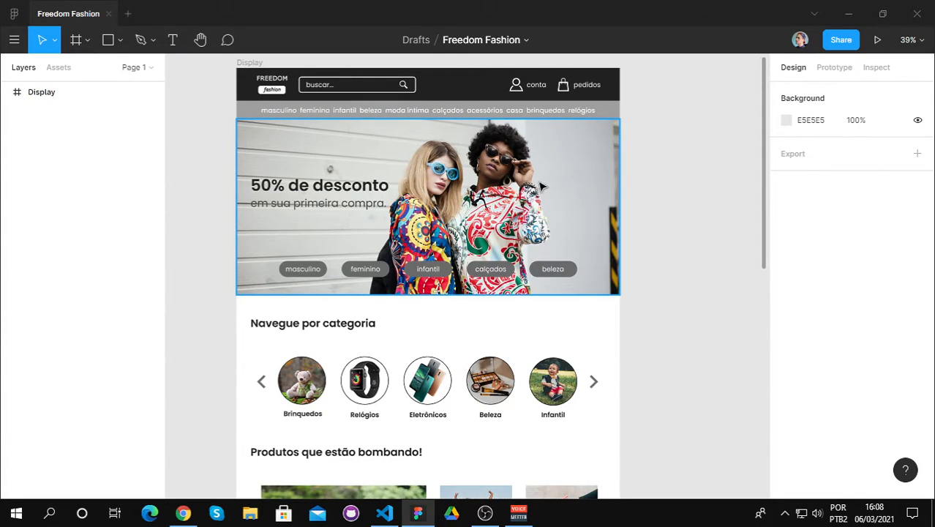
Step: Examine the Display frame from the banner buttons through the categories and featured products to the footer, and return to the header
scroll(543, 196, "down", 1)
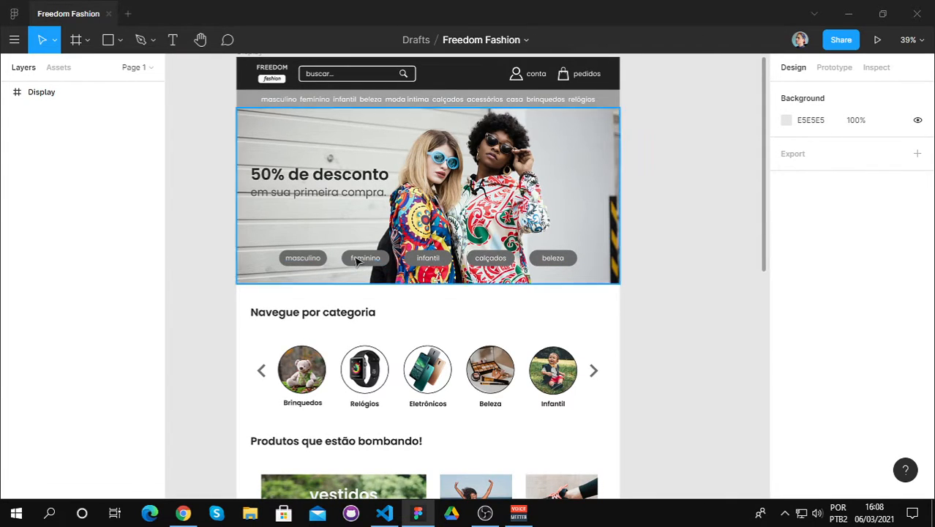
scroll(578, 263, "down", 2)
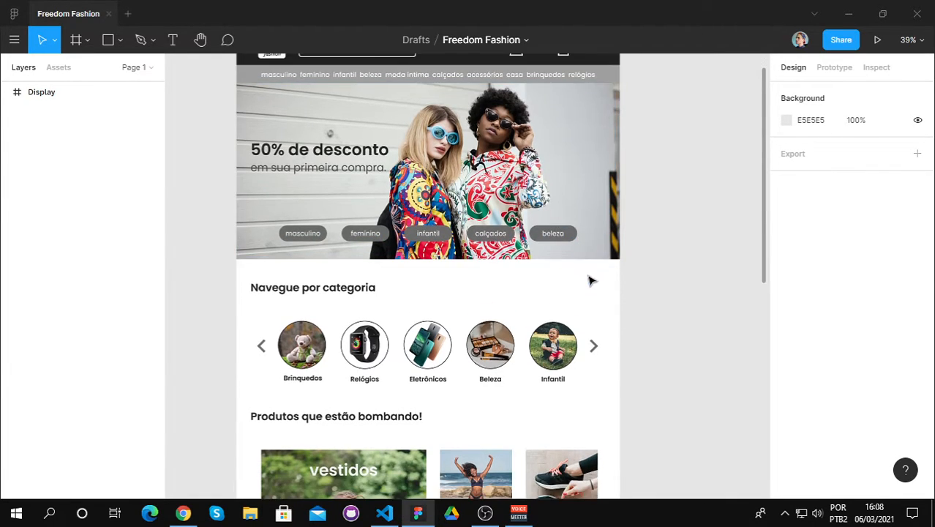
scroll(555, 346, "down", 10)
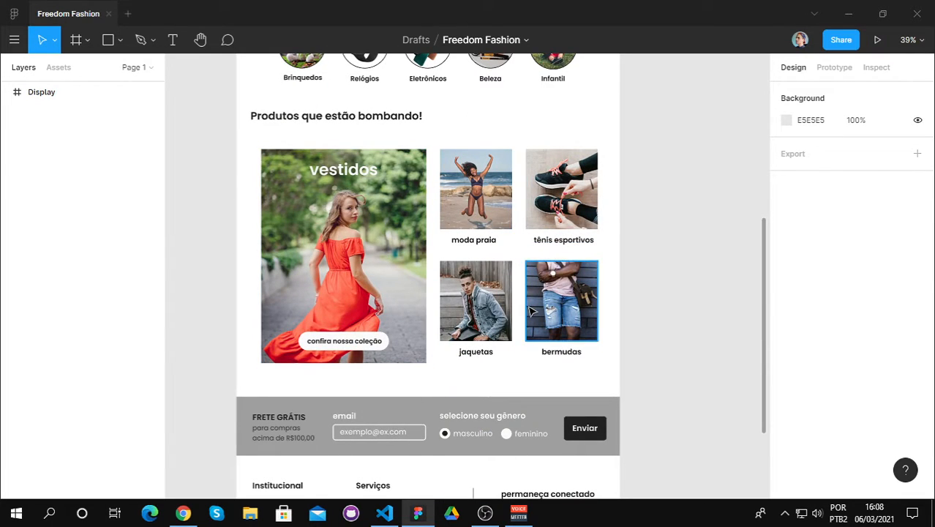
scroll(533, 311, "down", 2)
scroll(471, 326, "down", 6)
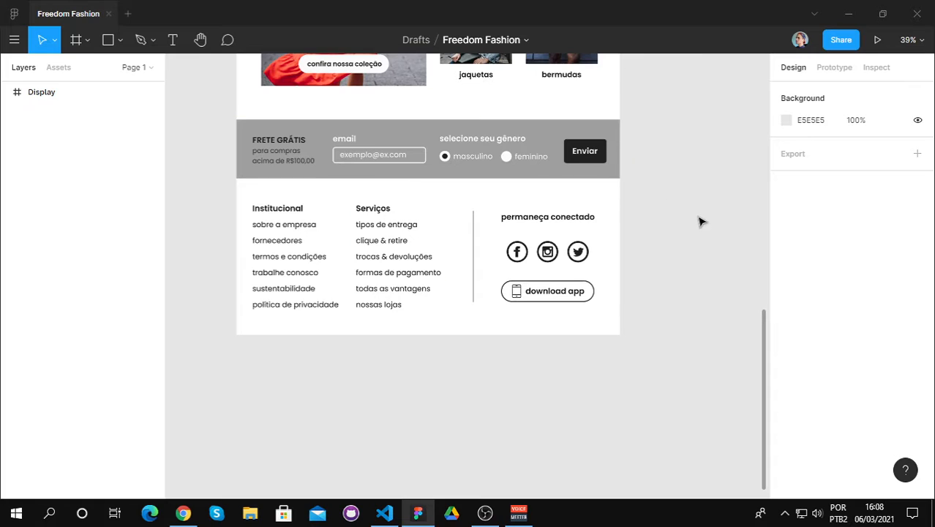
scroll(698, 220, "up", 10)
scroll(677, 229, "up", 3)
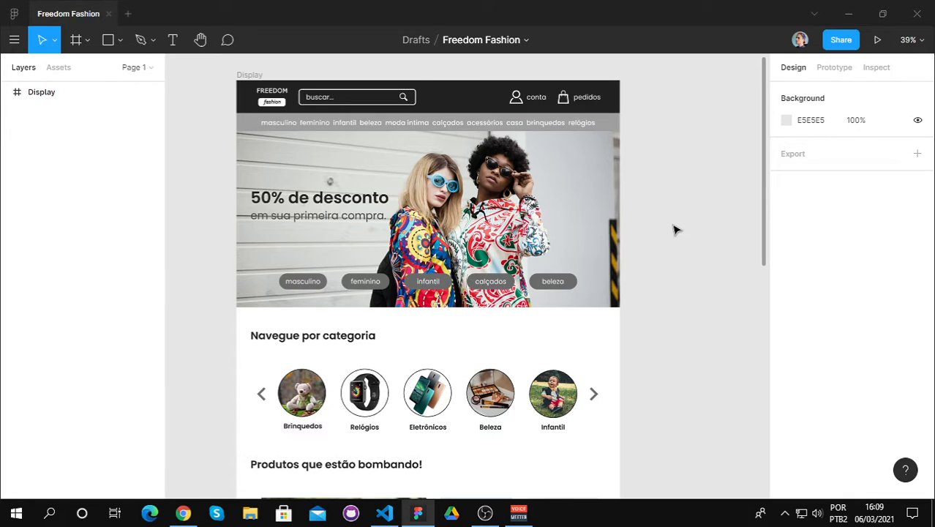
Step: Review the whole store page design once more down to the footer and go back to its banner
scroll(675, 231, "down", 5)
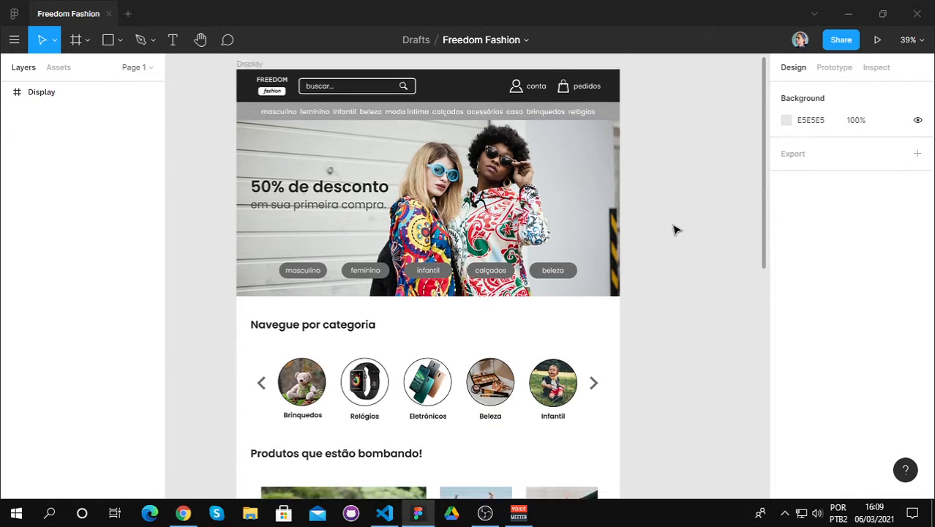
scroll(674, 233, "down", 5)
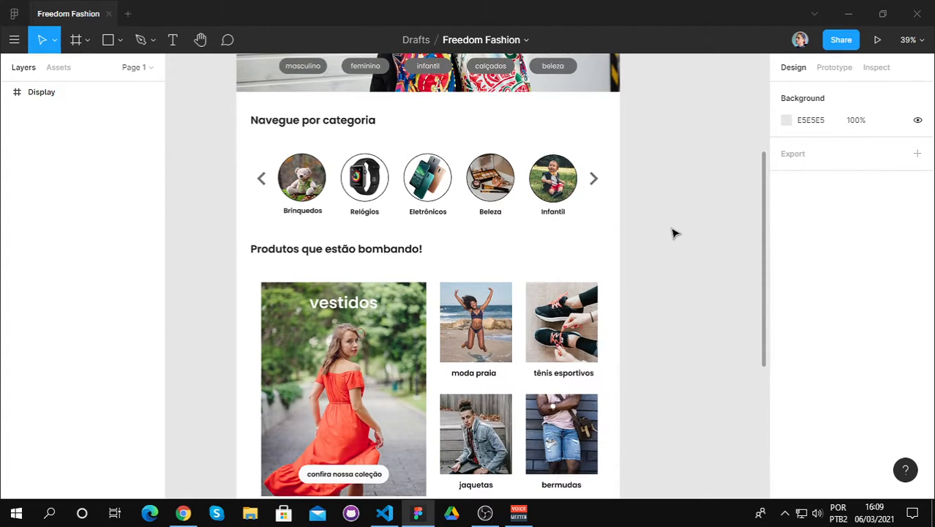
scroll(675, 234, "down", 5)
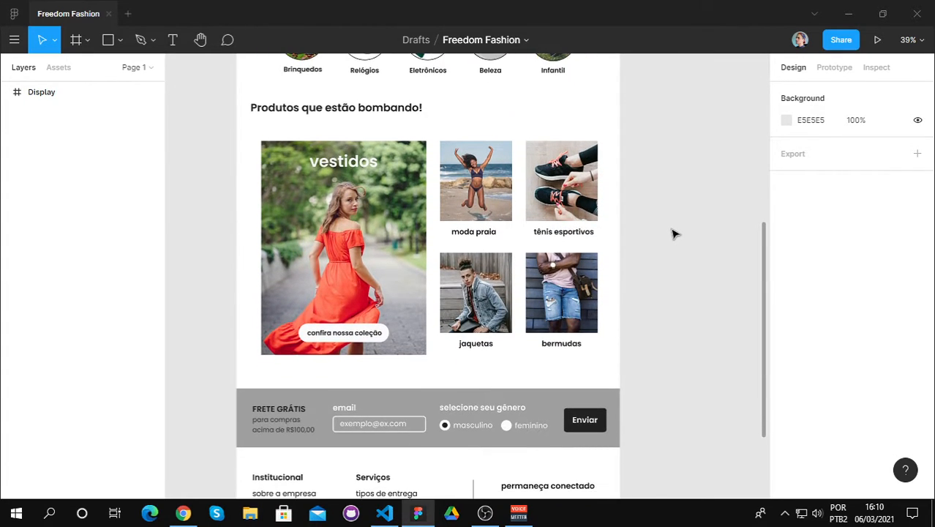
scroll(675, 234, "up", 7)
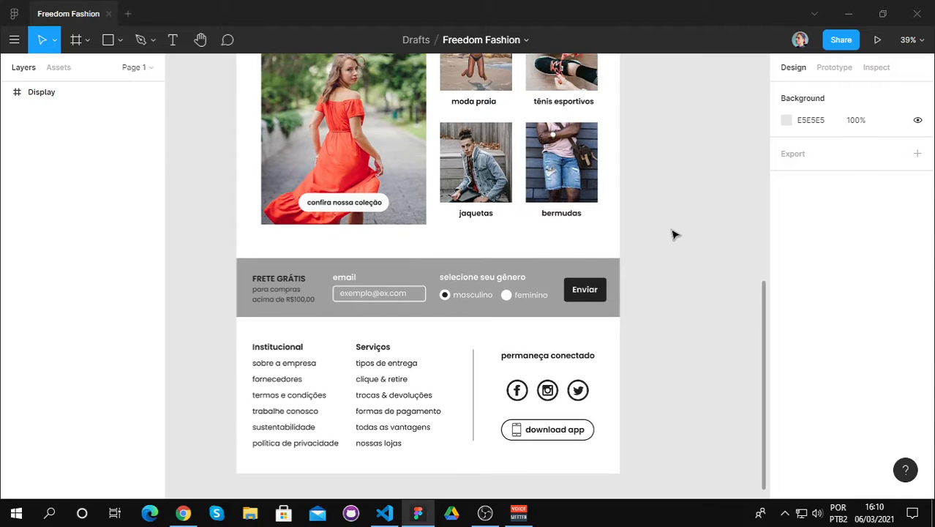
scroll(674, 234, "up", 8)
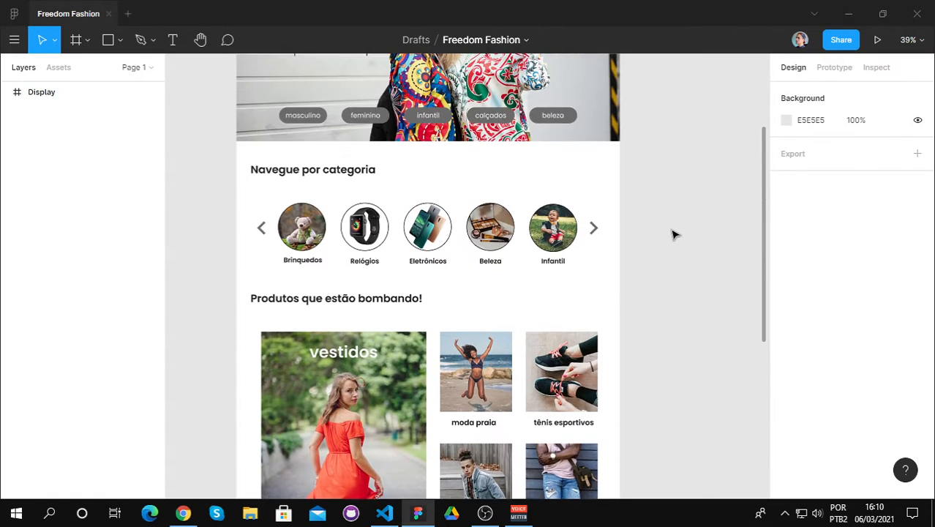
scroll(674, 234, "up", 1)
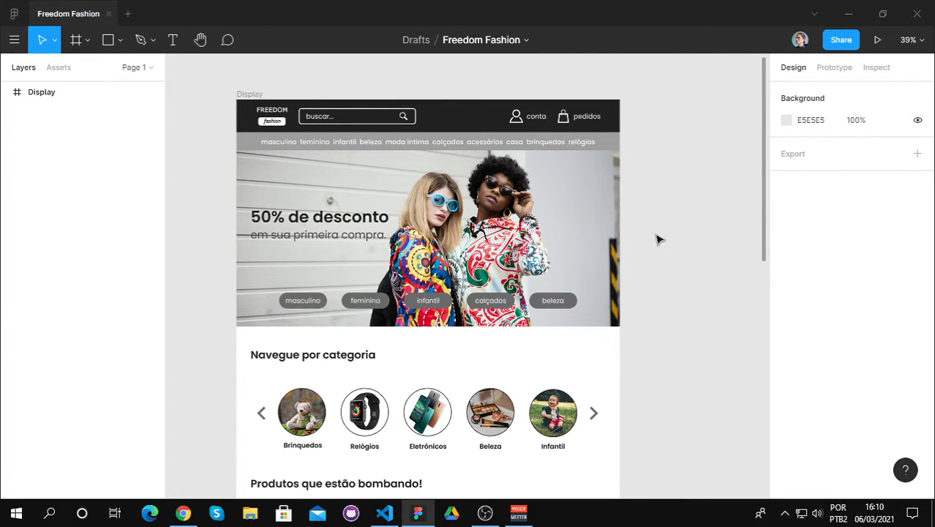
scroll(659, 238, "down", 2)
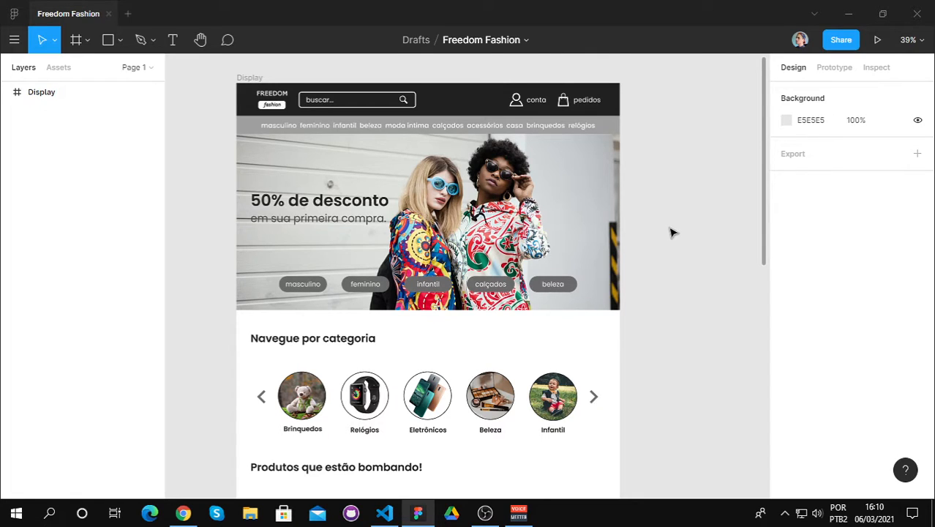
scroll(671, 232, "down", 1)
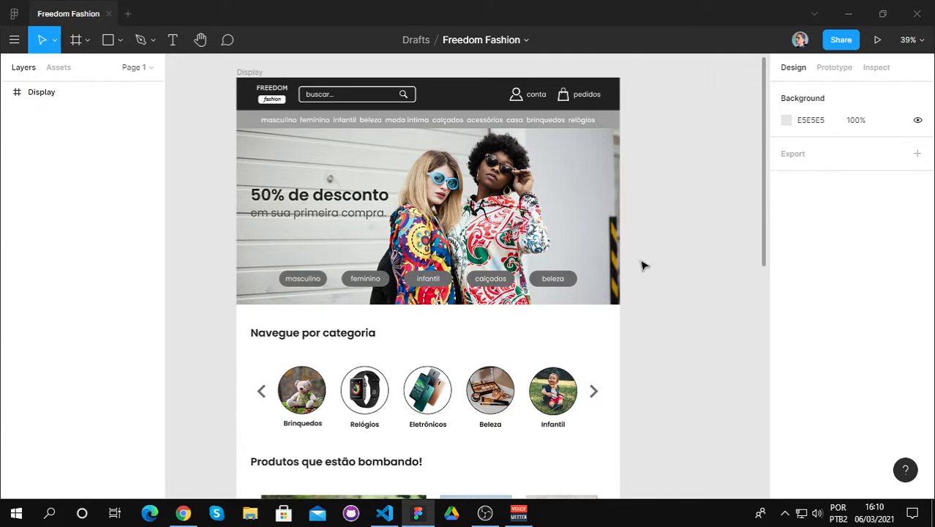
Step: Switch to Chrome, close the Figma homepage tab, and enter "dsad" in the Freedom Fashion site's search field
left_click(183, 515)
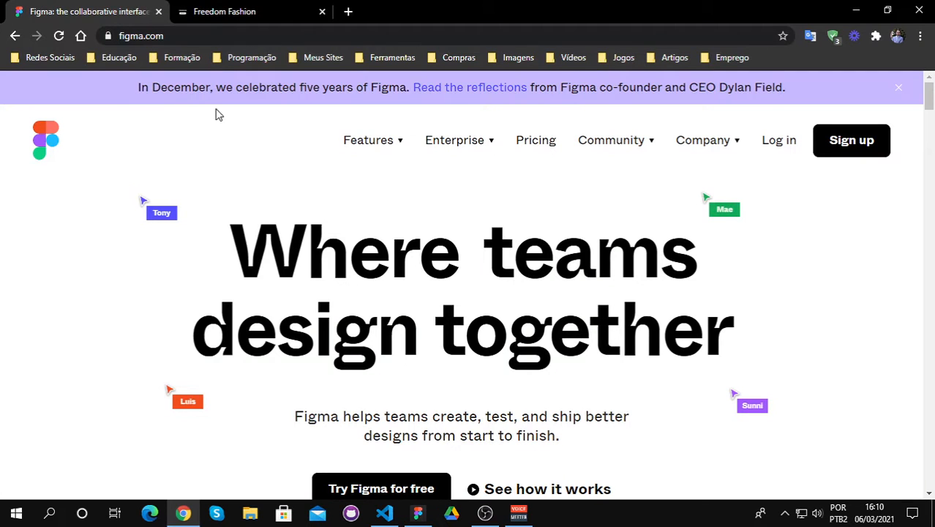
left_click(158, 11)
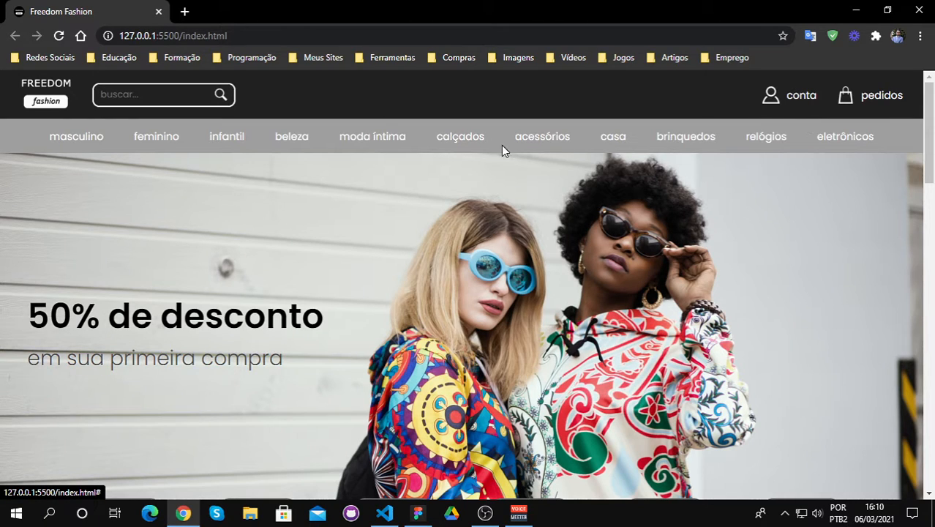
left_click(140, 89)
type("dsad")
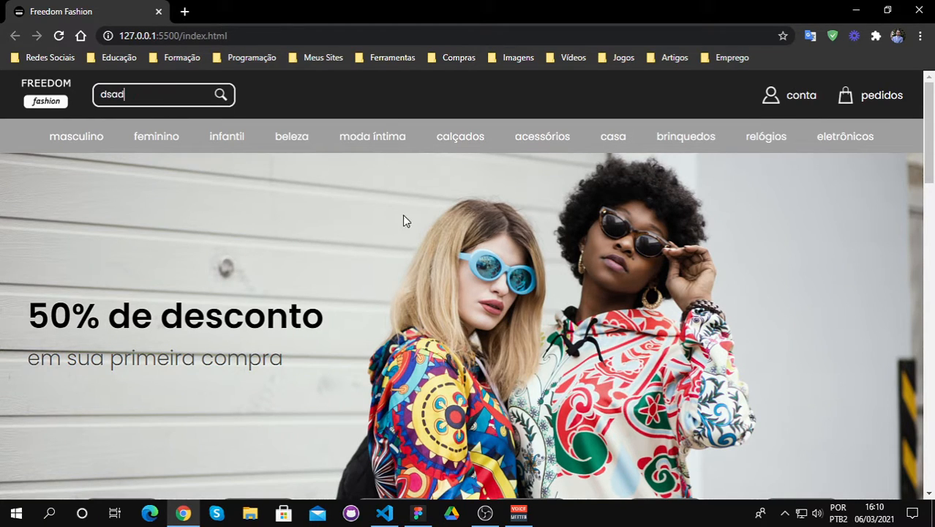
Step: Examine the live site's 50% discount headline, banner image and category buttons down to the category section
scroll(522, 228, "down", 3)
scroll(389, 221, "up", 1)
scroll(388, 220, "up", 2)
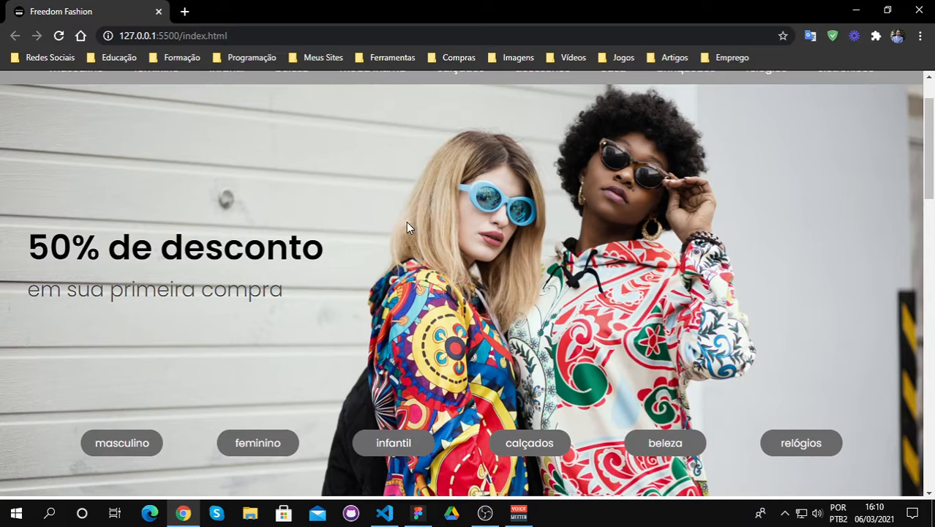
left_click_drag(28, 248, 338, 253)
left_click(359, 242)
scroll(339, 233, "down", 5)
scroll(324, 239, "up", 2)
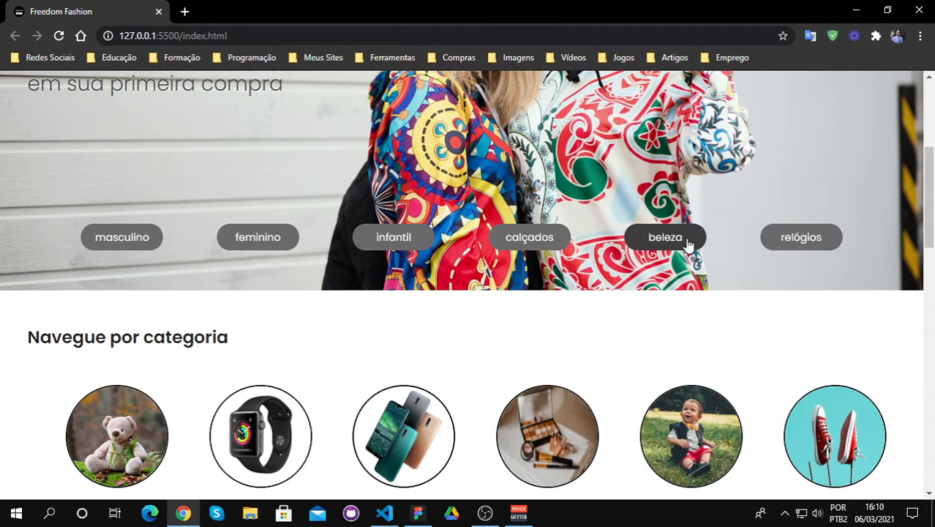
scroll(364, 300, "up", 2)
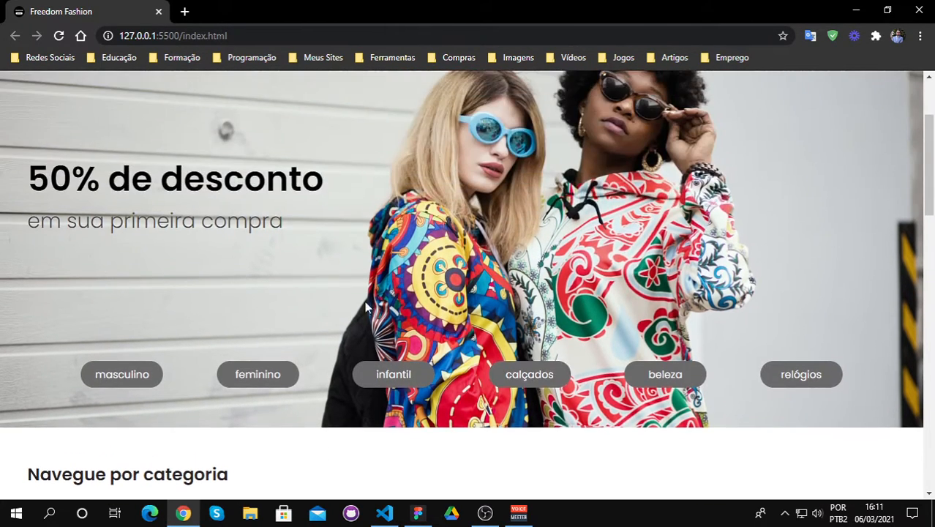
scroll(281, 384, "down", 4)
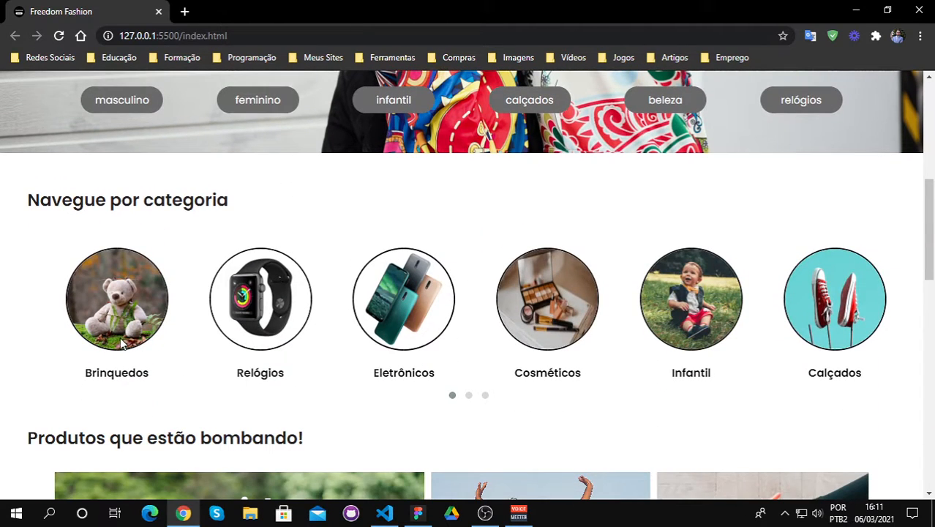
Step: Show the second page of the category carousel and swipe it onward to the Pijamas, Brinquedos and Relógios categories
left_click(469, 396)
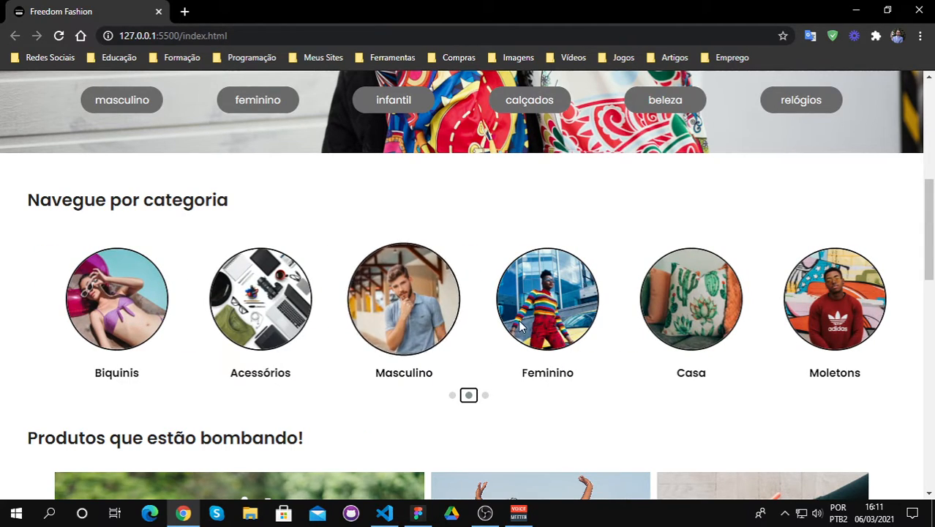
left_click_drag(687, 317, 327, 329)
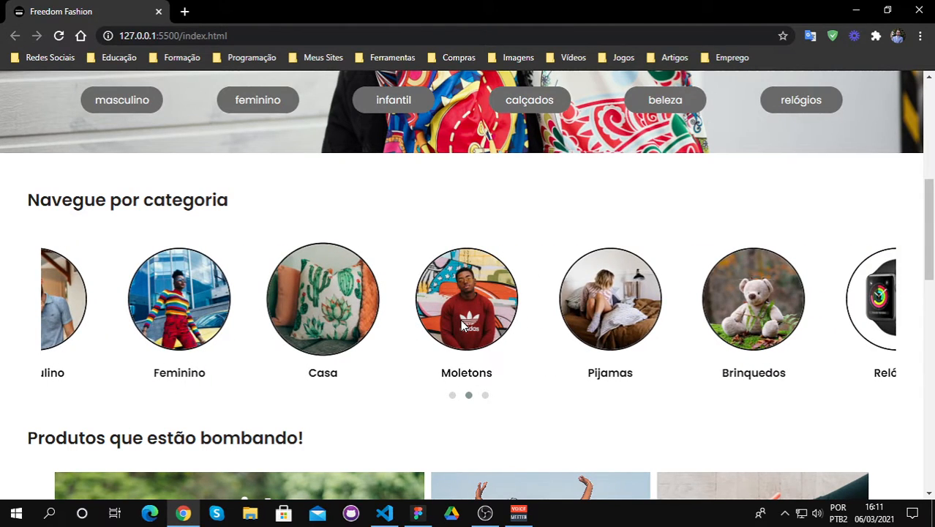
scroll(522, 336, "down", 2)
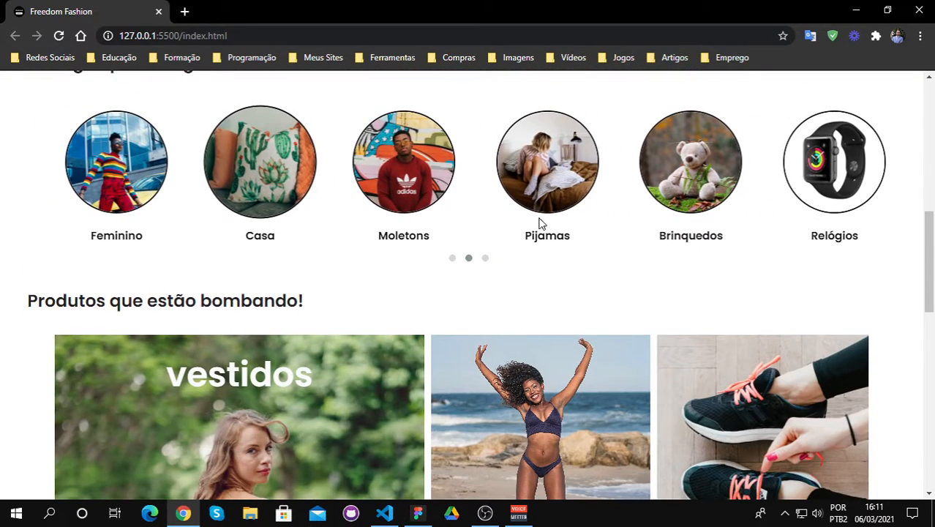
Step: Inspect the site's trending products grid, the free-shipping email bar and the footer with its social links
scroll(538, 219, "down", 3)
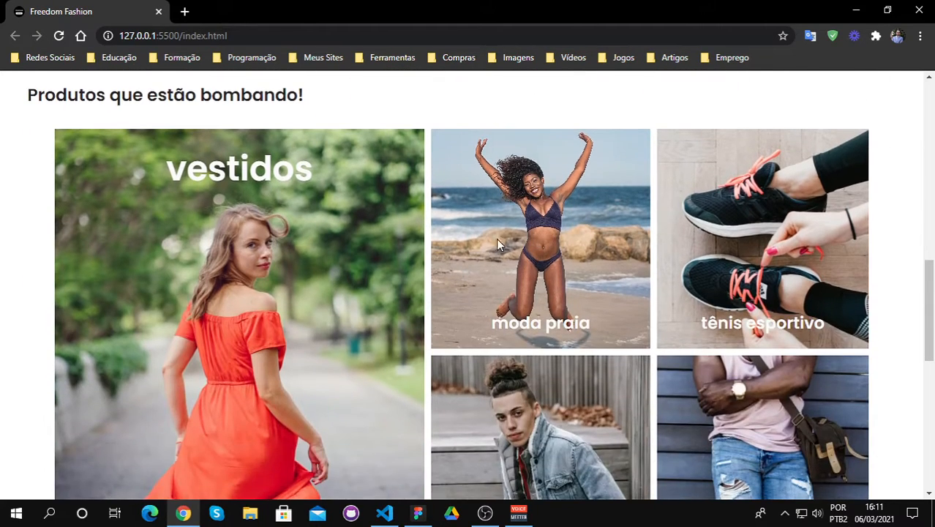
scroll(327, 253, "up", 2)
scroll(328, 279, "down", 7)
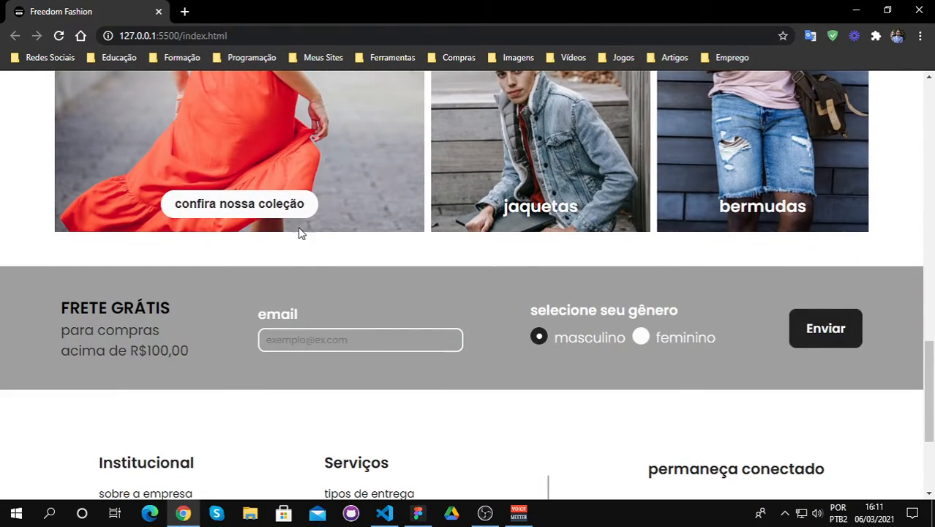
scroll(300, 232, "up", 4)
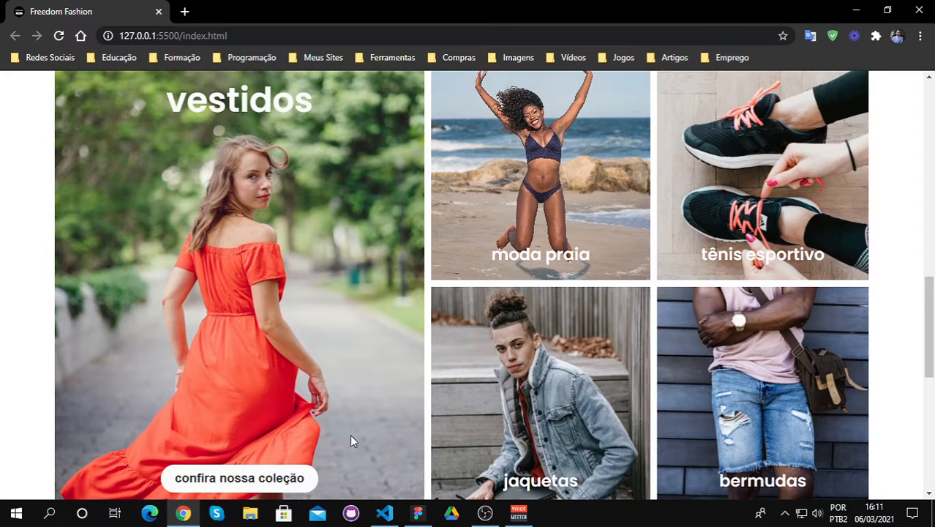
scroll(350, 437, "down", 6)
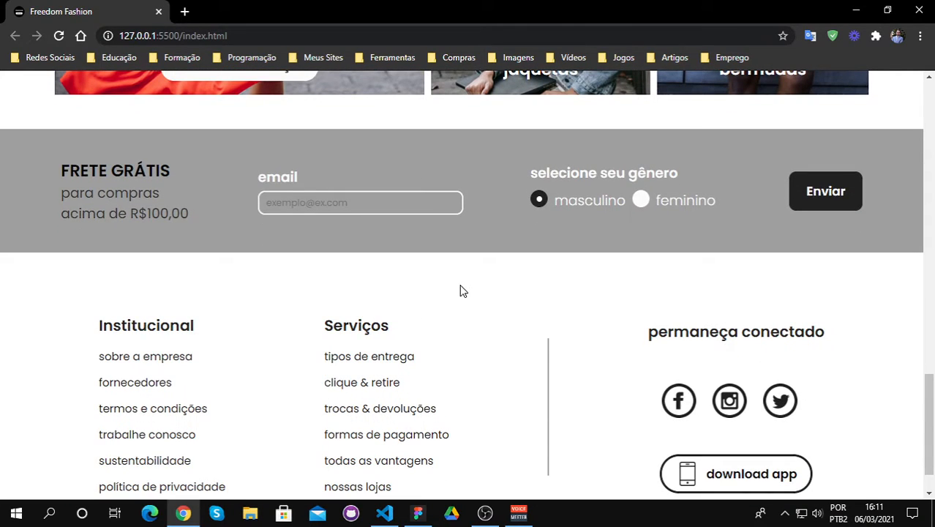
scroll(662, 307, "down", 1)
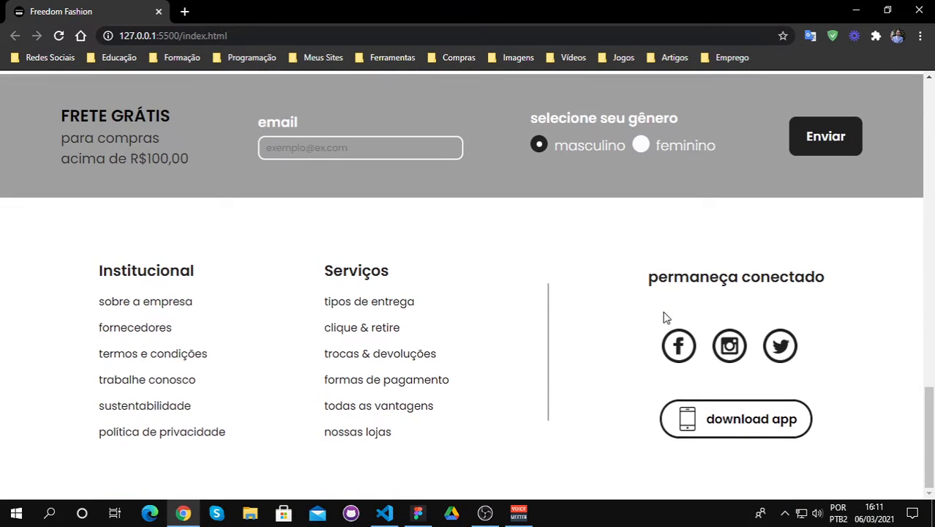
Step: Return to the top of the live site, switch to Figma and examine the Freedom Fashion design from its header to the footer
scroll(641, 294, "up", 1)
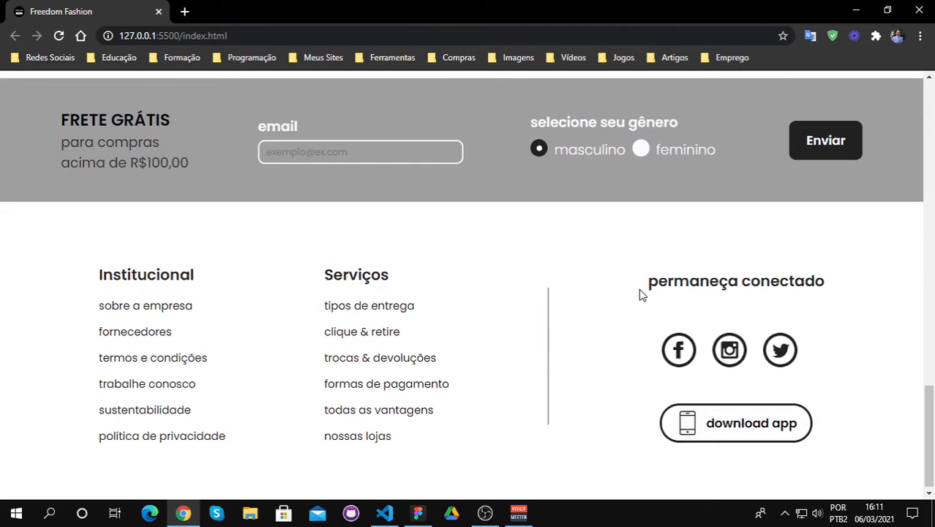
scroll(638, 294, "up", 20)
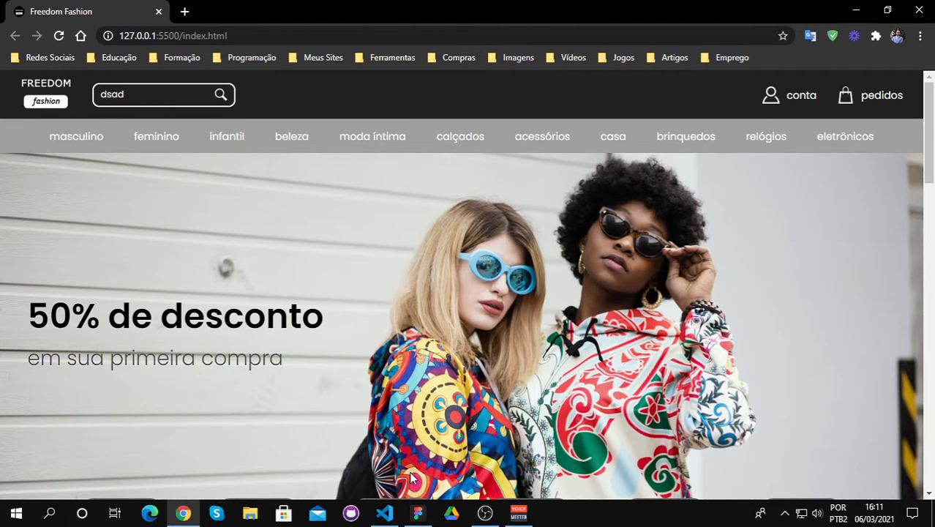
left_click(418, 512)
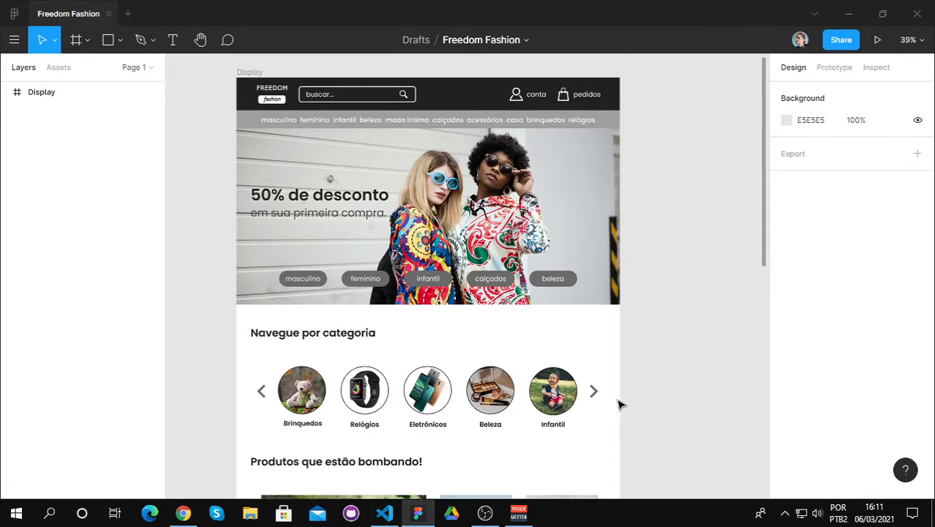
scroll(618, 403, "down", 10)
scroll(618, 403, "down", 5)
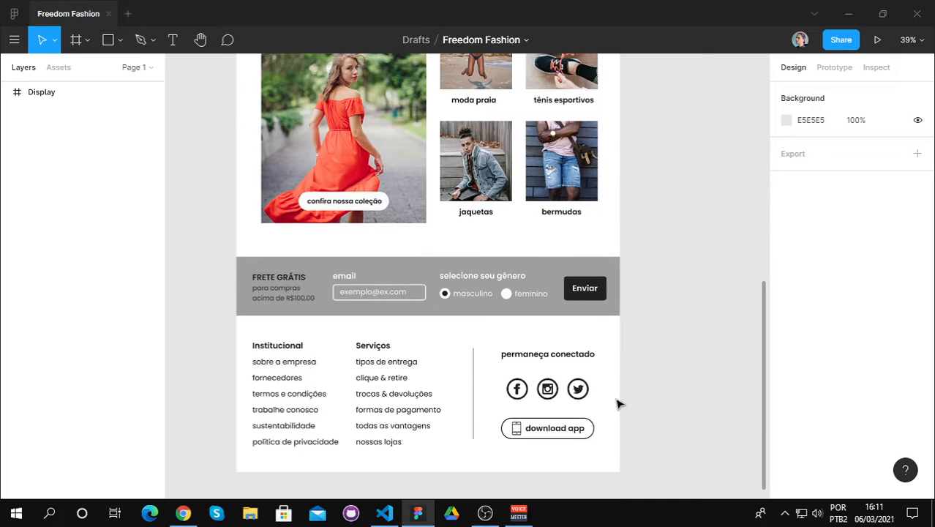
scroll(621, 399, "up", 15)
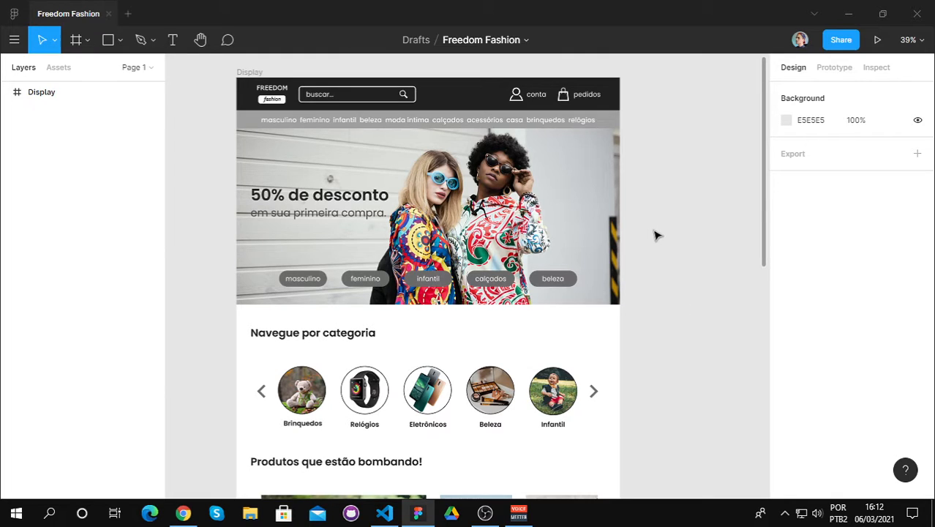
scroll(654, 218, "up", 1)
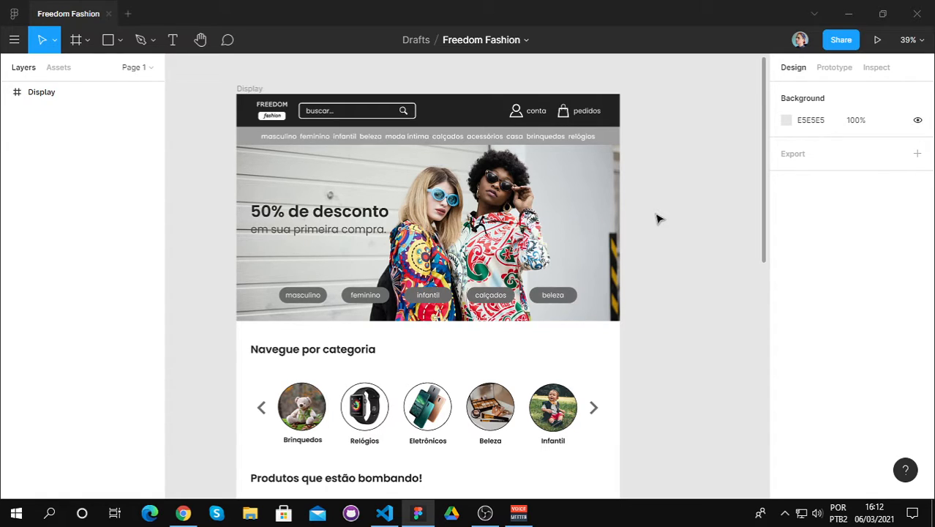
scroll(657, 218, "down", 1)
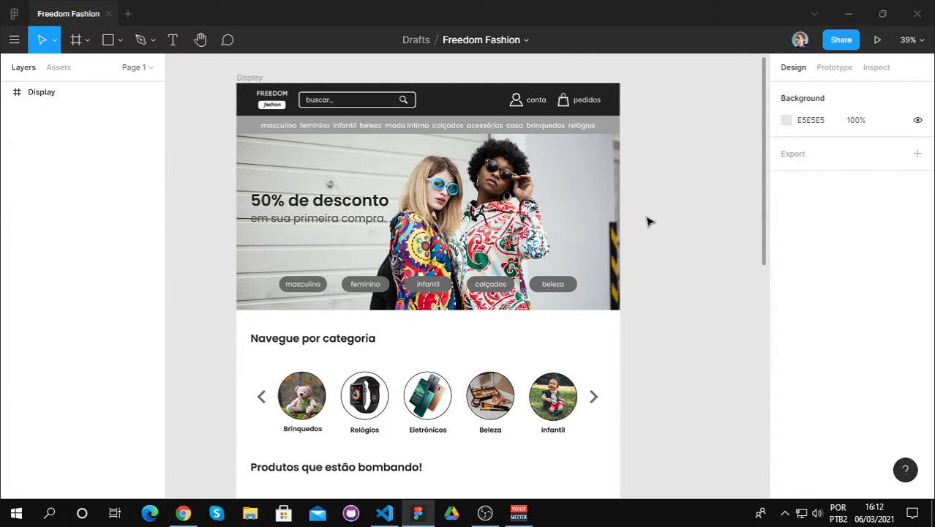
scroll(647, 221, "down", 1)
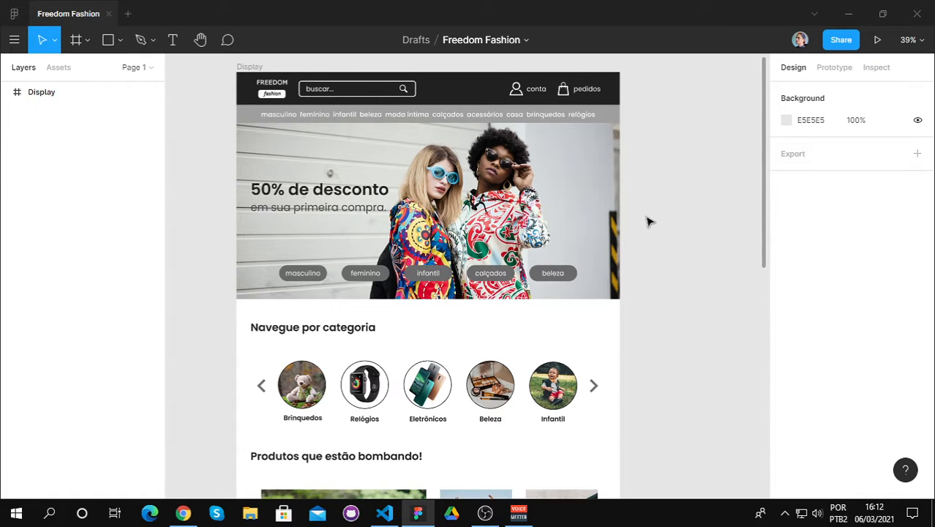
scroll(647, 221, "up", 1)
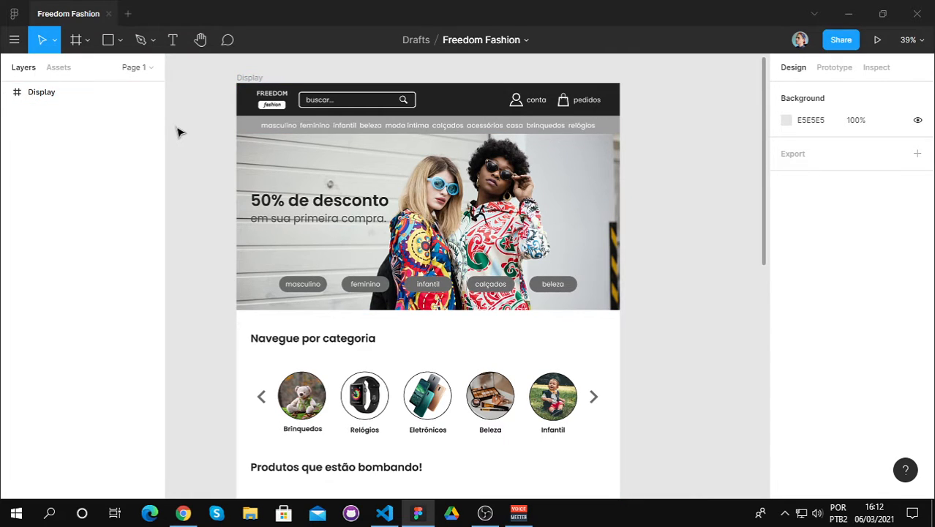
scroll(186, 139, "down", 5)
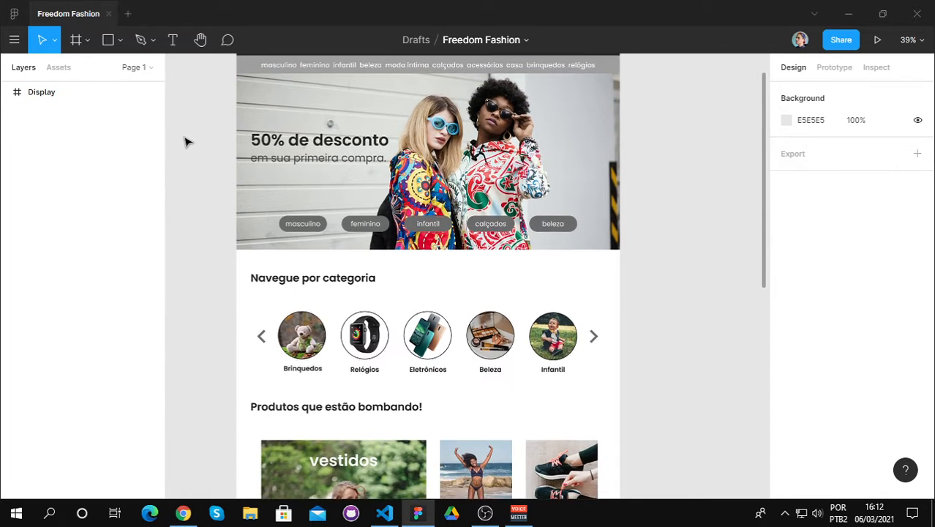
scroll(186, 141, "down", 8)
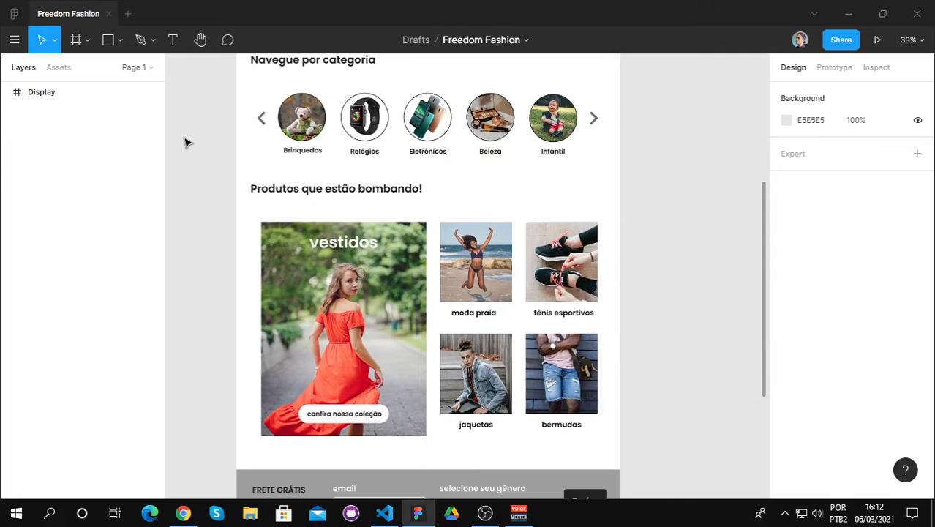
scroll(186, 139, "up", 9)
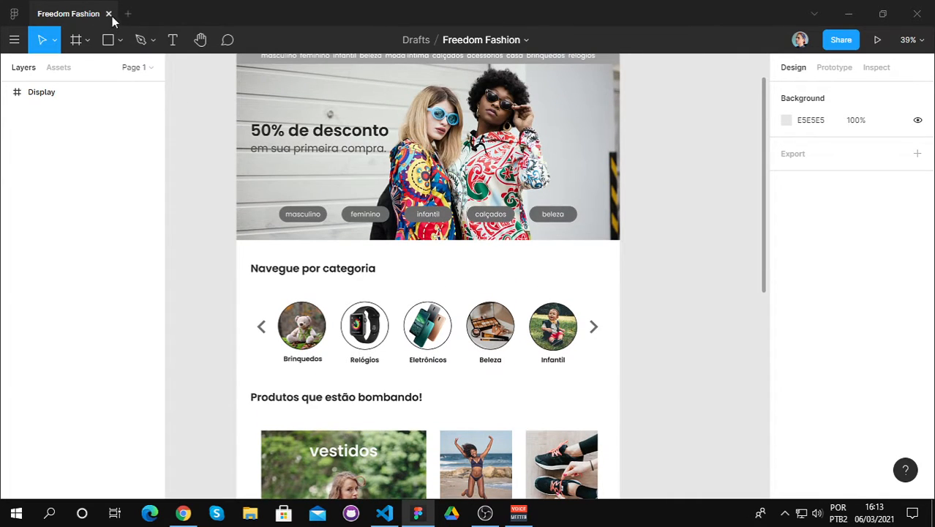
Step: Close the Freedom Fashion file and create a new design file named "Website de Viagem"
left_click(108, 14)
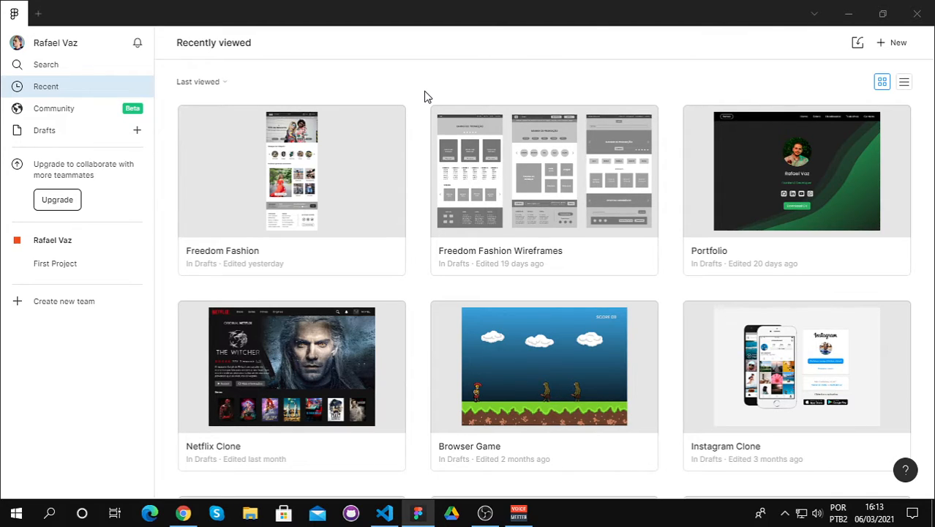
left_click(883, 45)
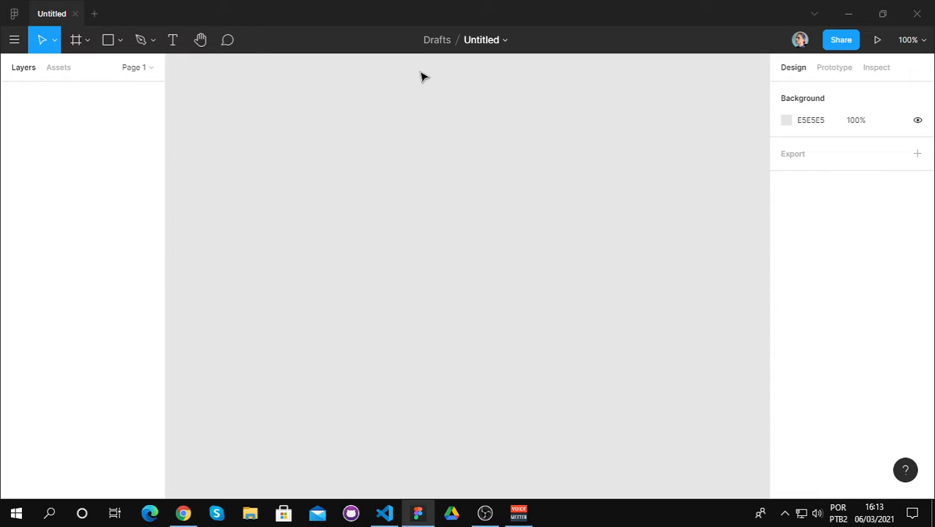
left_click(484, 41)
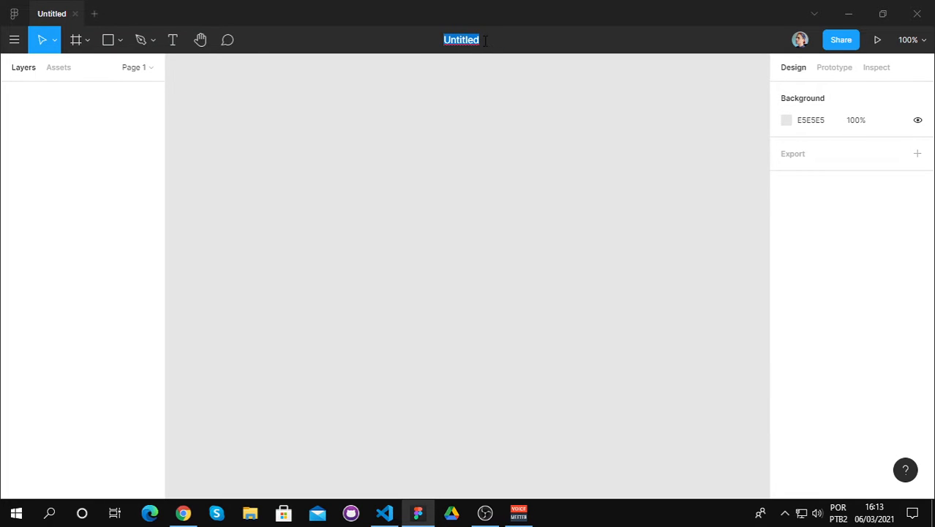
key("BackSpace")
type("Website de Bia")
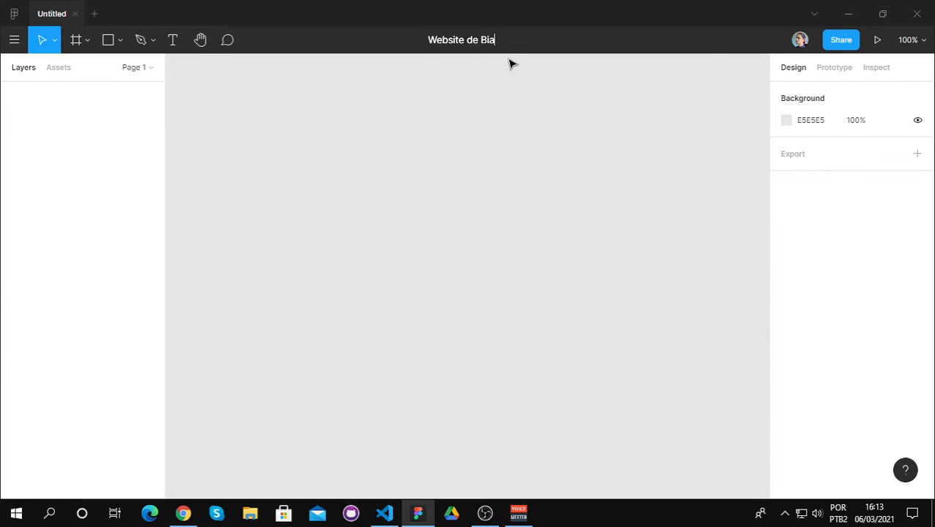
type("ge")
key("BackSpace")
key("BackSpace")
key("BackSpace")
key("BackSpace")
key("BackSpace")
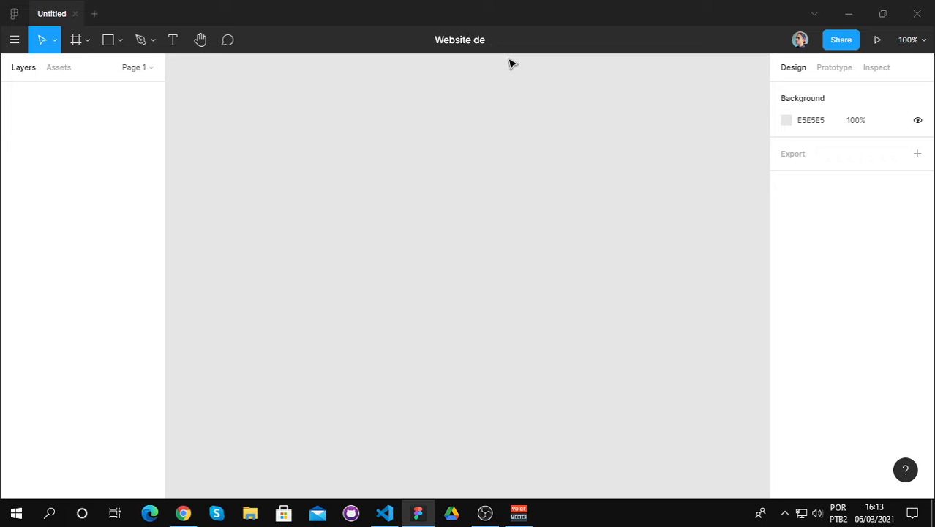
type("Viagem")
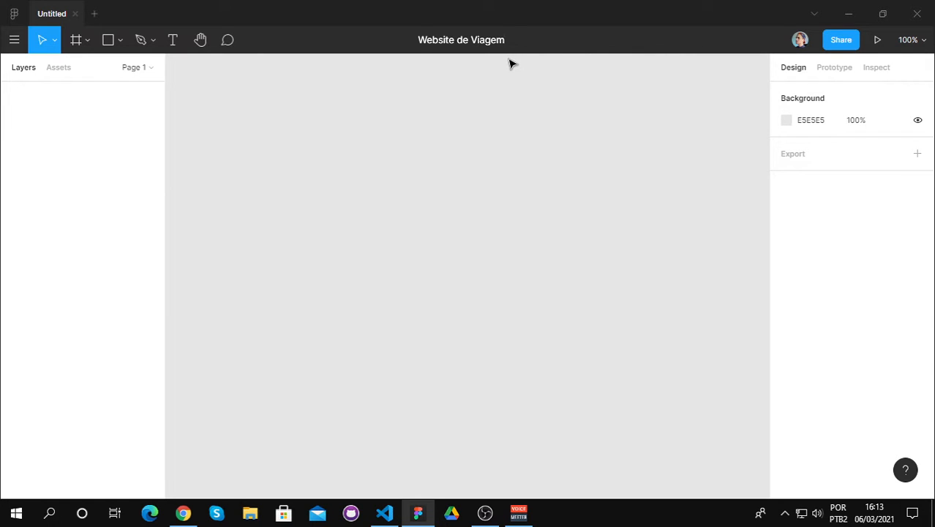
key("Return")
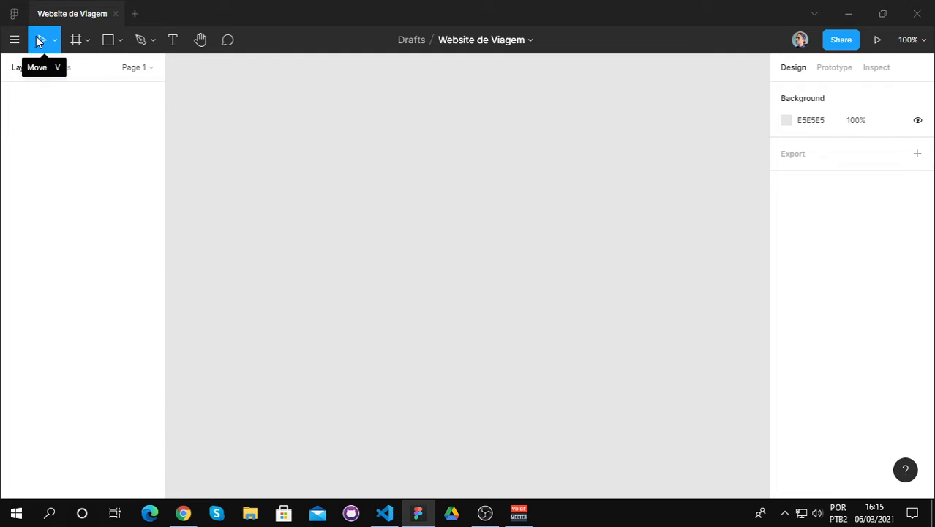
Step: Browse the phone and tablet frame presets and add a Desktop preset frame of 1440 × 1024 to the canvas
left_click(80, 42)
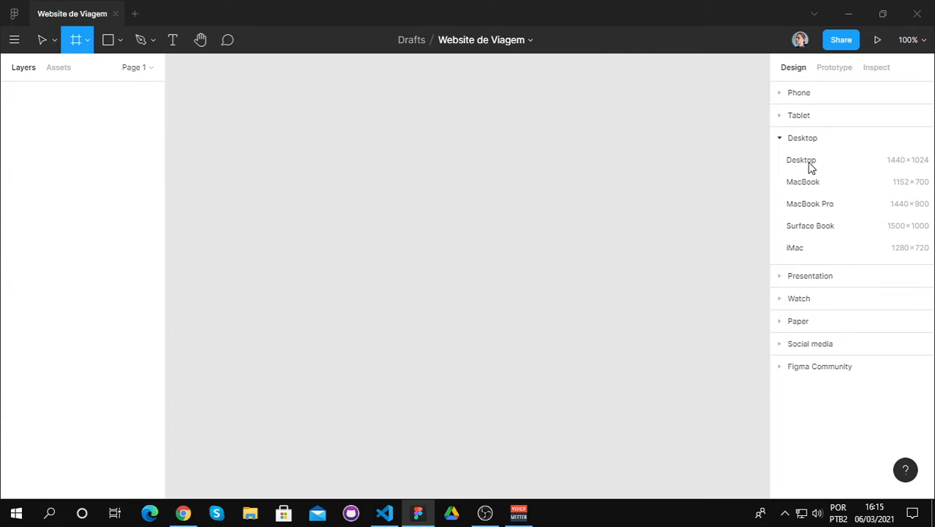
left_click(781, 117)
left_click(780, 94)
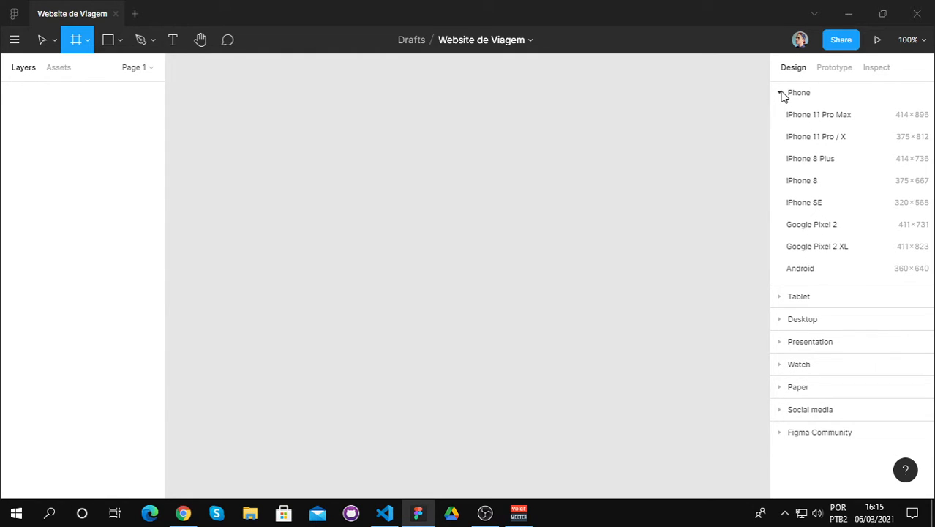
left_click(783, 94)
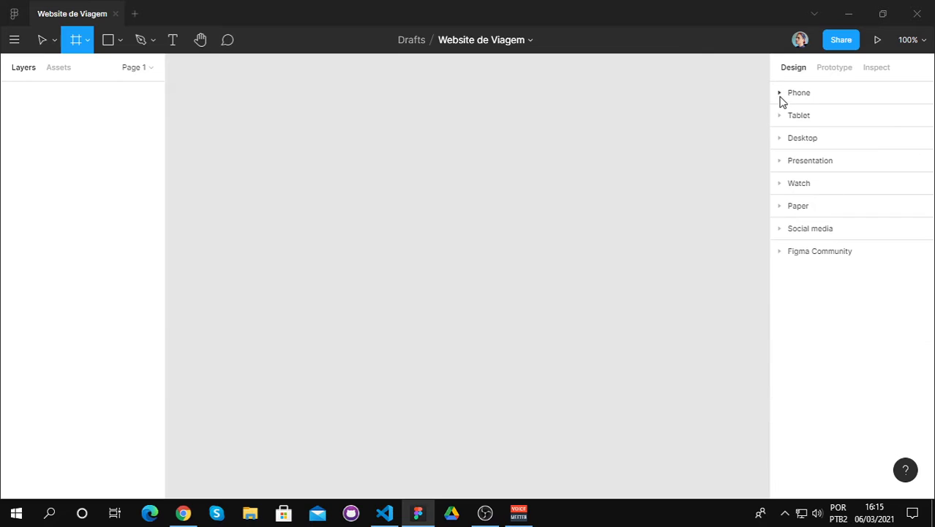
left_click(782, 116)
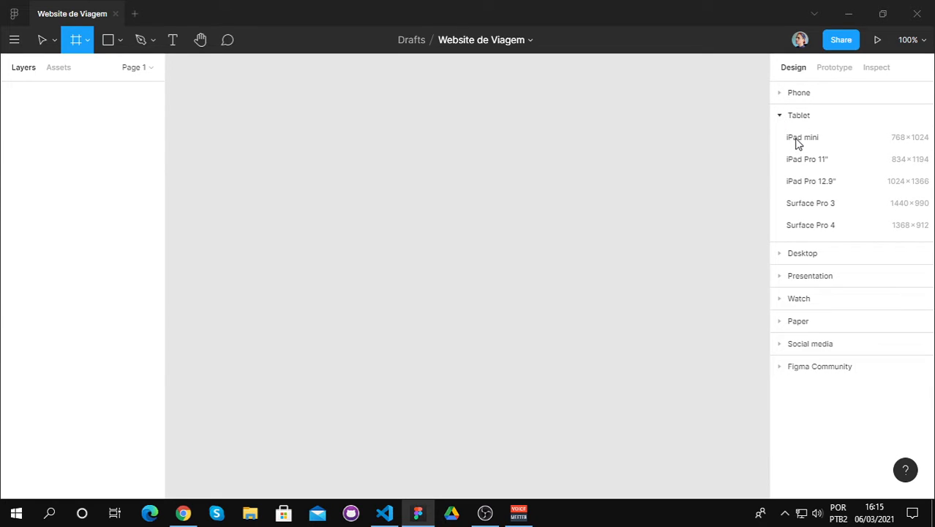
left_click(781, 116)
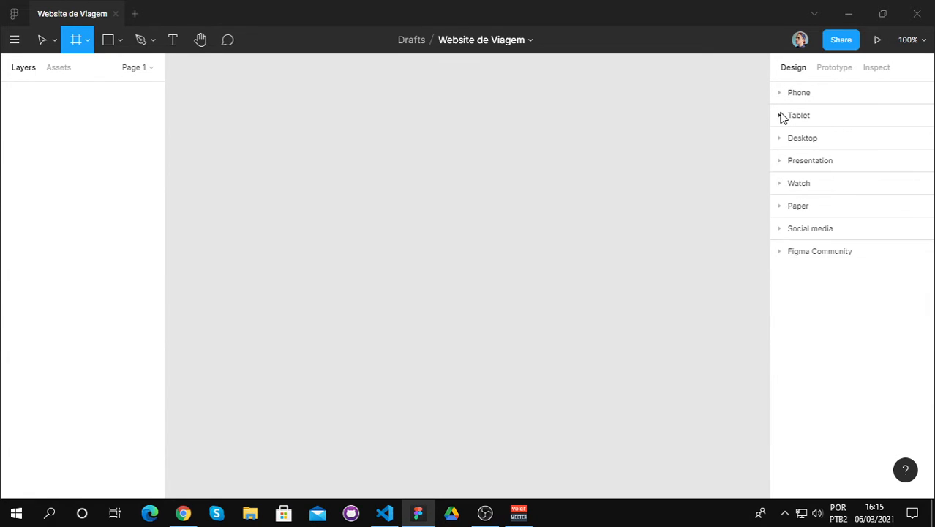
left_click(781, 138)
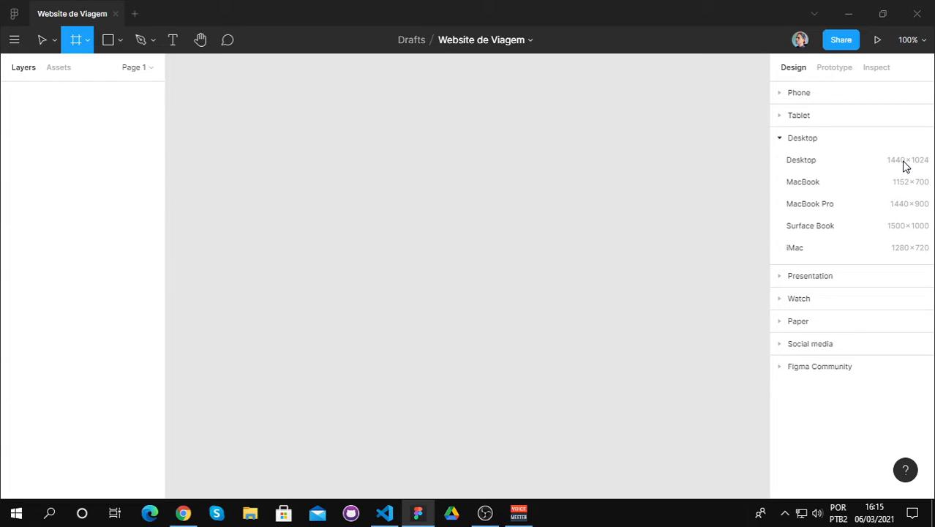
left_click(802, 160)
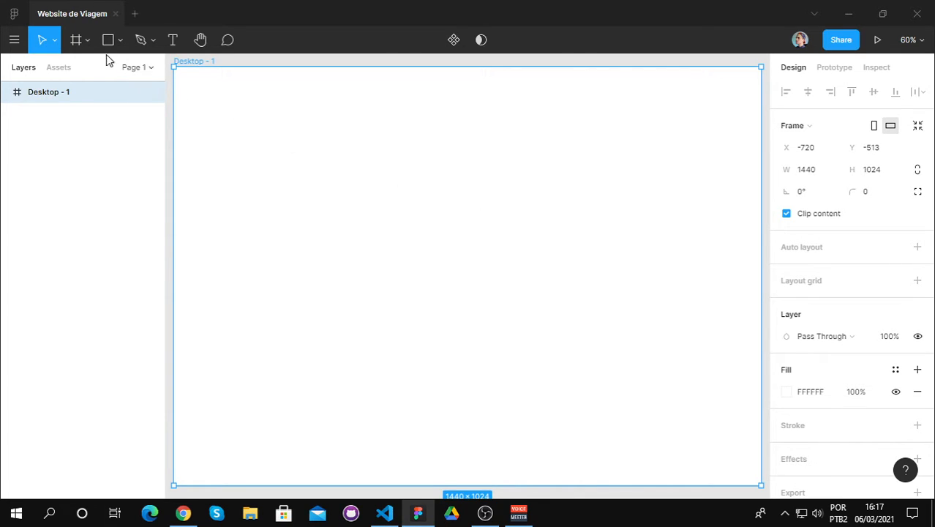
Step: Add an iPhone 8 Plus preset frame of 414 × 736 beside the desktop frame, and select the desktop frame
left_click(79, 41)
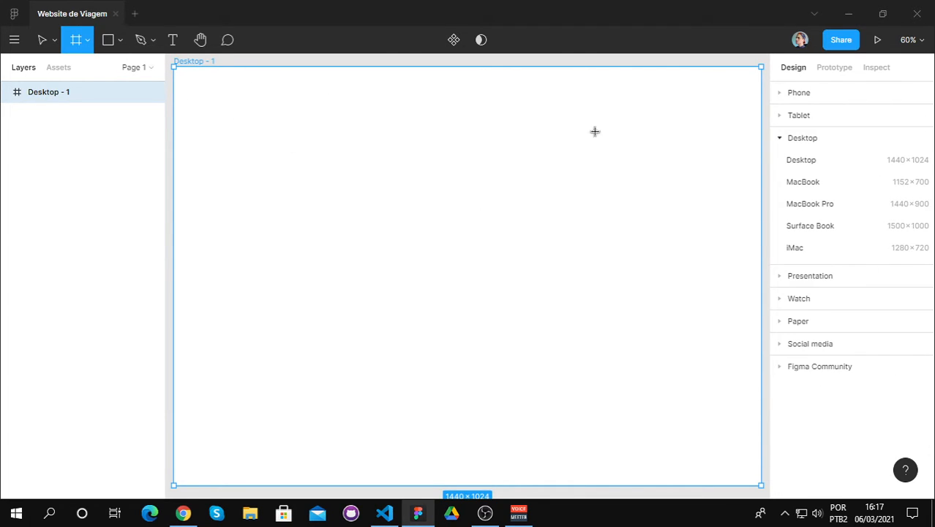
left_click(781, 94)
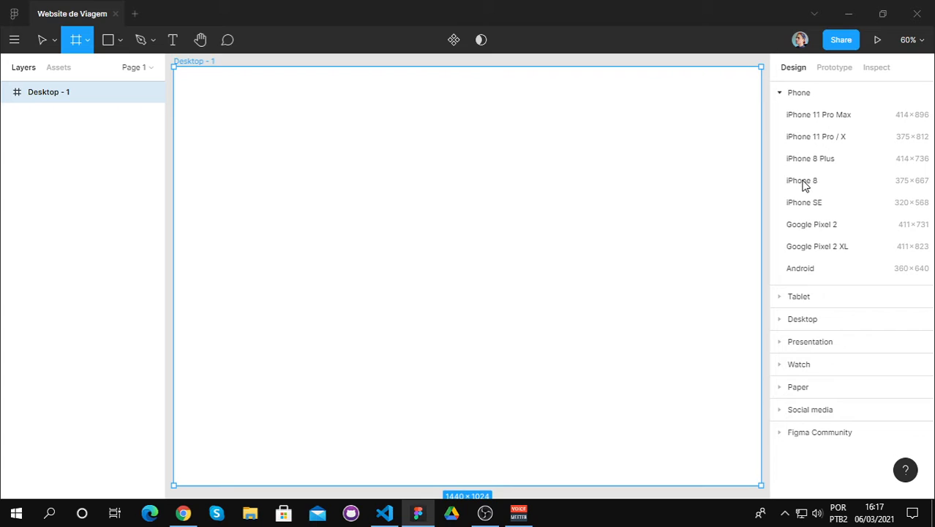
left_click(808, 159)
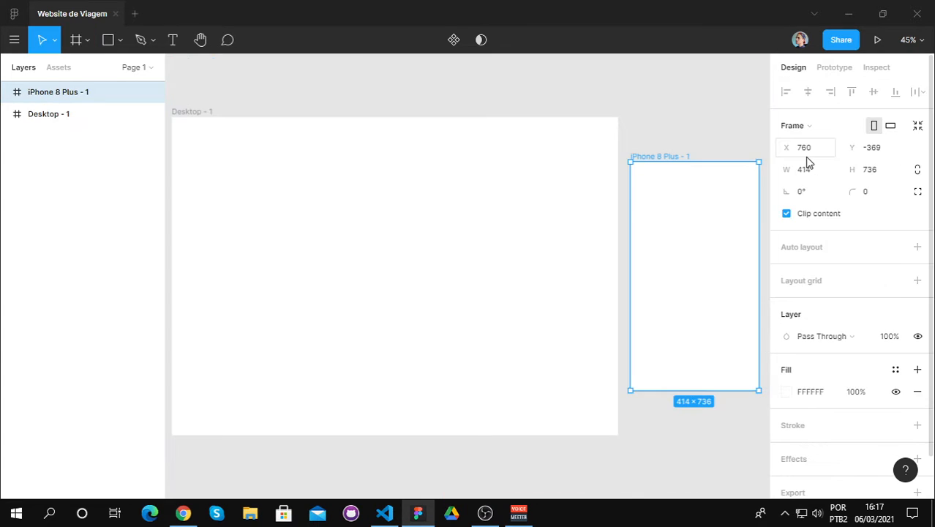
left_click(670, 142)
left_click(381, 165)
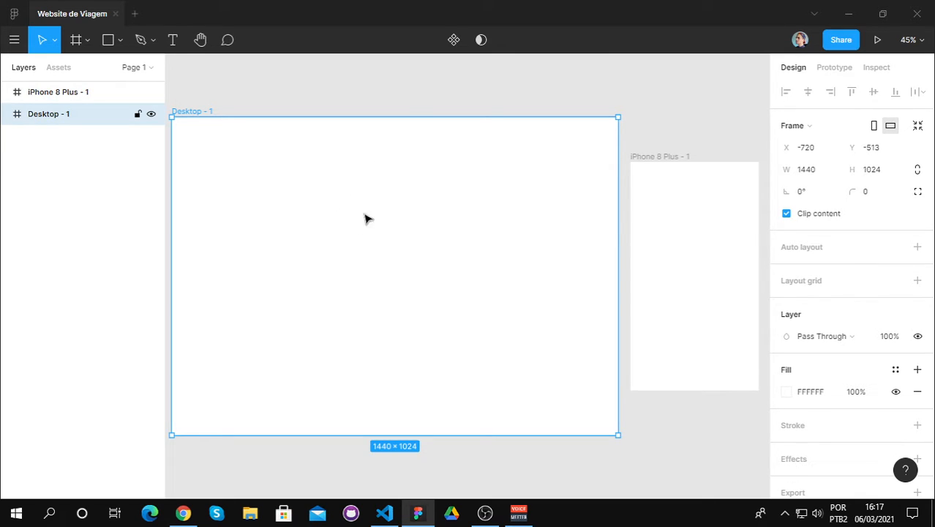
Step: Delete the iPhone 8 Plus frame, leaving only the desktop frame on the page
left_click(662, 245)
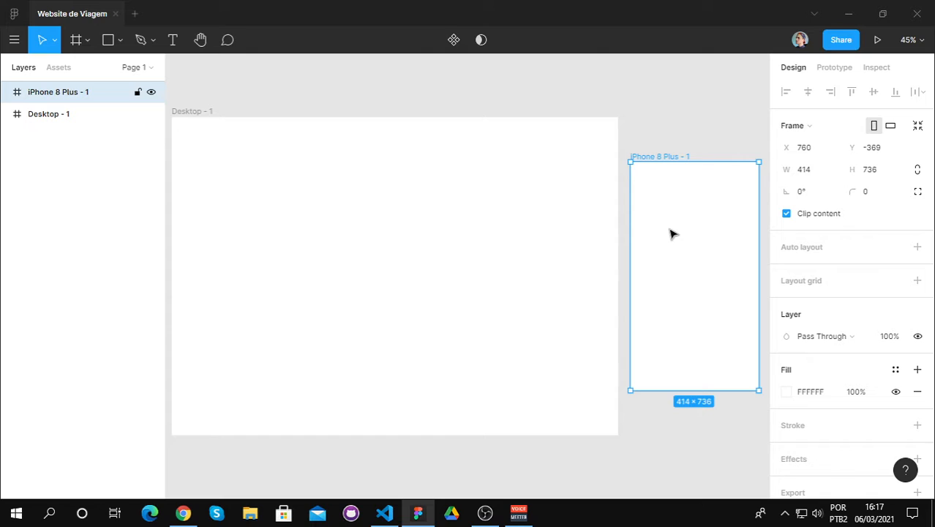
right_click(75, 95)
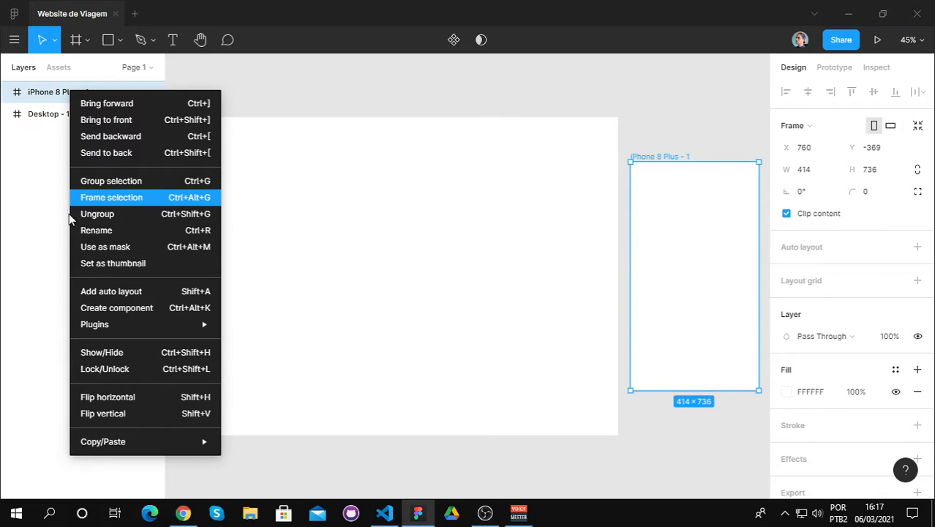
left_click(22, 227)
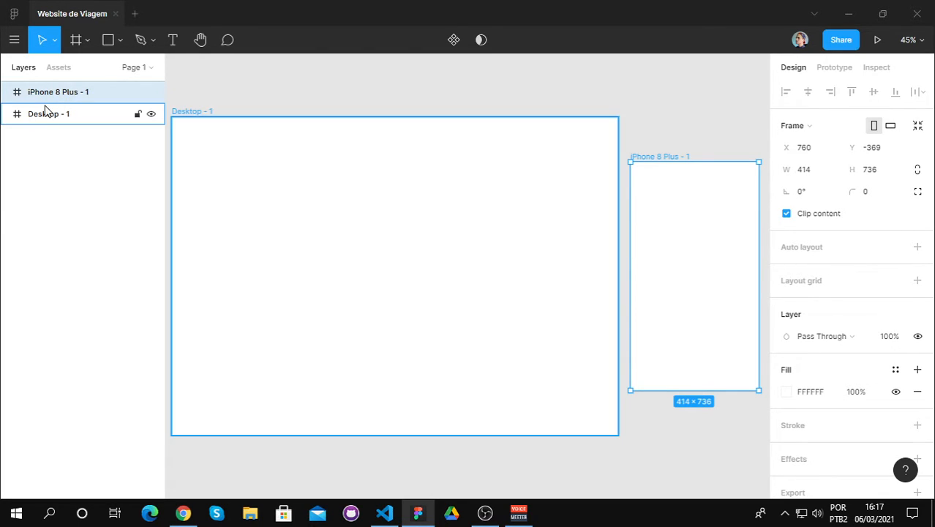
key("Delete")
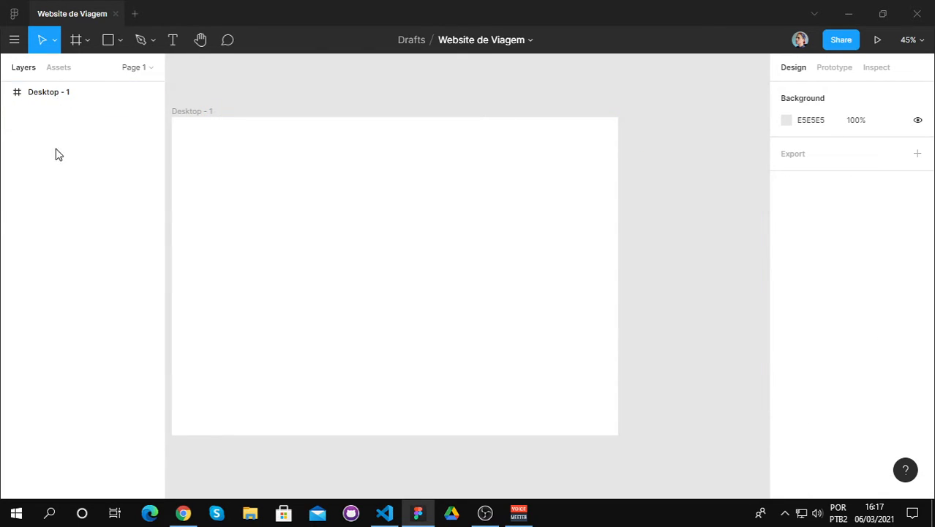
left_click(200, 39)
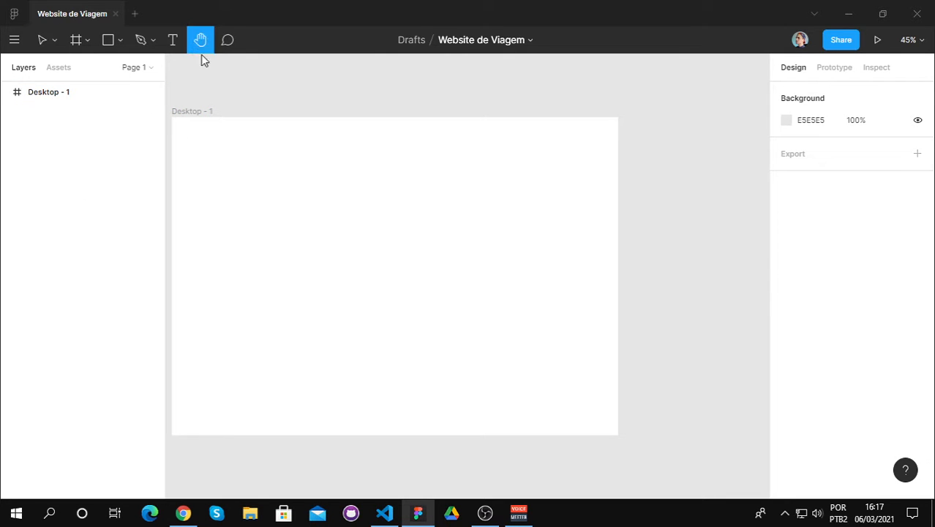
left_click_drag(234, 179, 296, 171)
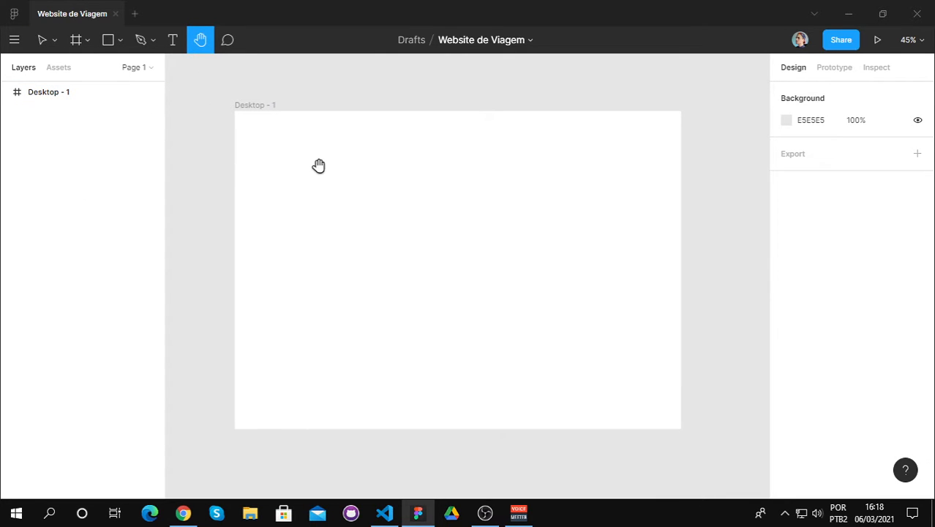
scroll(321, 165, "up", 2)
scroll(321, 165, "up", 1)
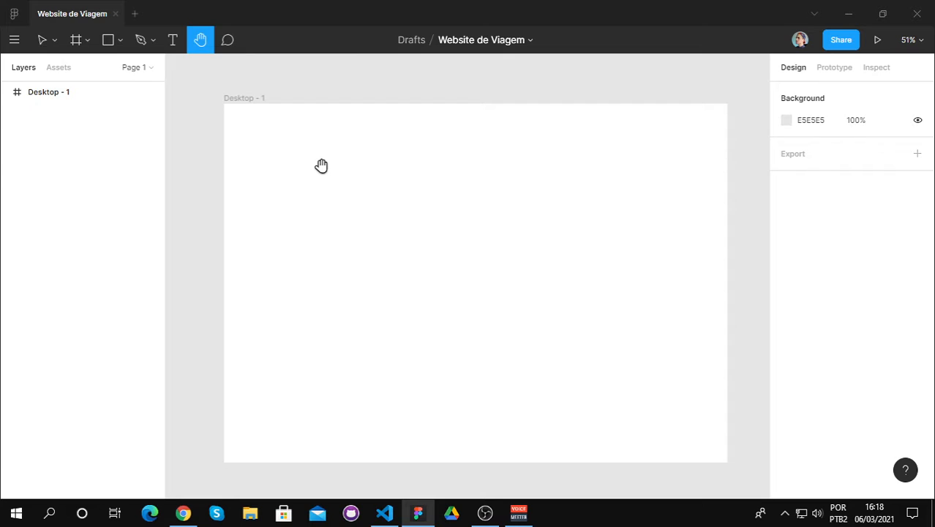
left_click(109, 41)
left_click(120, 42)
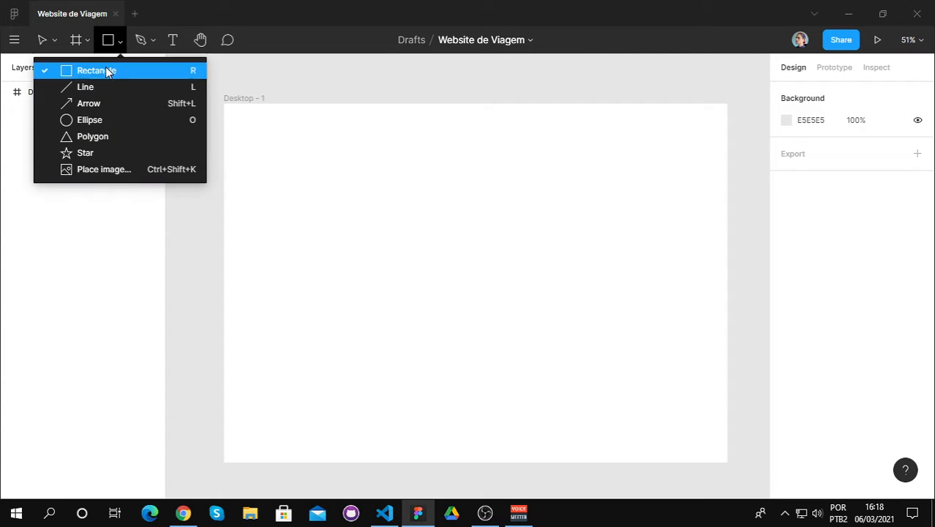
left_click(109, 70)
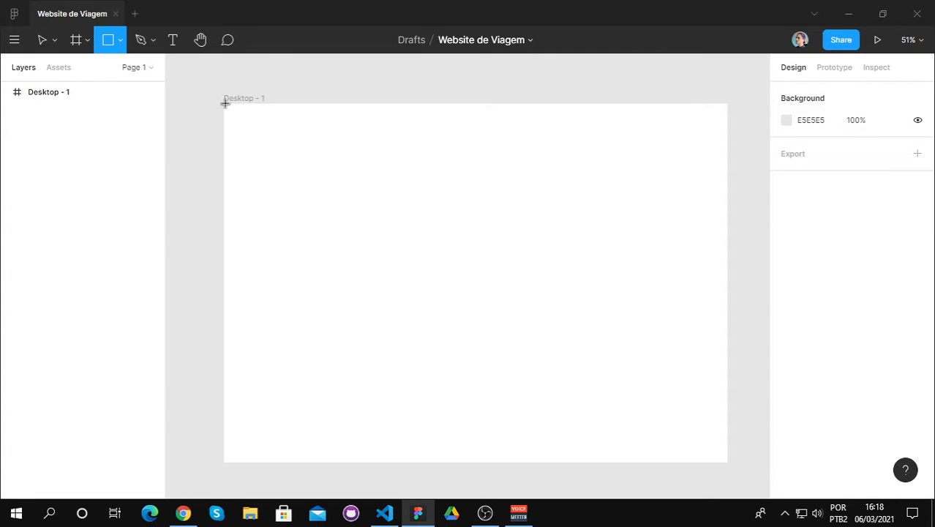
left_click_drag(224, 103, 495, 132)
left_click(495, 132)
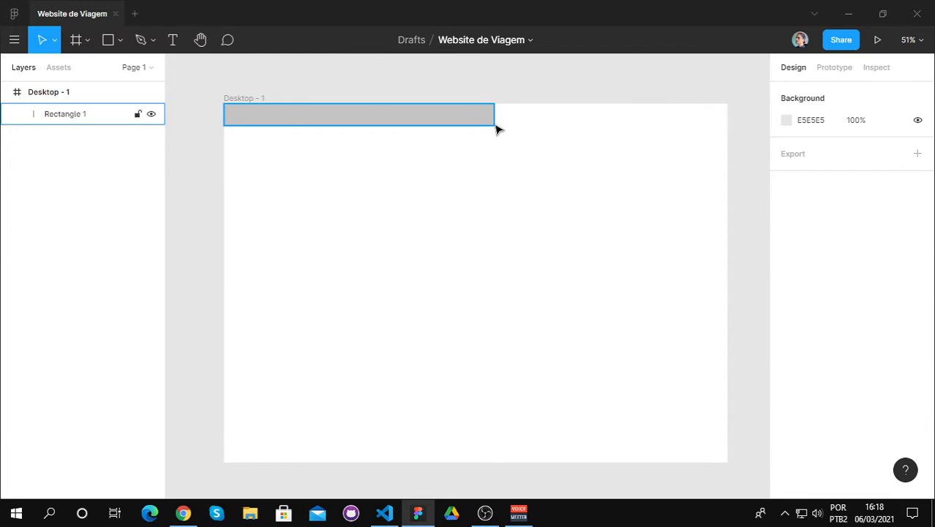
left_click(488, 120)
key("Delete")
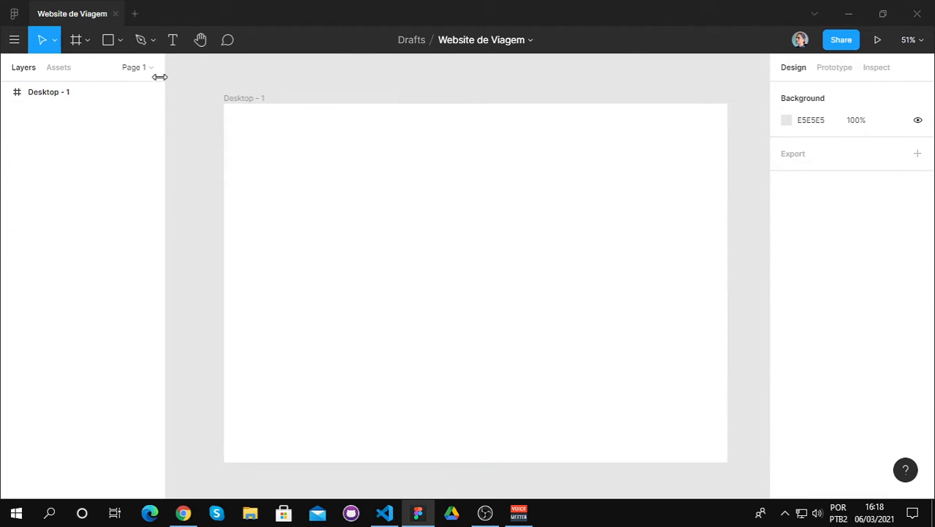
Step: Draw a header rectangle across the full width of the desktop frame's top edge, 1440 wide and about 76 high
left_click(120, 40)
left_click(115, 69)
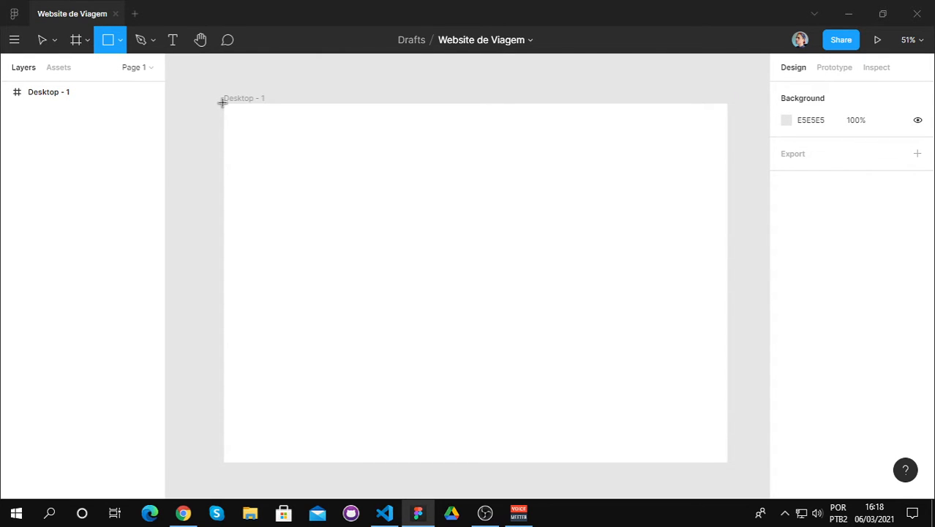
mouse_move(222, 104)
left_mouse_down()
mouse_move(229, 114)
mouse_move(301, 130)
mouse_move(467, 138)
mouse_move(726, 128)
left_mouse_up()
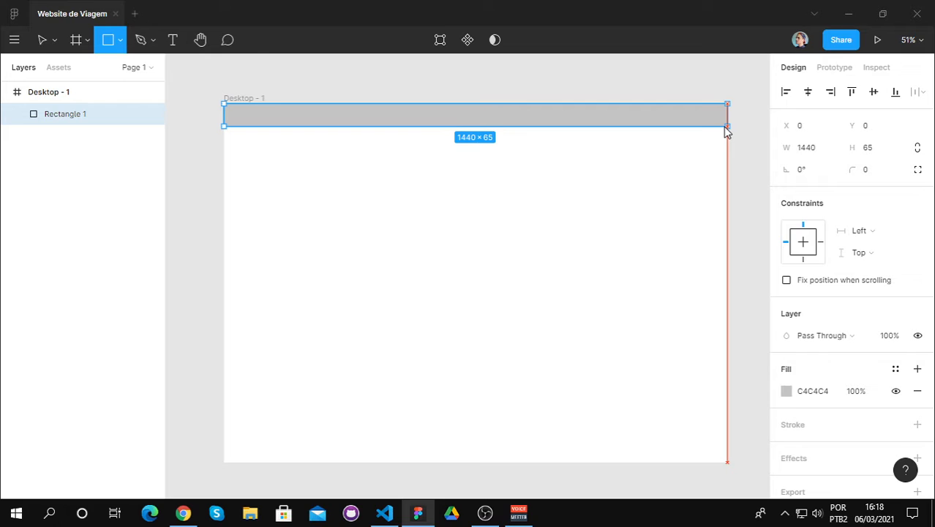
mouse_move(726, 130)
left_mouse_down()
mouse_move(533, 125)
mouse_move(493, 135)
mouse_move(722, 130)
mouse_move(729, 139)
mouse_move(726, 132)
left_mouse_up()
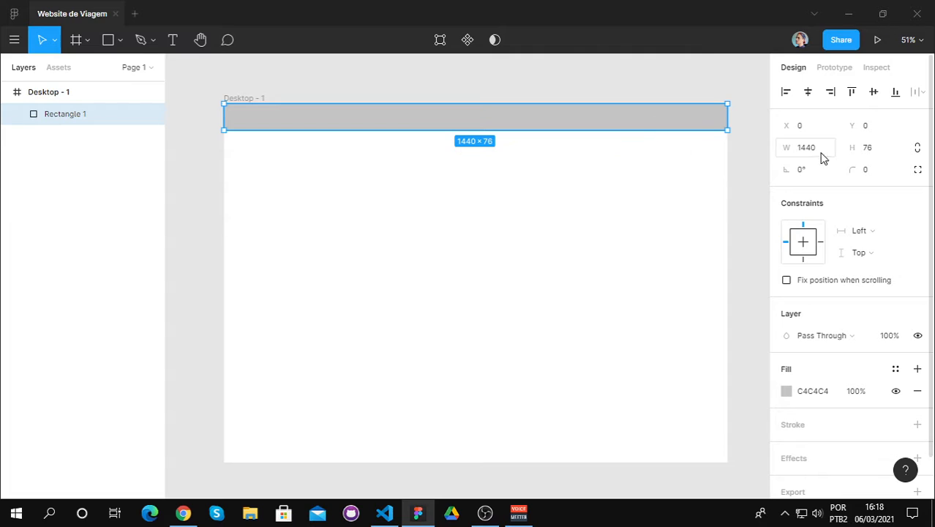
Step: Try heights of 70 and 50 on the header rectangle
left_click(884, 150)
type("70")
key("Return")
left_click(879, 149)
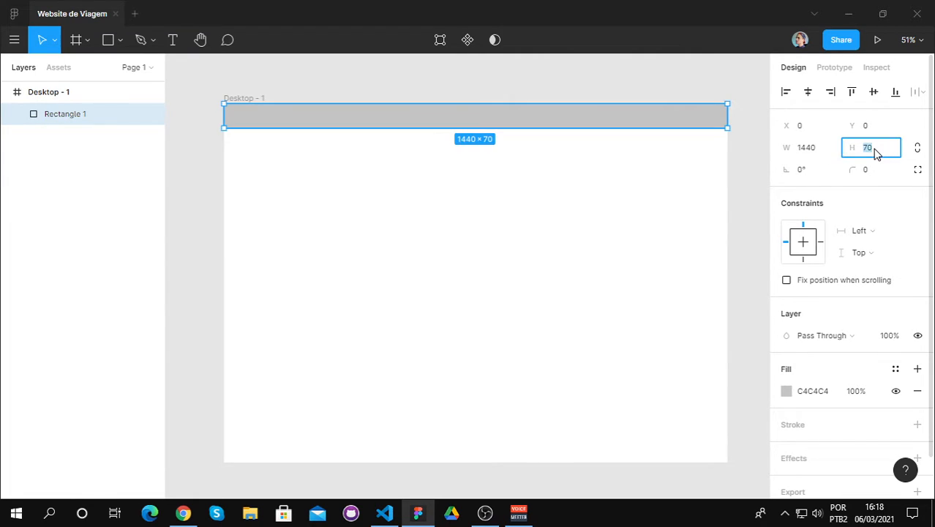
type("50")
key("Return")
Step: Set the header rectangle's height to 80 and deselect it
left_click(875, 149)
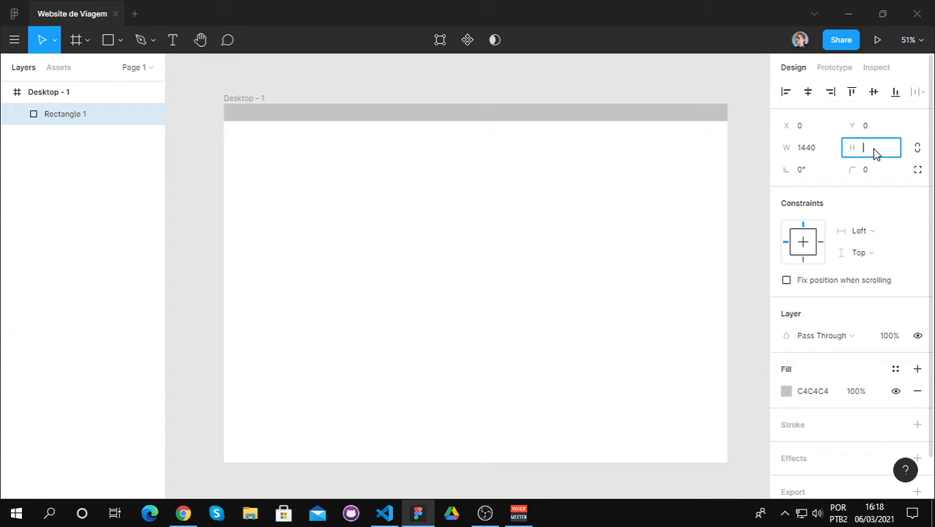
type("80")
key("Return")
left_click(873, 150)
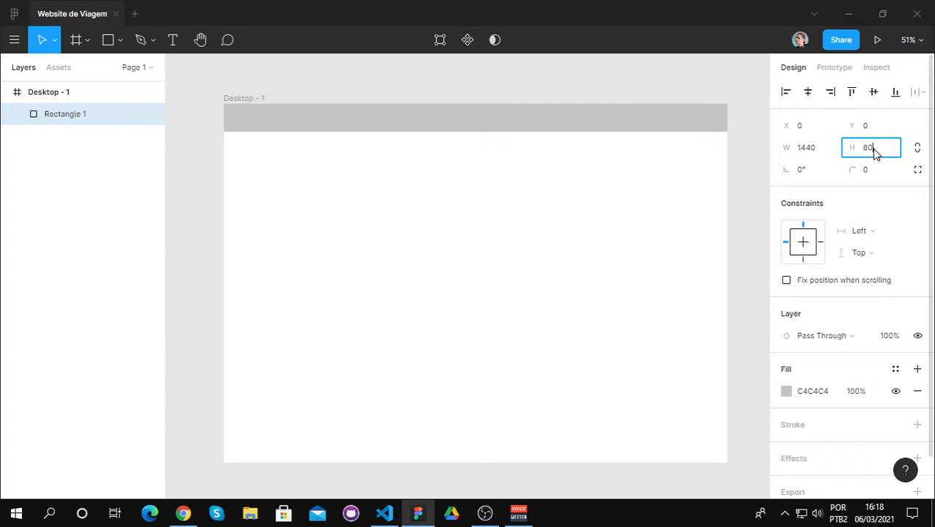
left_click(575, 224)
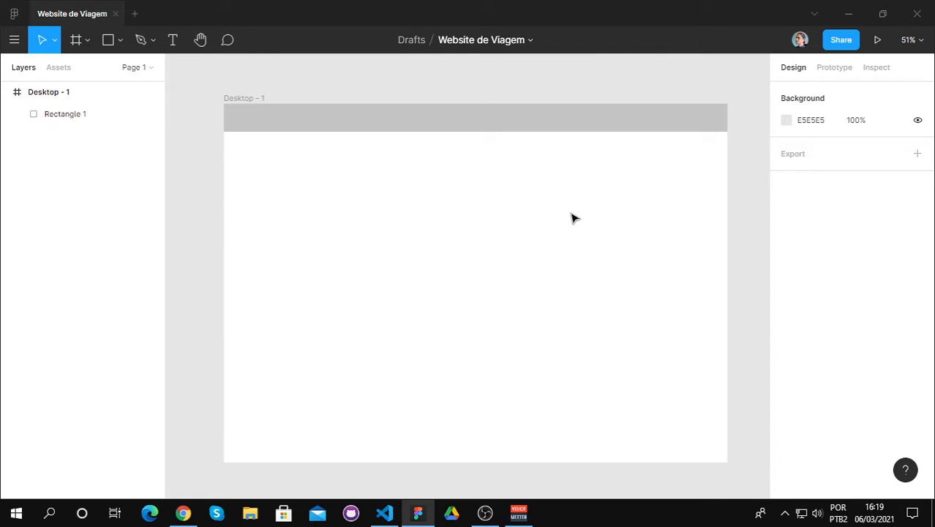
Step: Change the header rectangle's solid fill to the blue 5B97CD
left_click(174, 41)
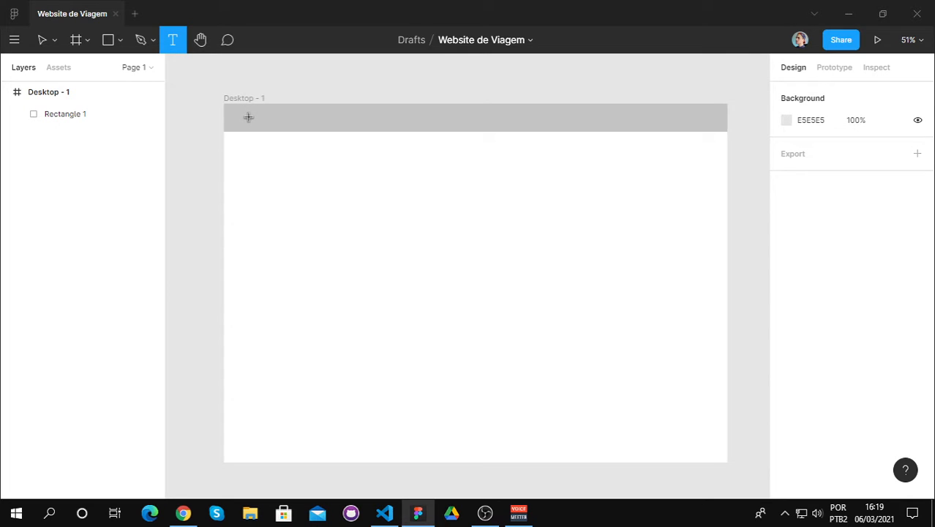
left_click(41, 41)
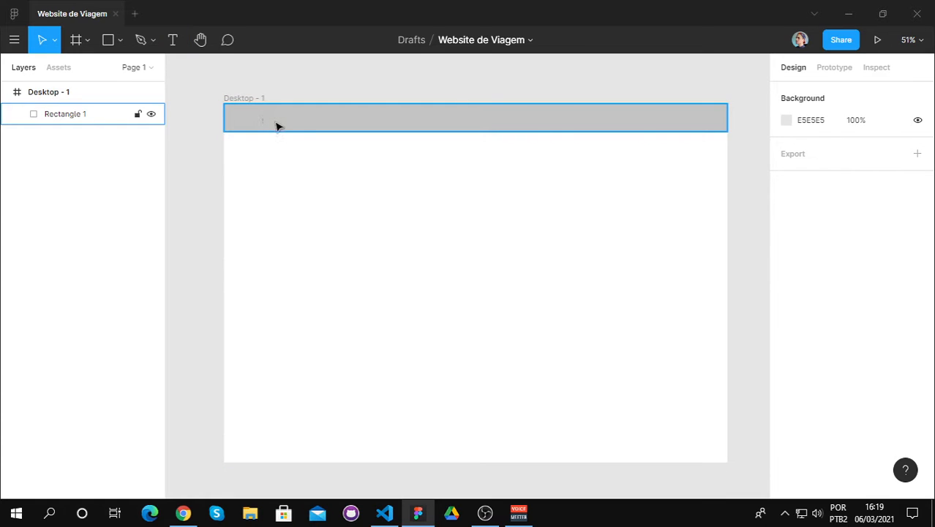
left_click(282, 126)
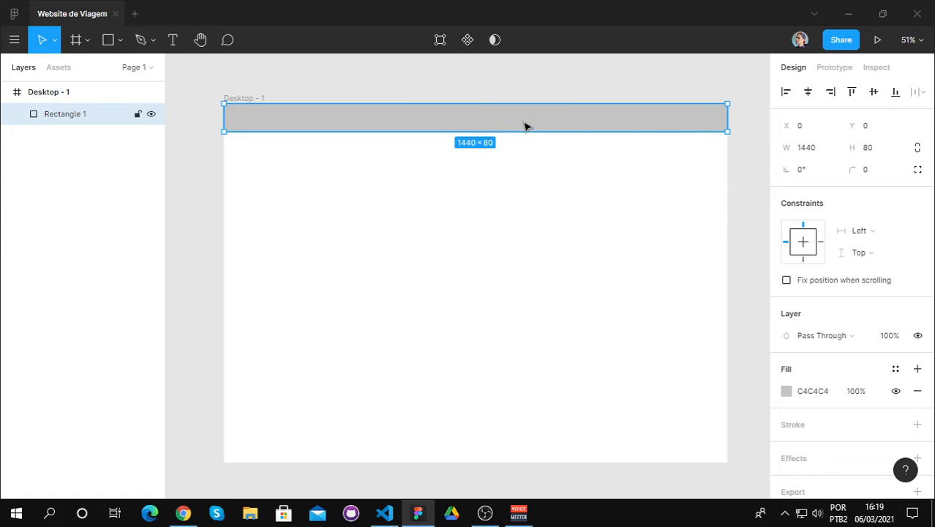
left_click(786, 391)
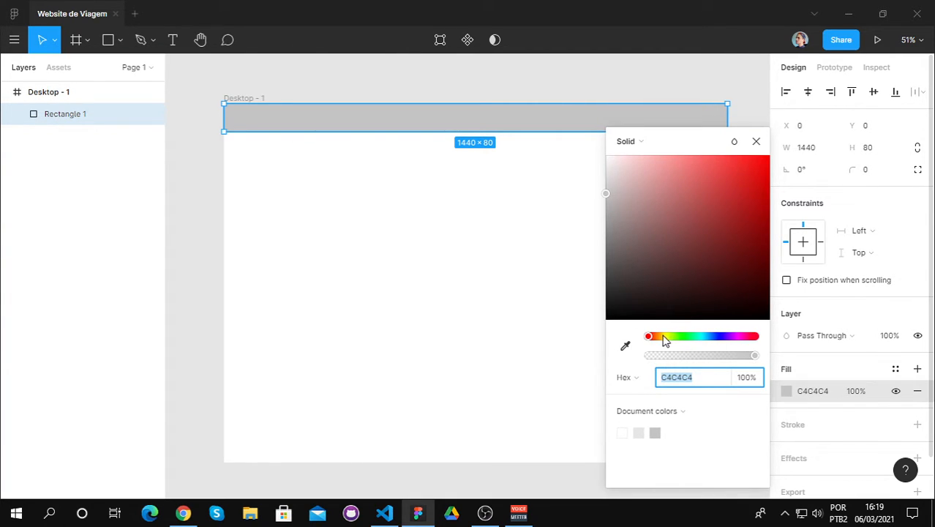
left_click_drag(665, 338, 712, 344)
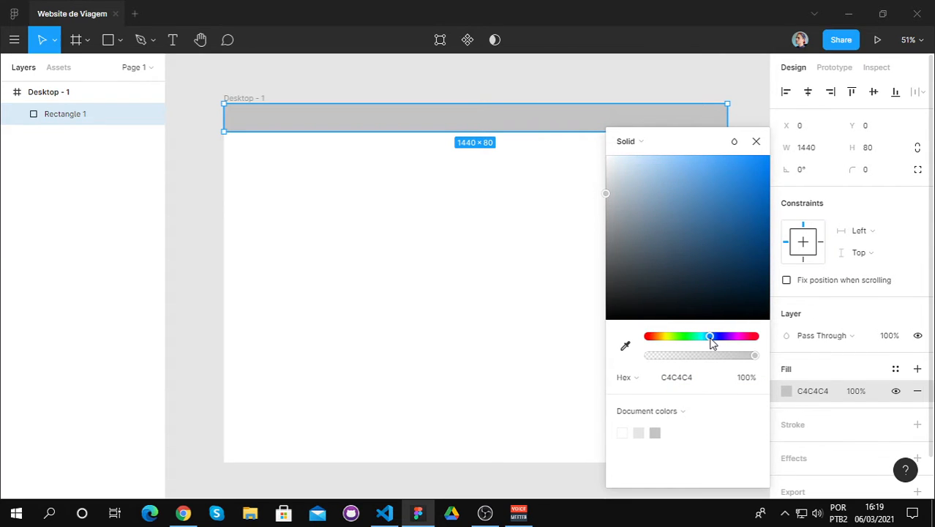
left_click_drag(611, 195, 697, 192)
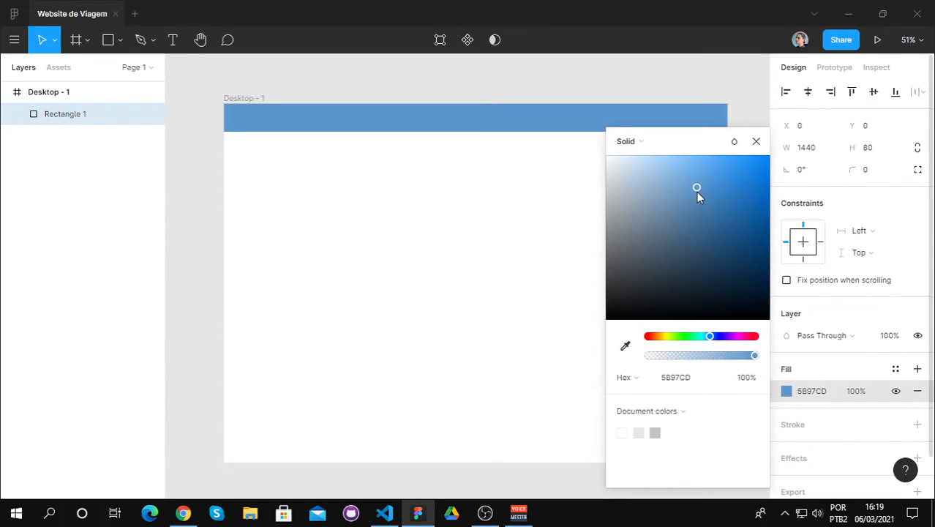
left_click(756, 141)
left_click(575, 223)
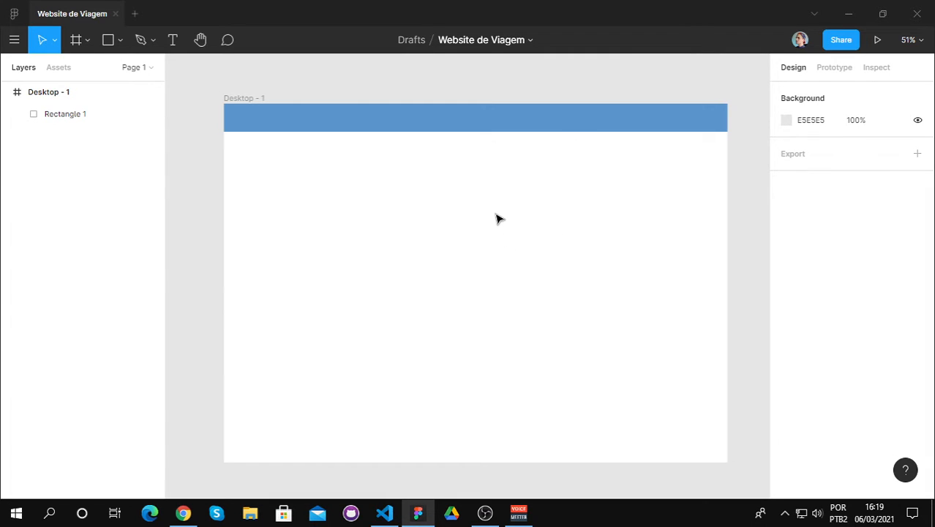
left_click(503, 116)
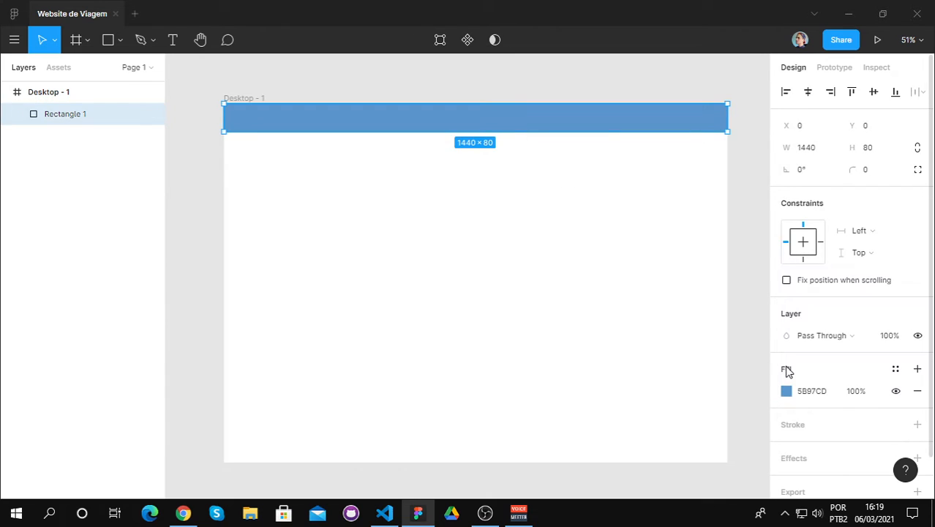
left_click(820, 392)
left_click(549, 317)
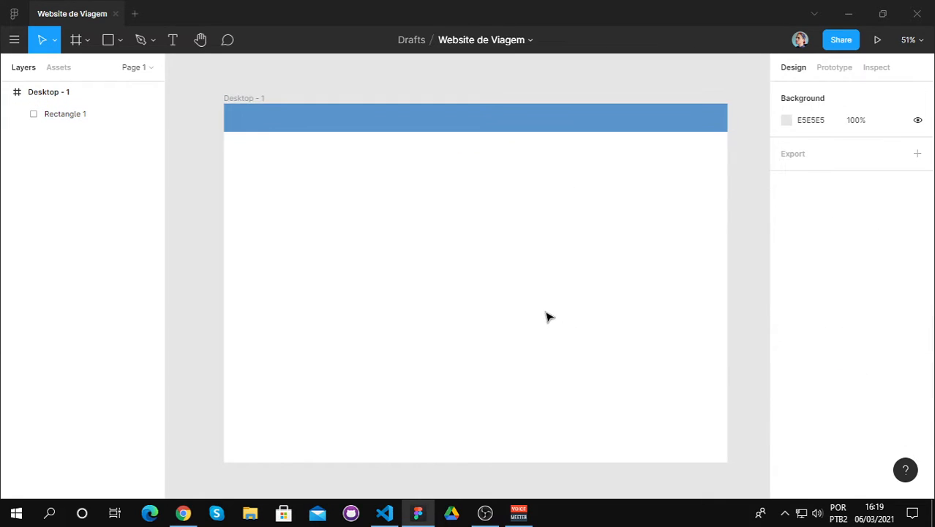
Step: Add a text layer reading "LOGO" near the left end of the blue header, at about X 90, Y 41
left_click(170, 41)
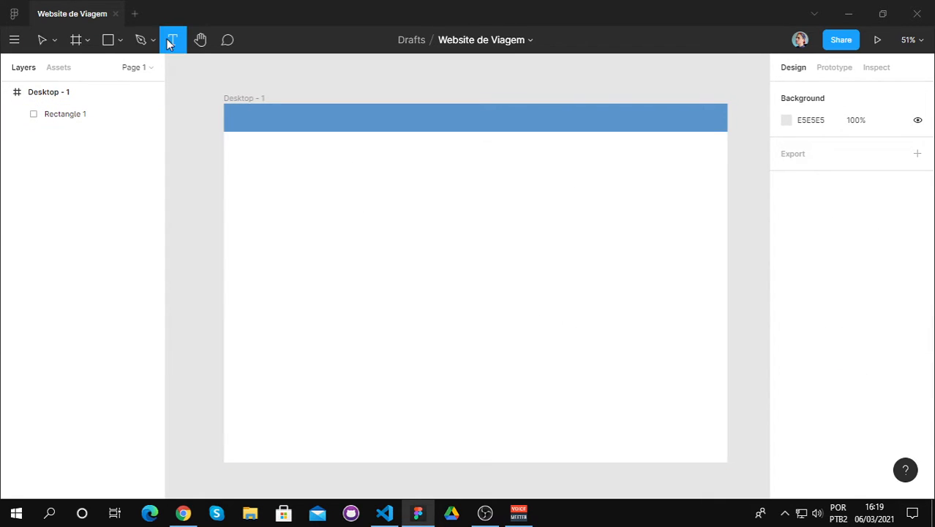
left_click(255, 117)
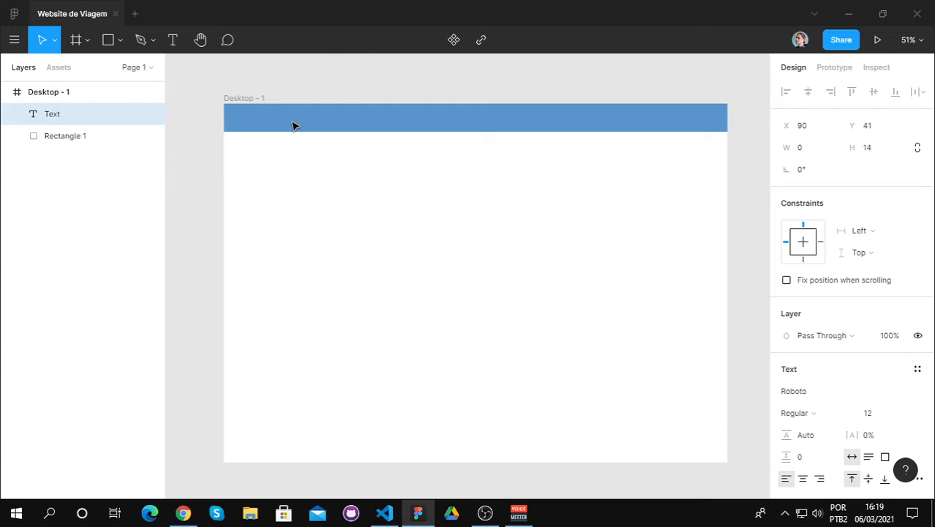
type("LOGO")
Step: Try font sizes of 20 and 40 on the LOGO text
left_click(873, 410)
key("BackSpace")
type("20")
key("Return")
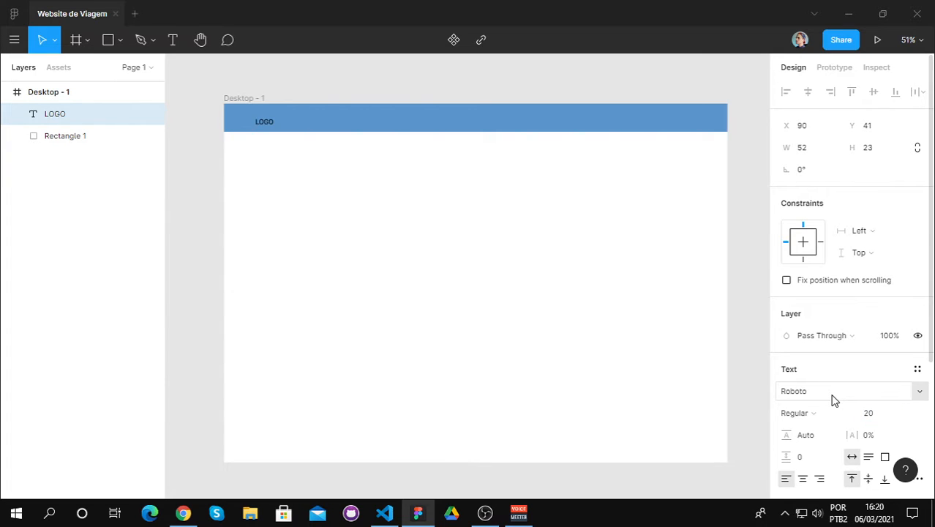
left_click(871, 409)
key("BackSpace")
type("40")
key("Return")
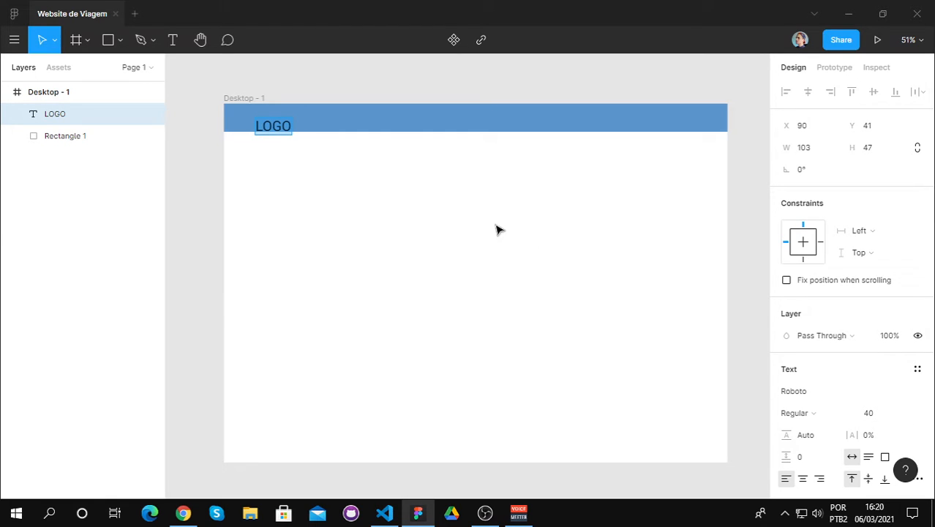
Step: Set the LOGO text's font size to 35 and select it as an object
left_click(887, 411)
type("35")
key("Return")
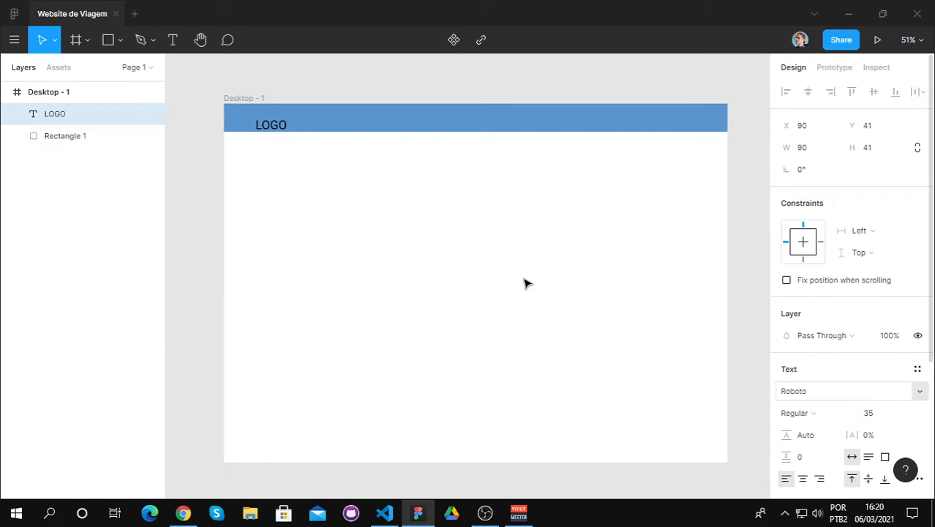
left_click(277, 129)
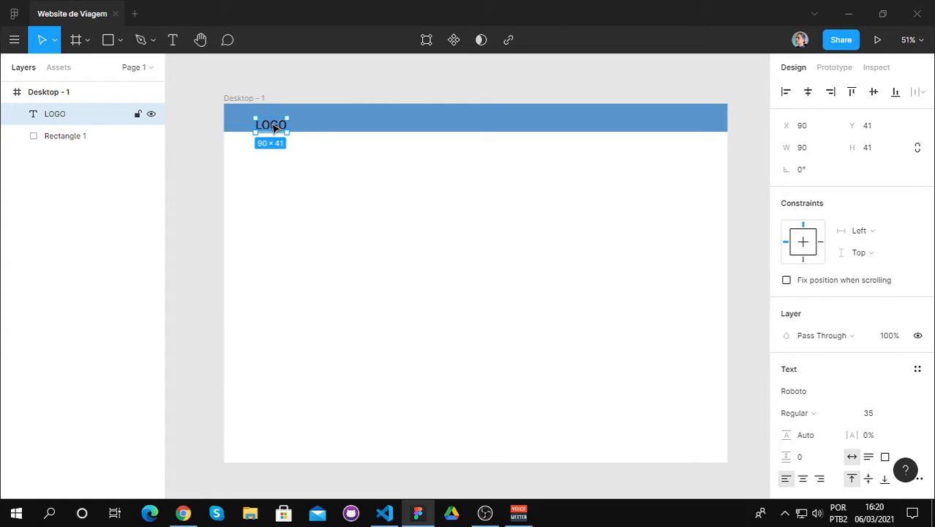
Step: Move the LOGO text to the left part of the header, vertically centred, at about X 49, Y 20
left_click_drag(273, 126, 475, 121)
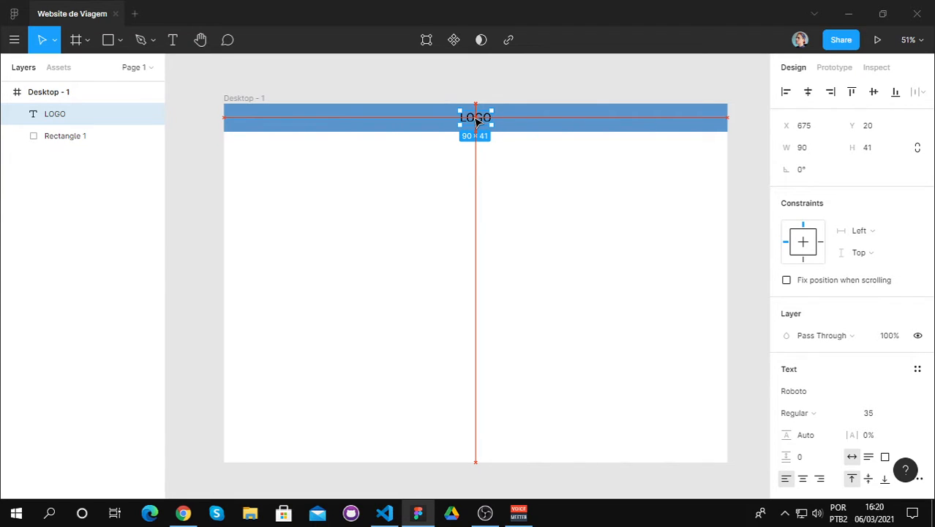
left_click_drag(475, 122, 257, 119)
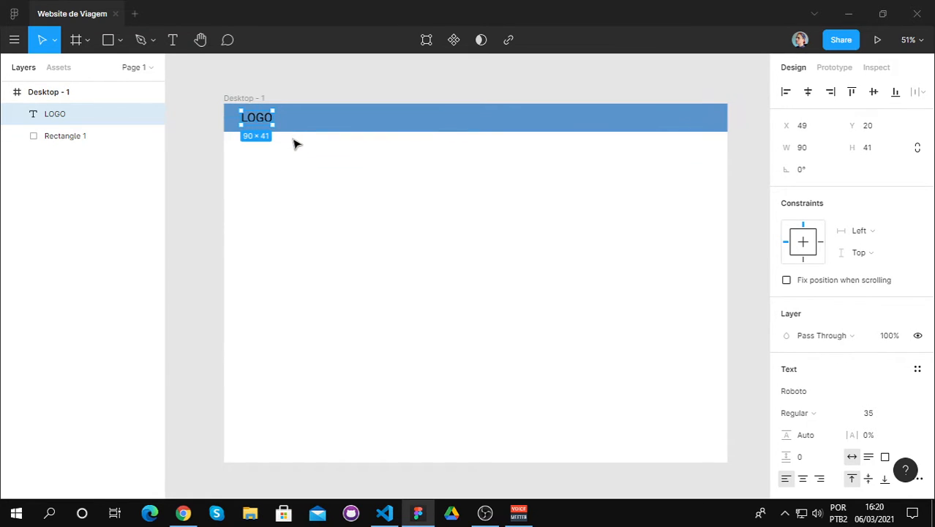
left_click(287, 139)
Step: Duplicate the LOGO text, place the copy mid-header at X 675, Y 20, and change its wording to "PACOTES"
left_click(257, 120)
key("ctrl+v")
left_click_drag(267, 122, 479, 120)
double_click(478, 117)
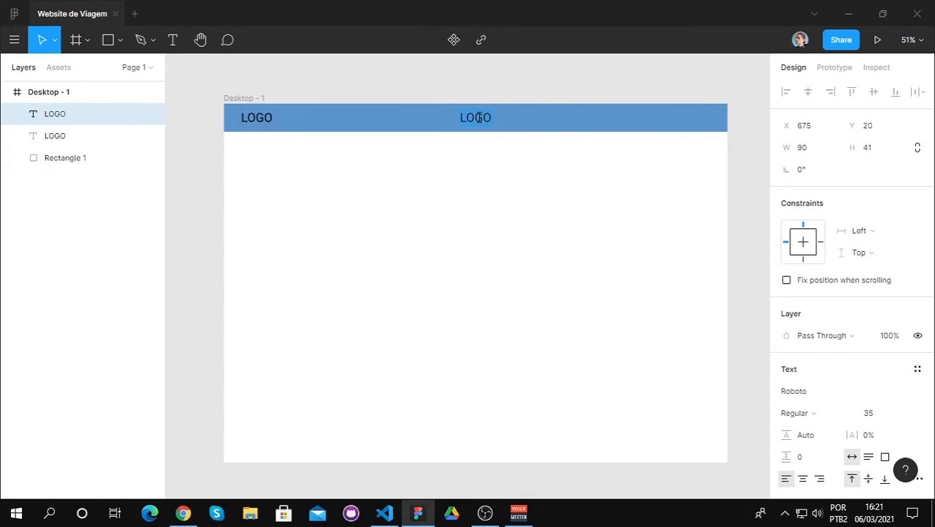
key("BackSpace")
type("PACOTES")
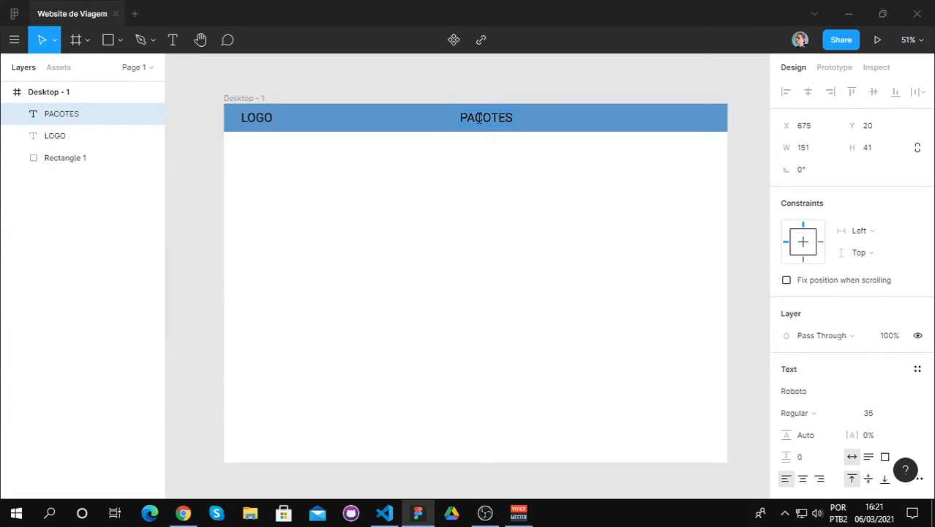
key("Escape")
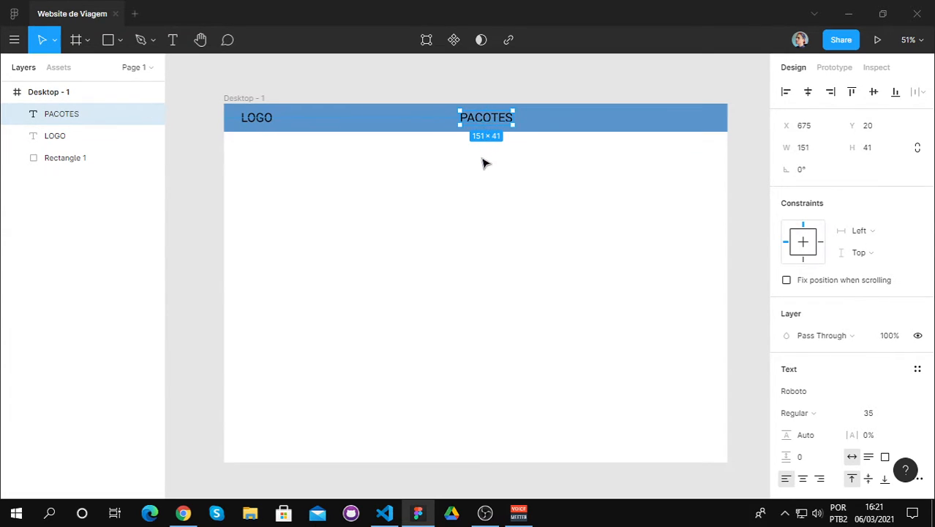
Step: Move the PACOTES text along the header to X 720, keeping Y 20
left_click(485, 156)
left_click(490, 120)
mouse_move(490, 120)
left_mouse_down()
mouse_move(525, 122)
mouse_move(508, 122)
left_mouse_up()
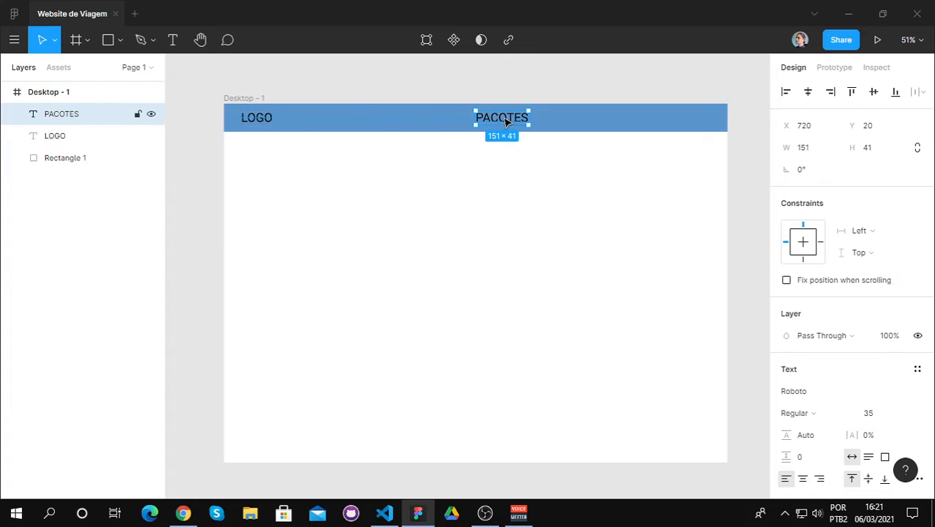
left_click(521, 159)
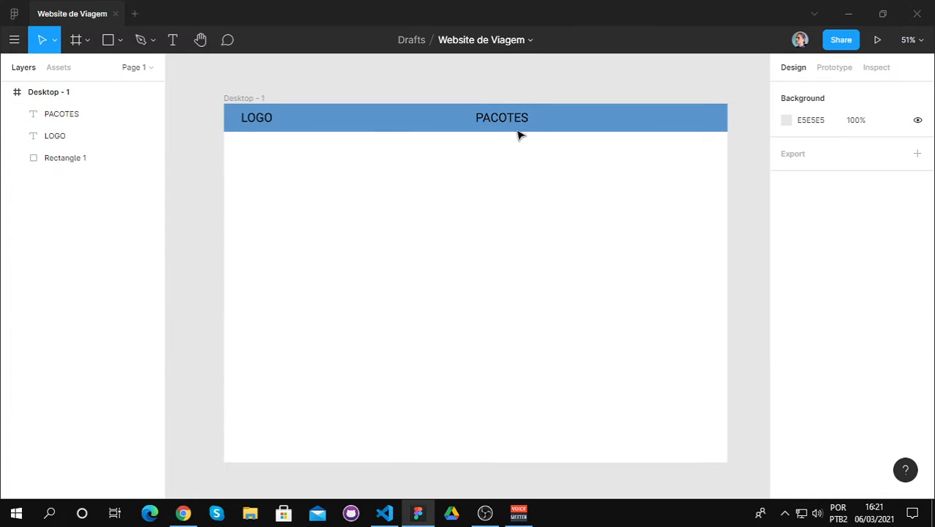
Step: Duplicate the PACOTES text, place the copy beside it at X 920, Y 20, and change its wording to "CONTA"
left_click(515, 121)
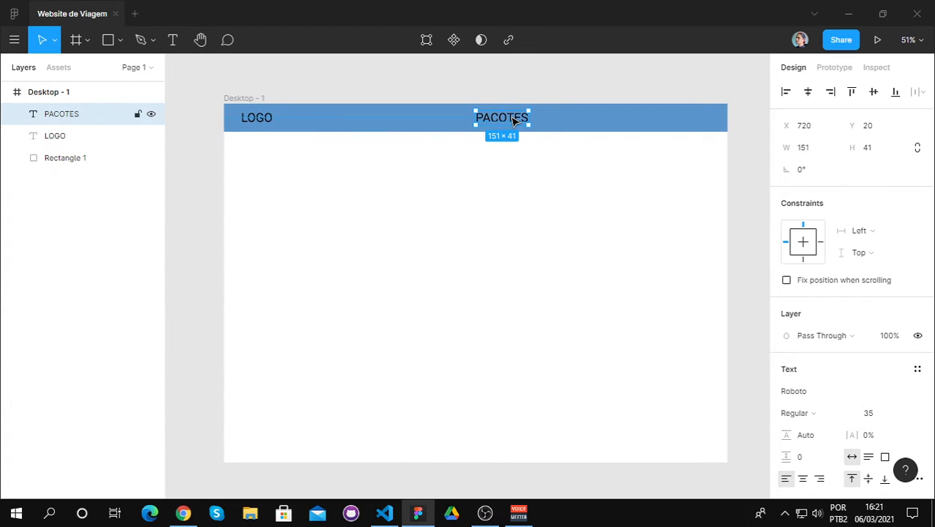
key("ctrl+v")
left_click_drag(514, 121, 585, 122)
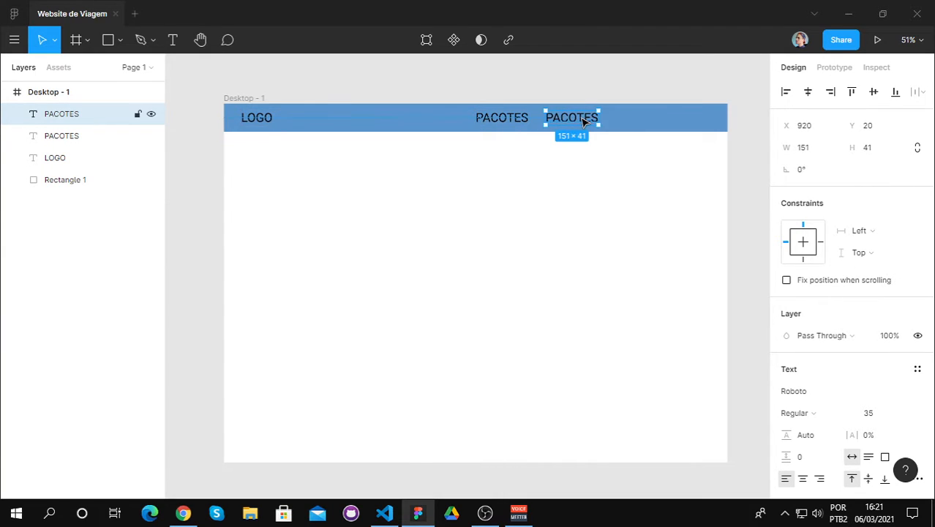
double_click(582, 119)
key("BackSpace")
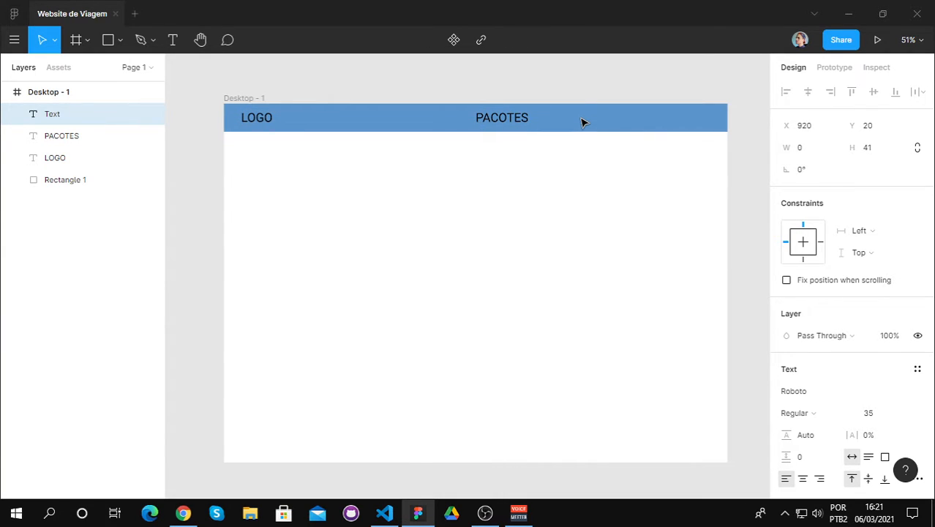
type("CONTA")
key("Escape")
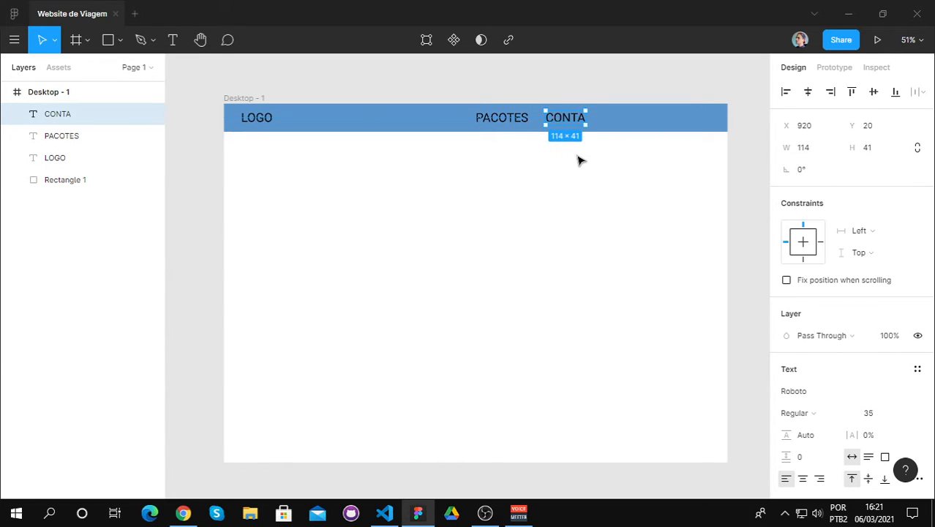
left_click(552, 158)
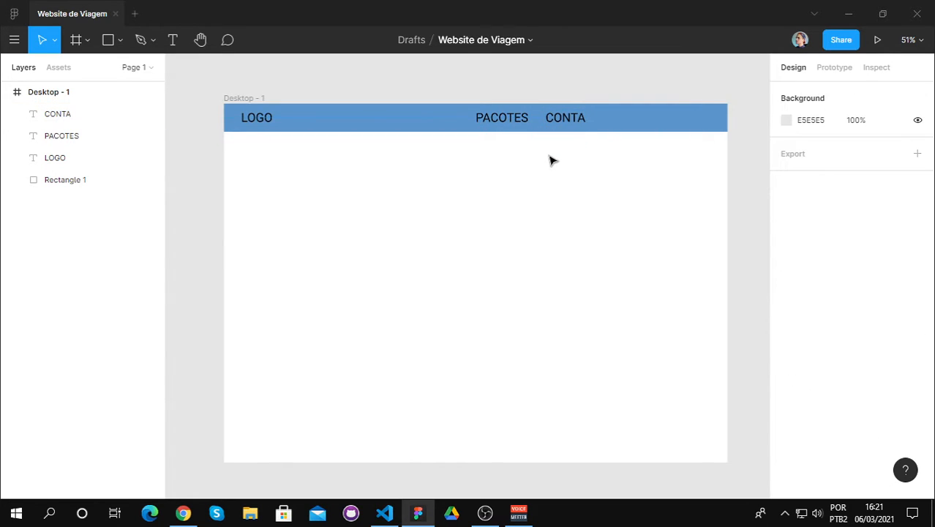
Step: Duplicate the CONTA text, place the copy beside it at X 1083, Y 20, and change its wording to "PEDIDOS"
left_click(584, 122)
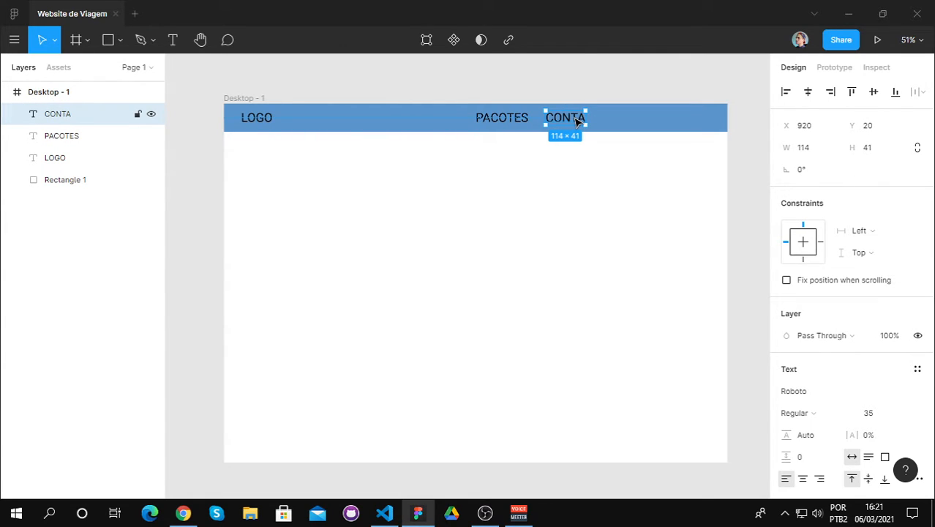
key("ctrl+v")
left_click_drag(578, 122, 634, 118)
type("PEDIDOS")
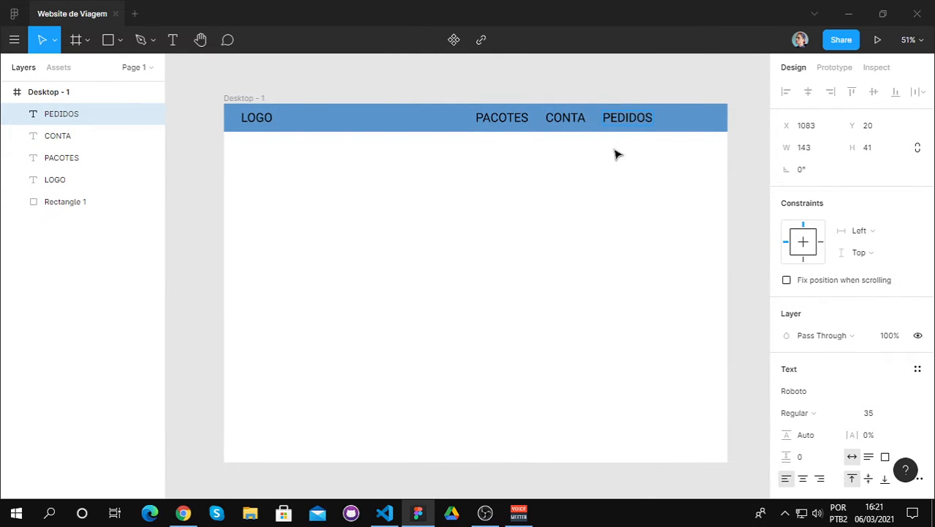
key("Escape")
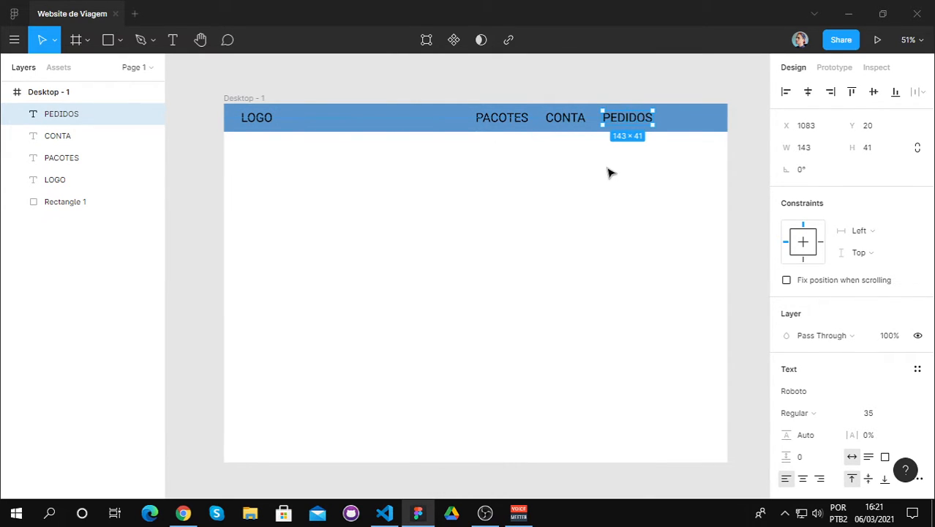
Step: Move the PACOTES, CONTA and PEDIDOS texts together to the right end of the header, keeping them at Y 20
left_click(513, 123)
left_click(569, 124, "shift")
left_click(621, 118, "shift")
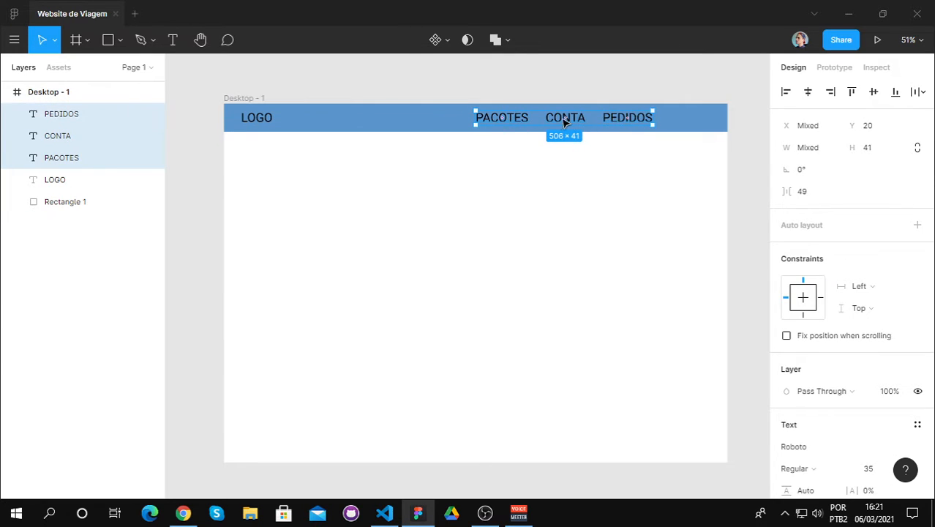
left_click_drag(561, 119, 618, 123)
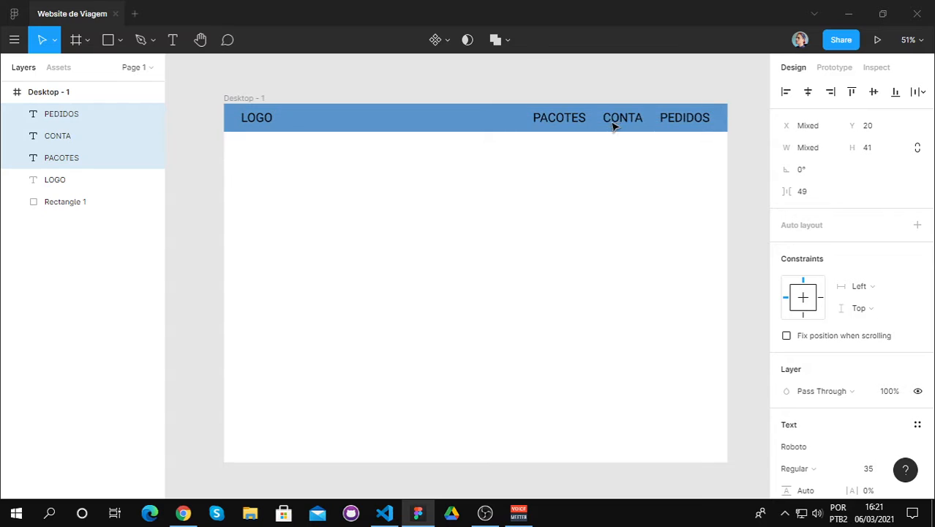
left_click(541, 170)
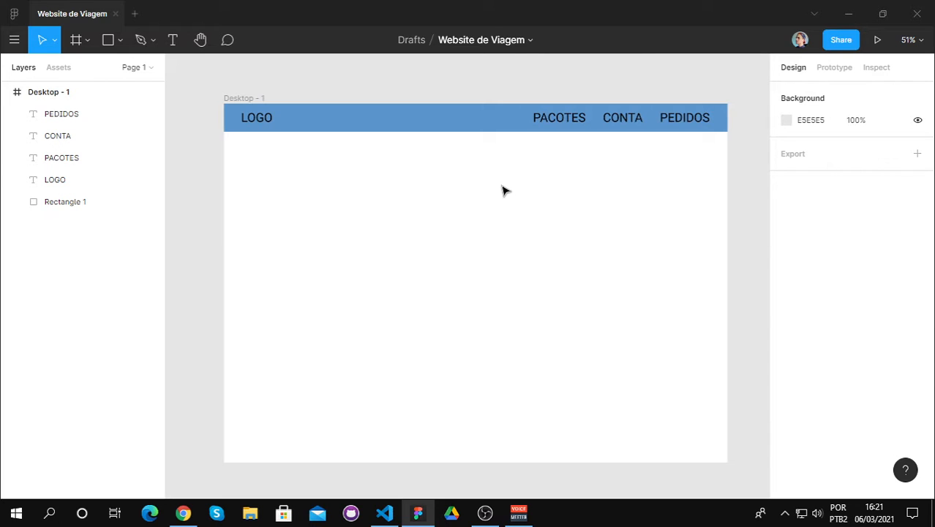
Step: Delete the header rectangle together with the LOGO, PACOTES, CONTA and PEDIDOS texts from the desktop frame
left_click(460, 126)
left_click(268, 118, "shift")
left_click(552, 122, "shift")
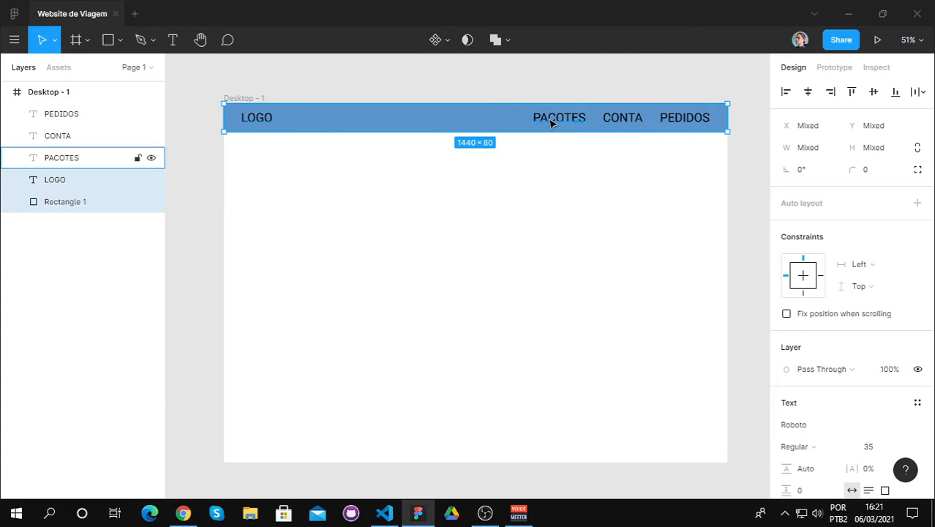
left_click(621, 126, "shift")
left_click(665, 125, "shift")
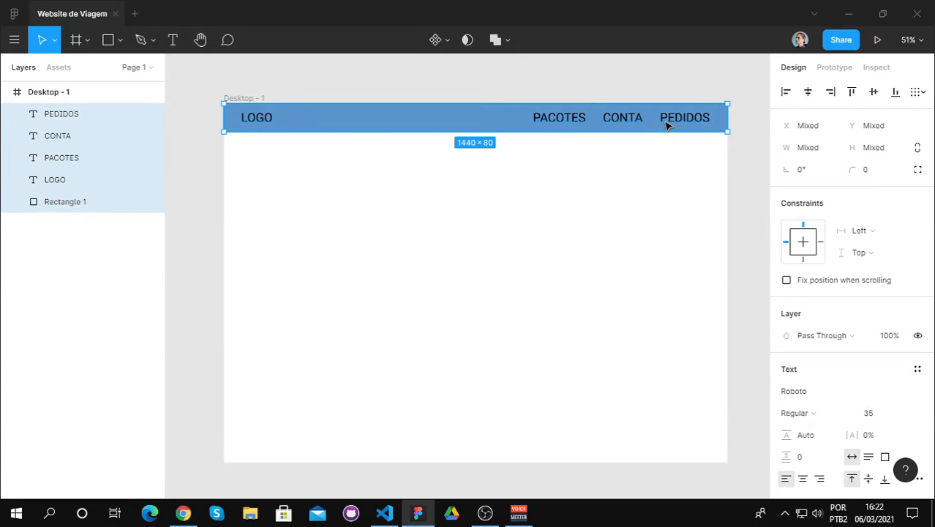
key("Delete")
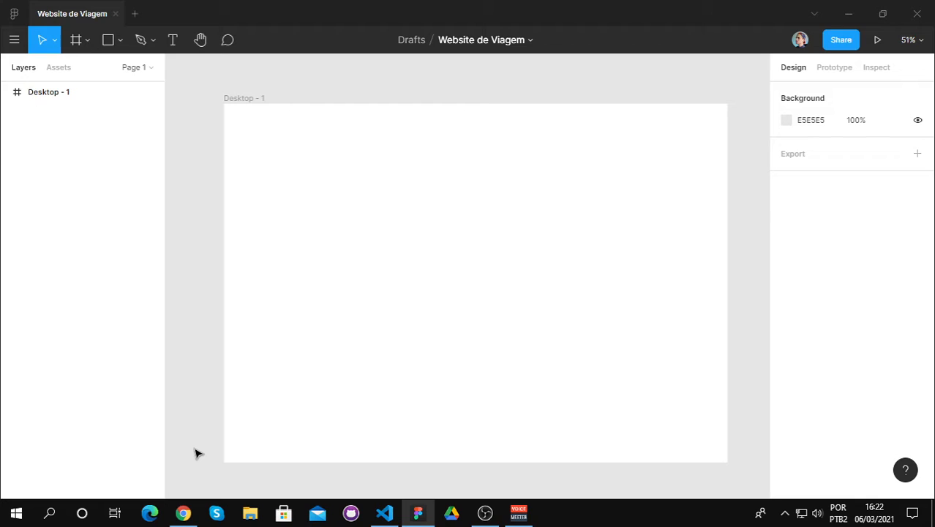
Step: Switch to Chrome, open pexels.com/pt-br/ in a new tab and close the Freedom Fashion tab
left_click(183, 512)
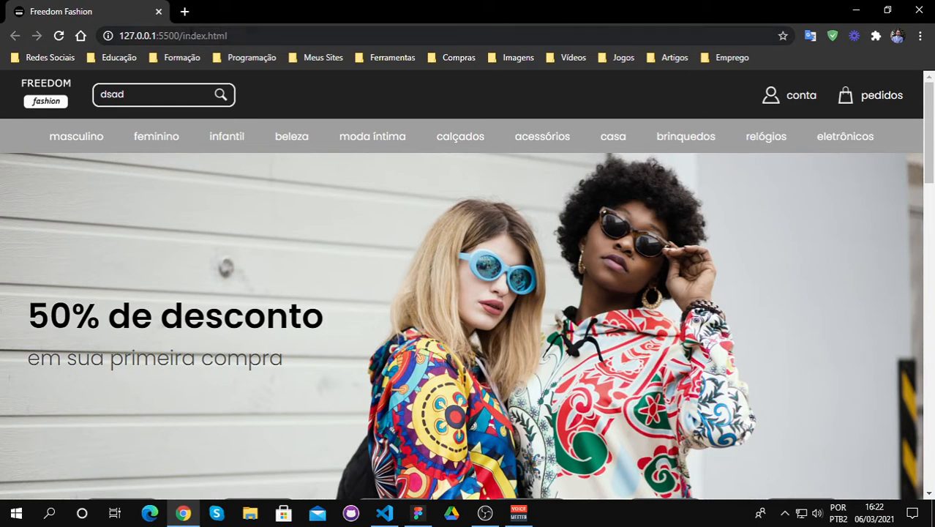
left_click(184, 12)
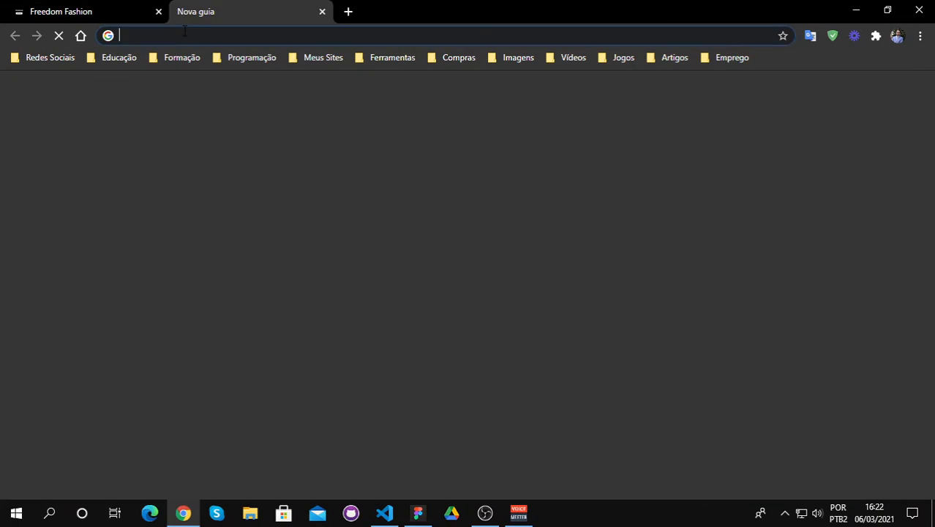
type("pe")
key("Return")
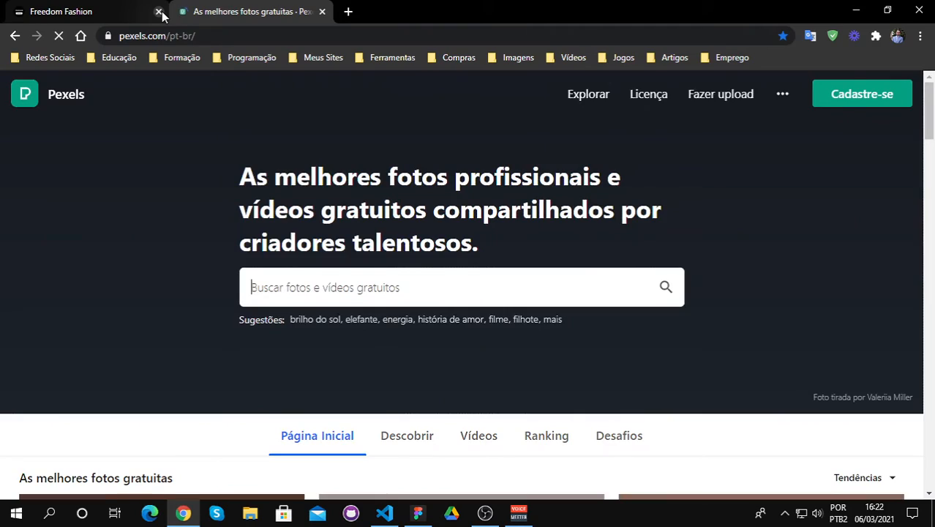
left_click(158, 11)
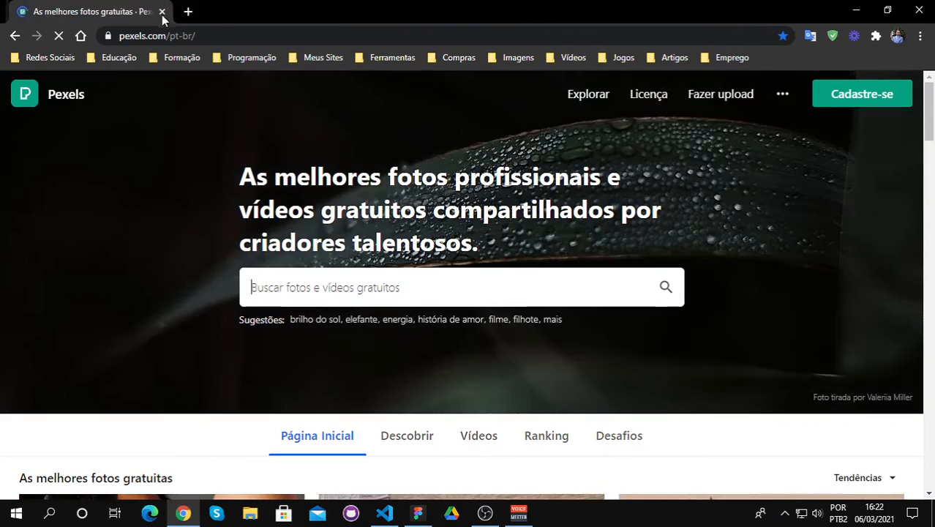
scroll(271, 124, "down", 2)
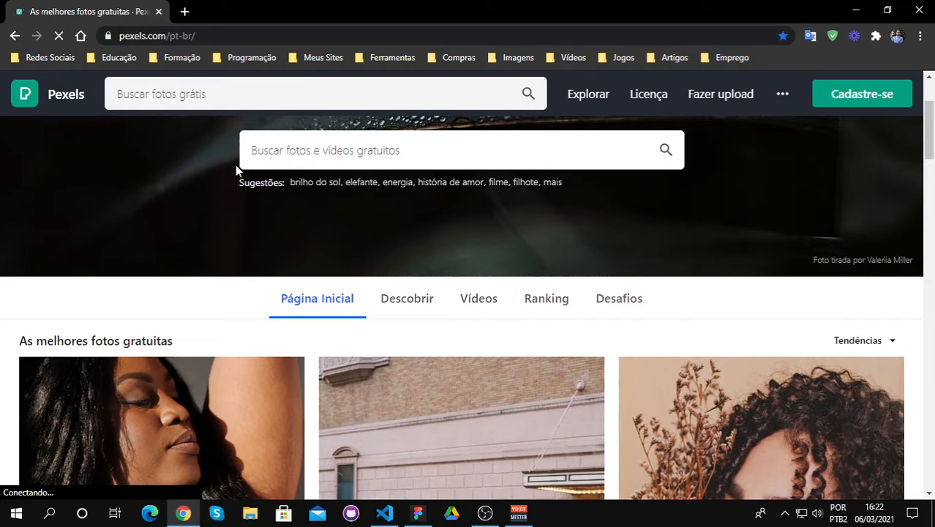
scroll(234, 169, "up", 2)
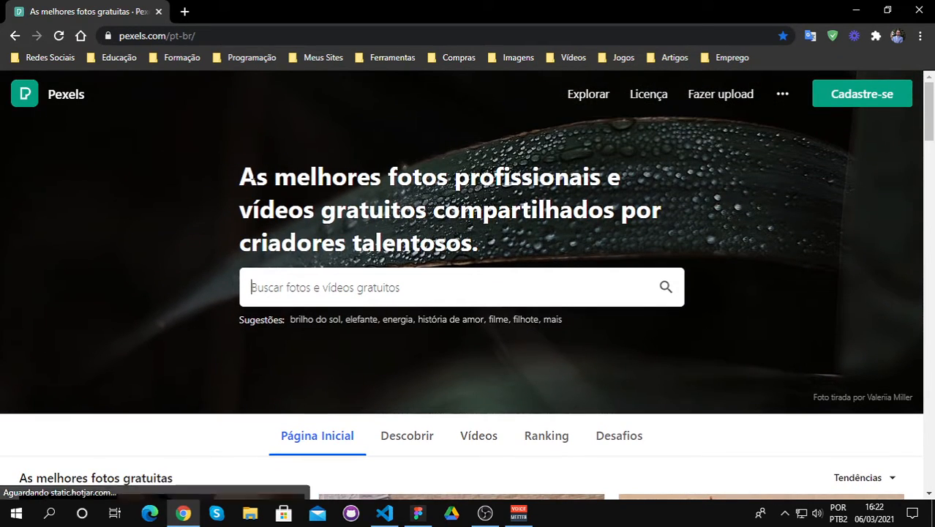
Step: Search Pexels for "landscape" photos
left_click(311, 291)
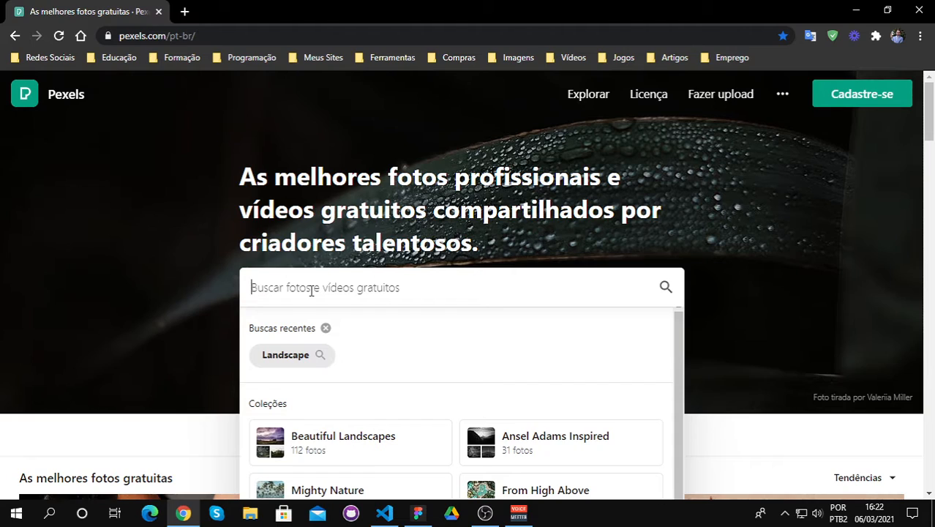
type("land")
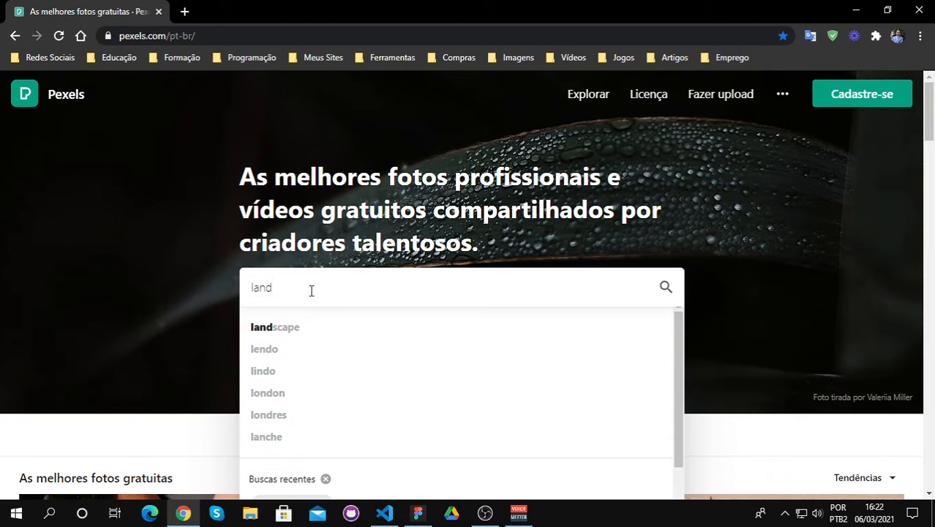
key("Down")
key("Return")
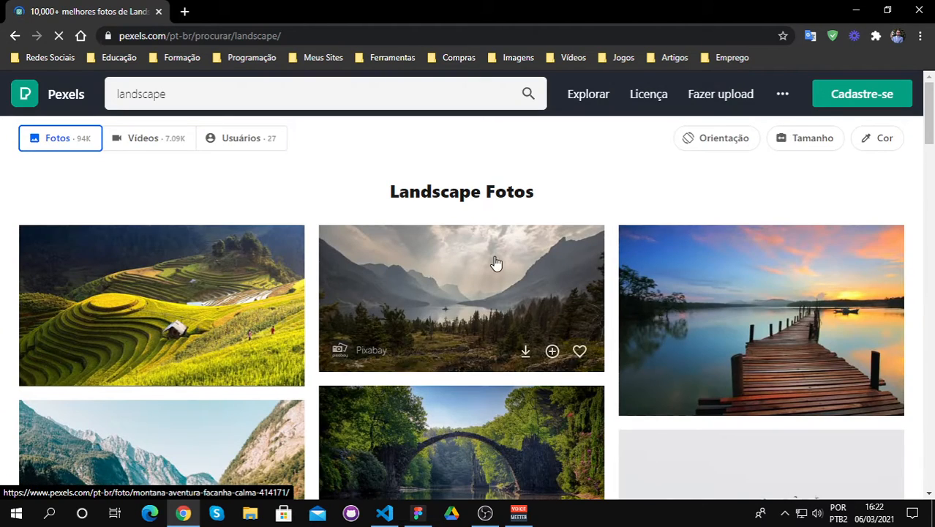
Step: Download the photo of the wooden pier at sunset in Original size (3000 x 1999) and close its preview and the download notice
scroll(638, 261, "down", 1)
scroll(734, 271, "up", 1)
left_click(731, 271)
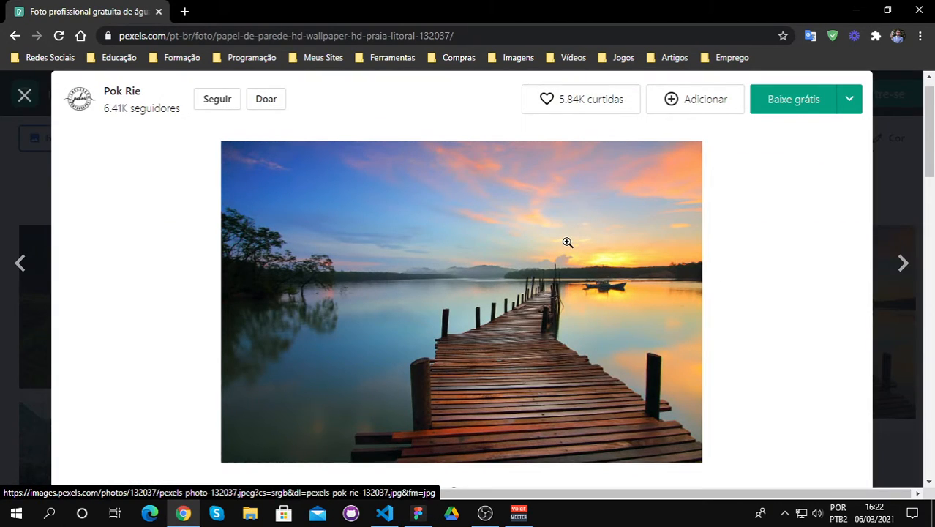
scroll(565, 242, "down", 2)
scroll(565, 242, "up", 2)
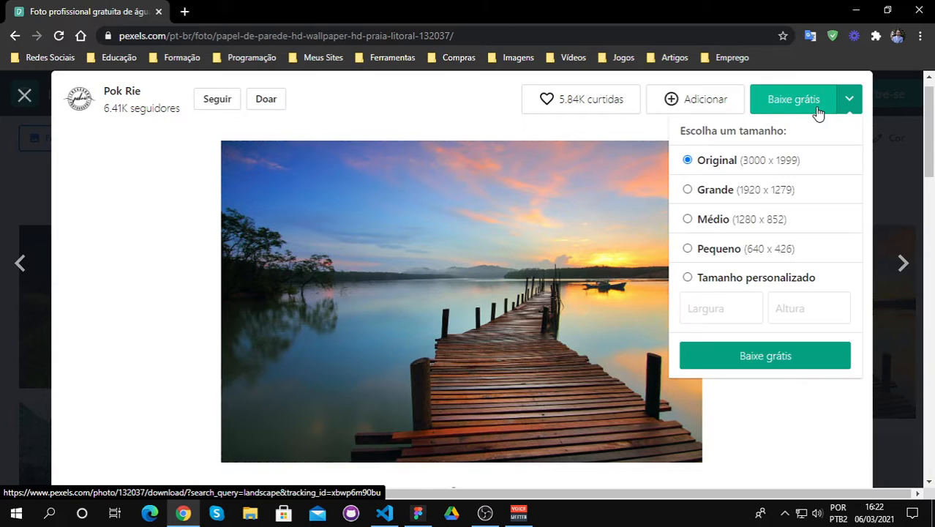
left_click(775, 111)
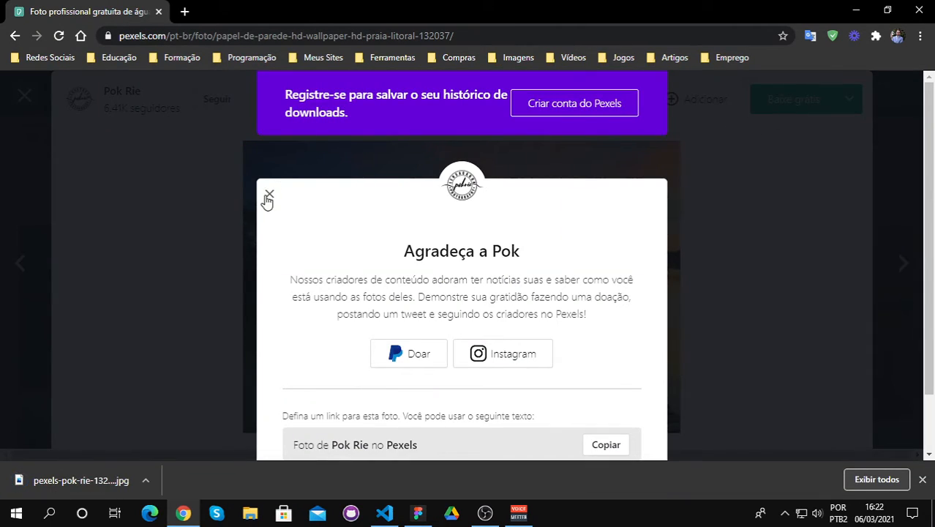
left_click(267, 194)
left_click(22, 96)
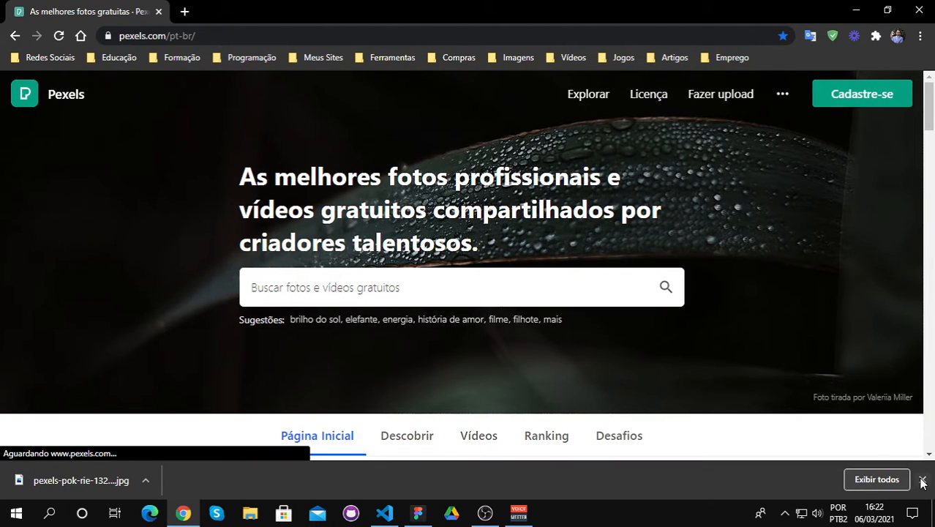
left_click(921, 480)
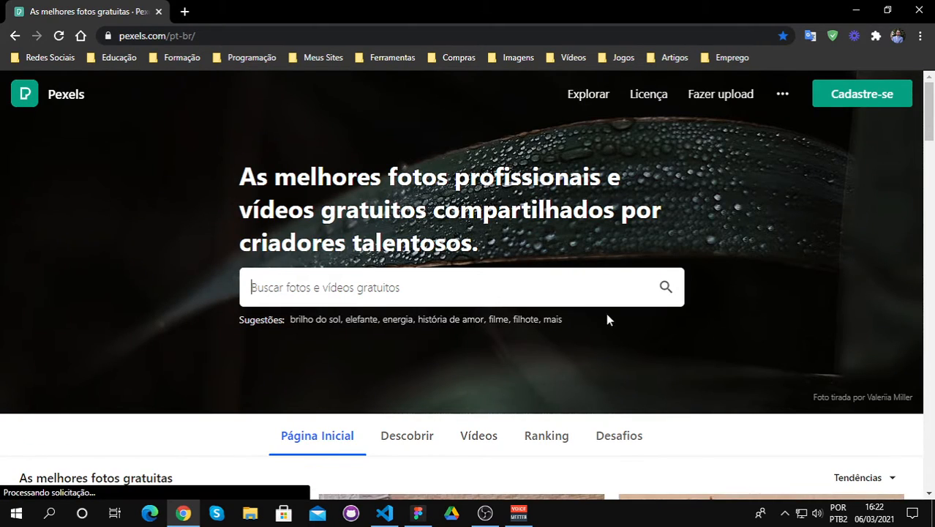
Step: Switch back to Figma and draw a 1440 × 1024 rectangle at X 0, Y 0 covering the whole desktop frame
key("alt+Tab")
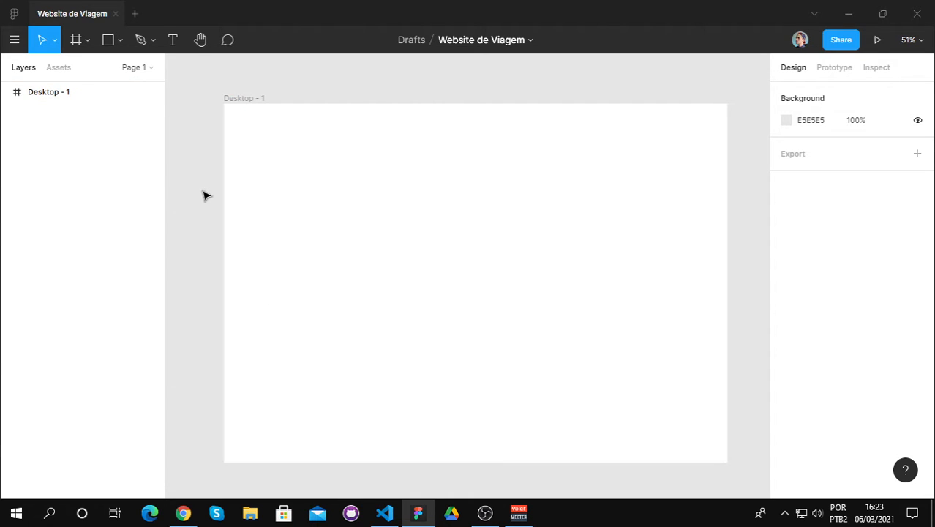
left_click(115, 42)
left_click(119, 44)
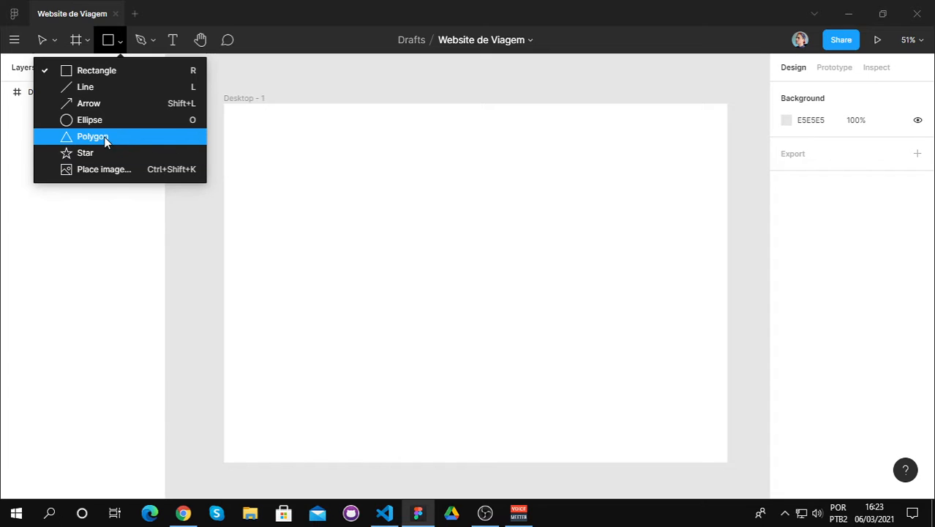
left_click(98, 71)
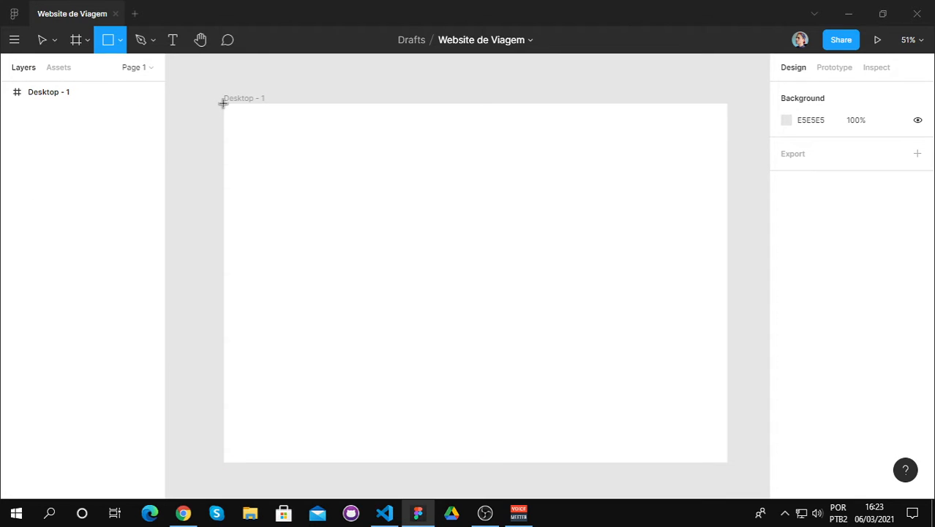
left_click_drag(223, 102, 726, 462)
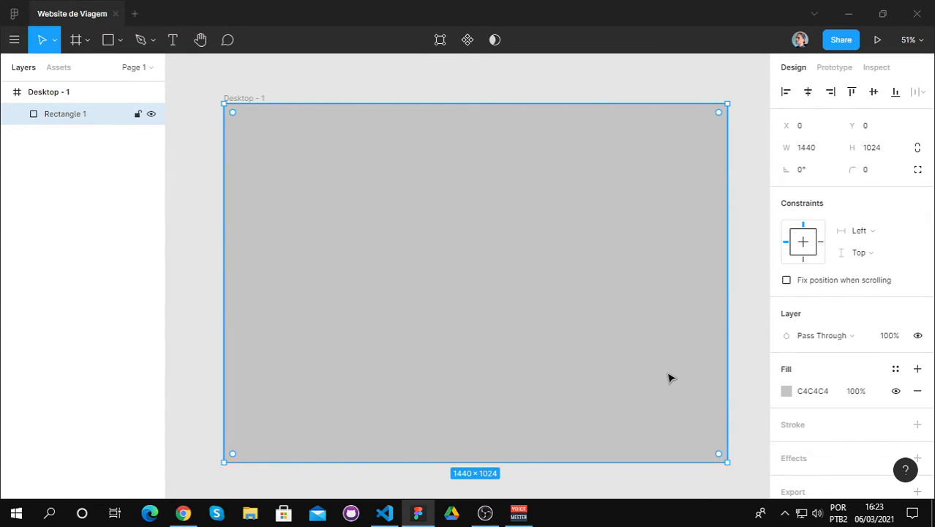
Step: Switch the full-frame rectangle's fill to Image and choose pexels-pok-rie-132037 from the Downloads folder
left_click(786, 393)
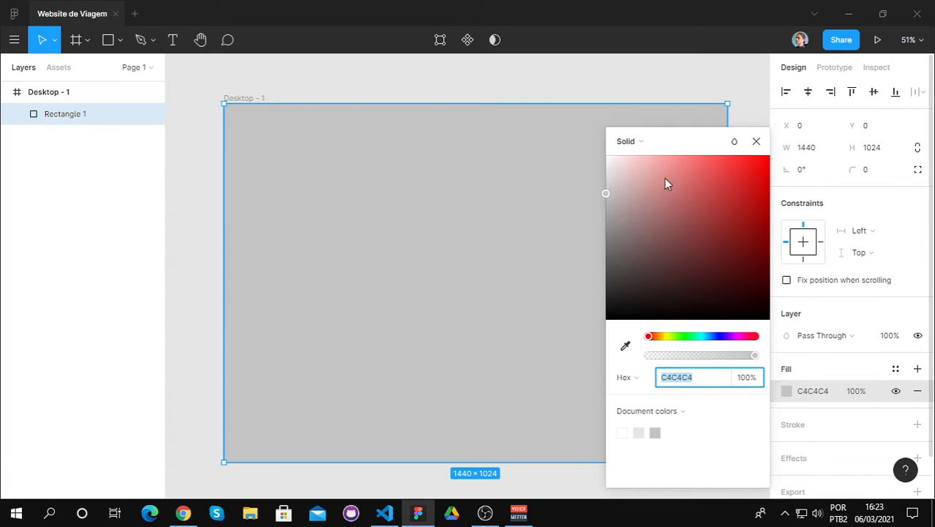
left_click(668, 141)
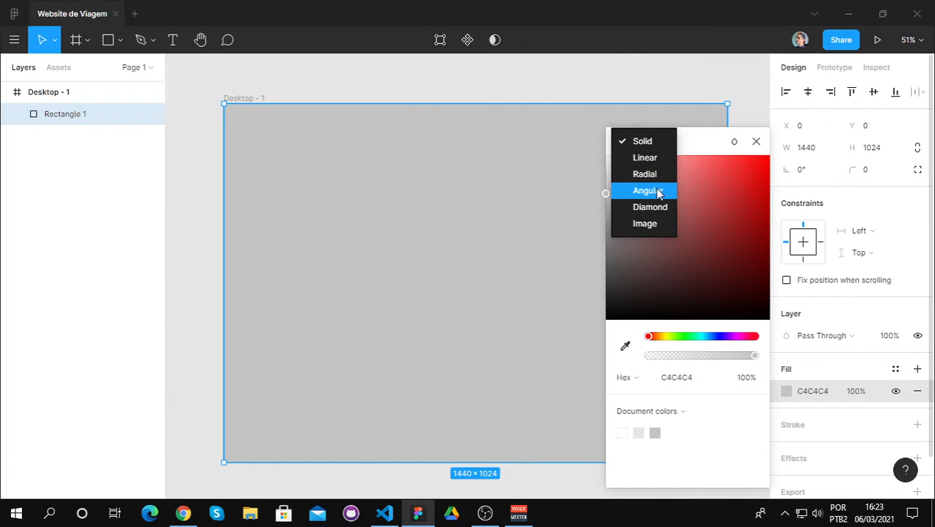
left_click(655, 226)
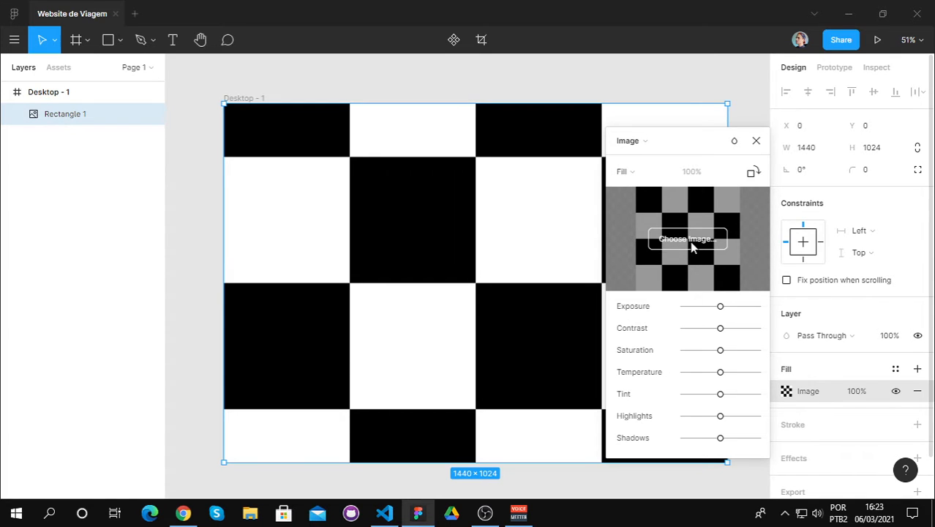
left_click(693, 247)
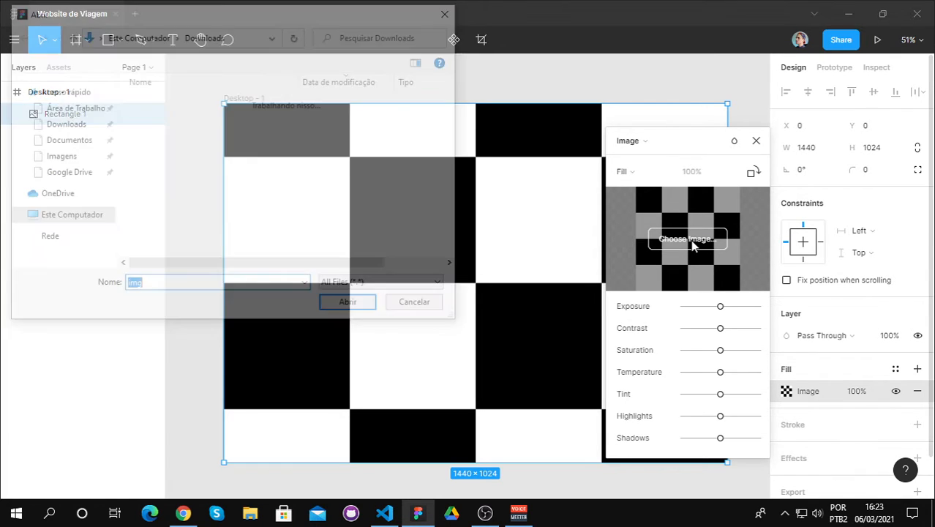
left_click(194, 121)
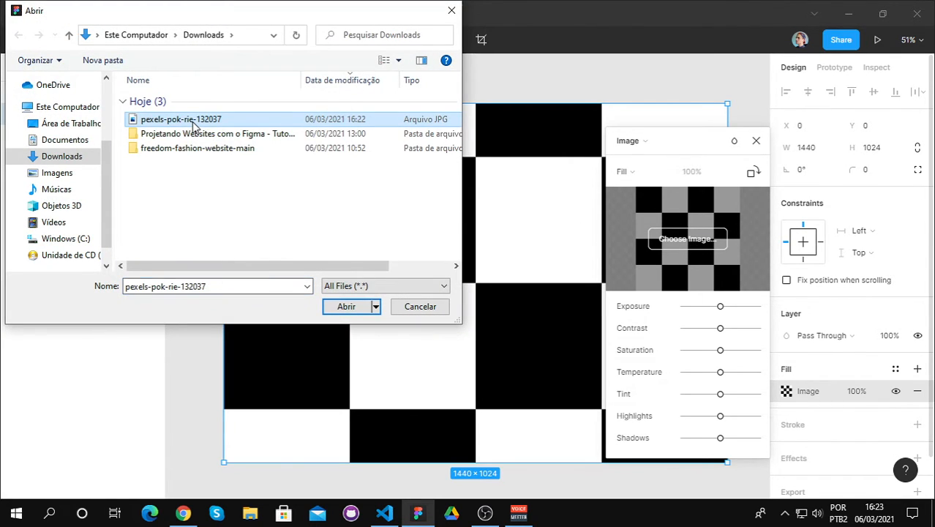
left_click(194, 121)
double_click(275, 124)
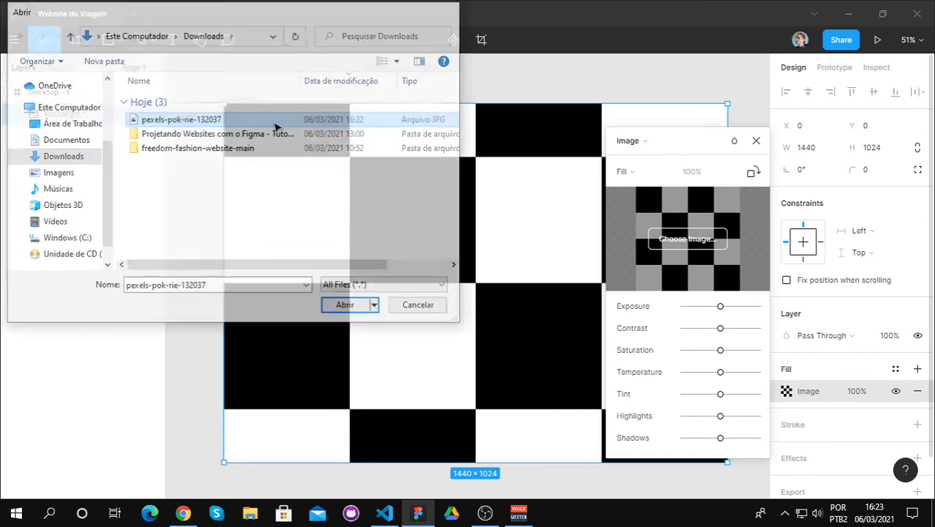
double_click(241, 122)
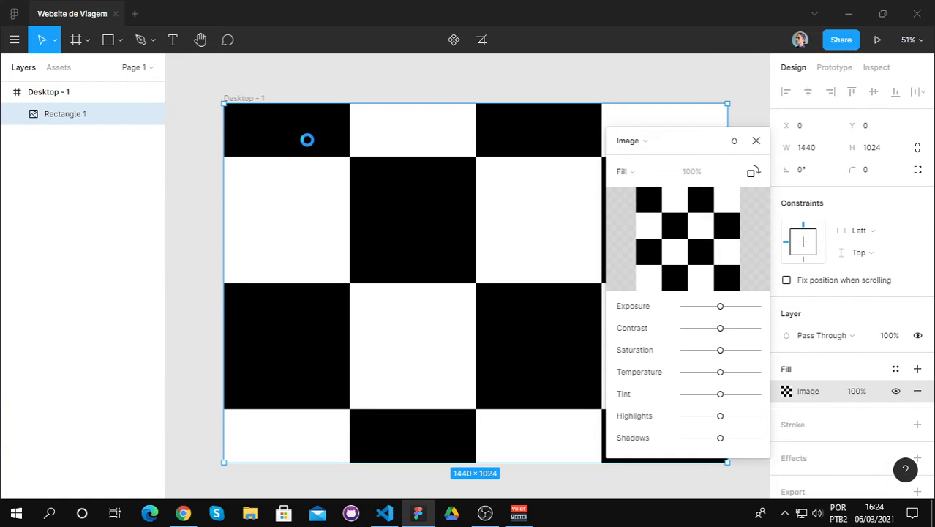
scroll(306, 140, "down", 2)
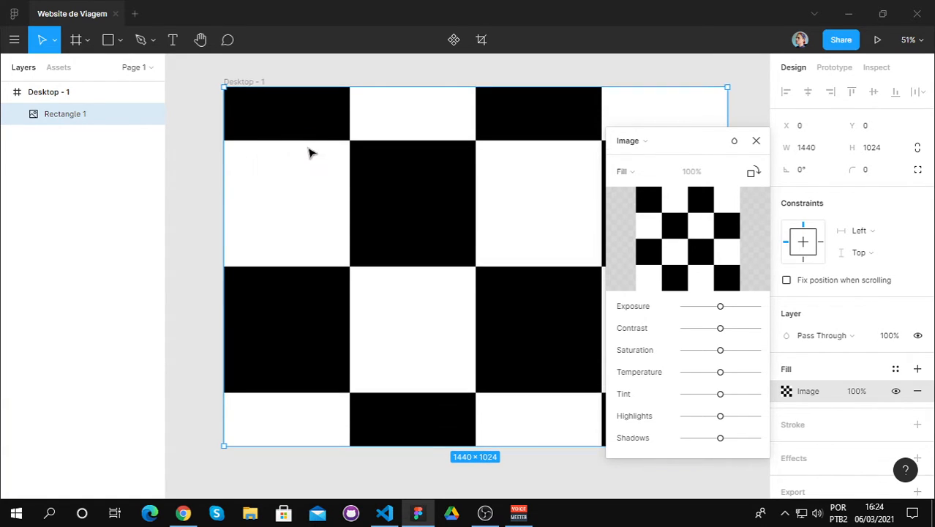
scroll(309, 153, "up", 2)
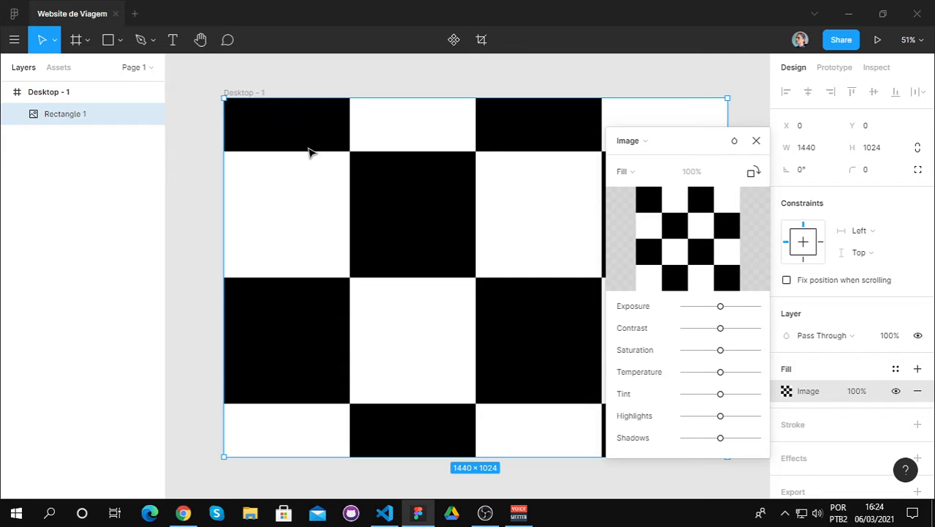
left_click(756, 140)
Step: Choose pexels-pok-rie-132037 once more as the background rectangle's image fill and deselect the rectangle
scroll(758, 263, "down", 3)
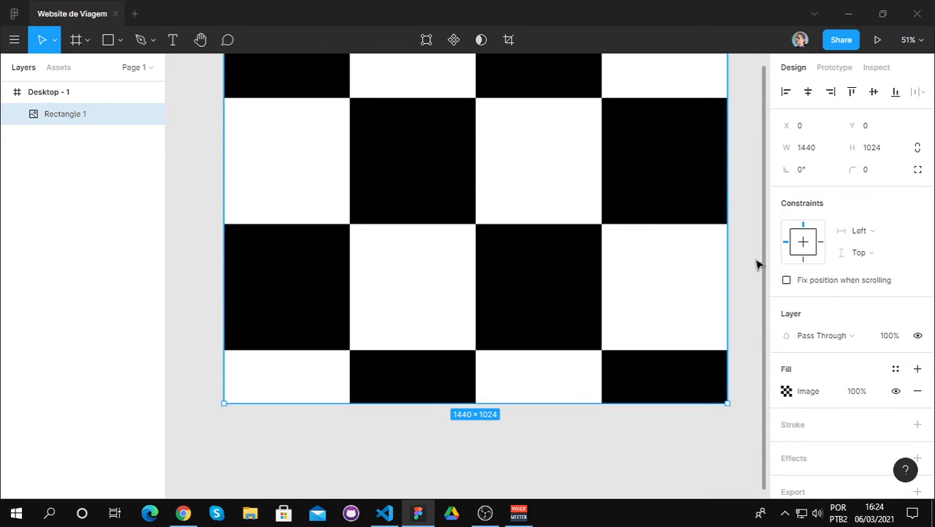
scroll(757, 263, "up", 1)
left_click(786, 390)
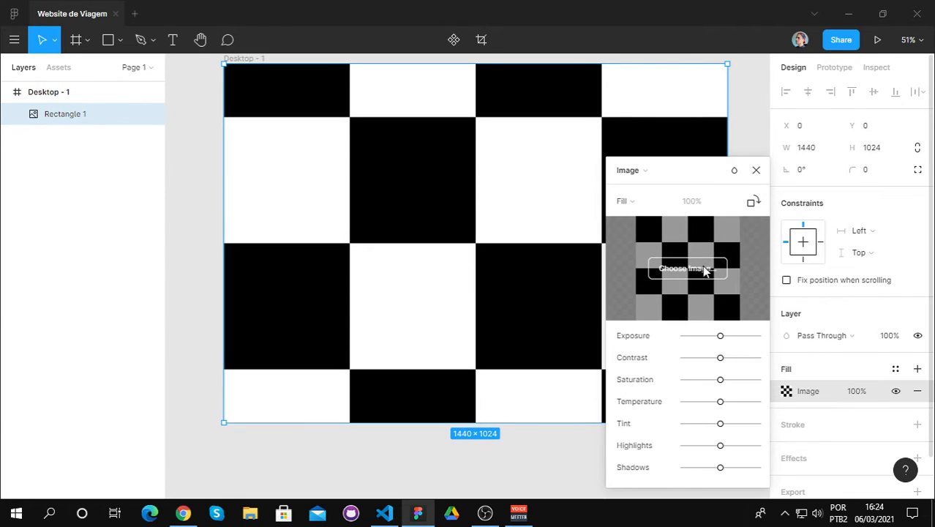
left_click(704, 271)
double_click(236, 122)
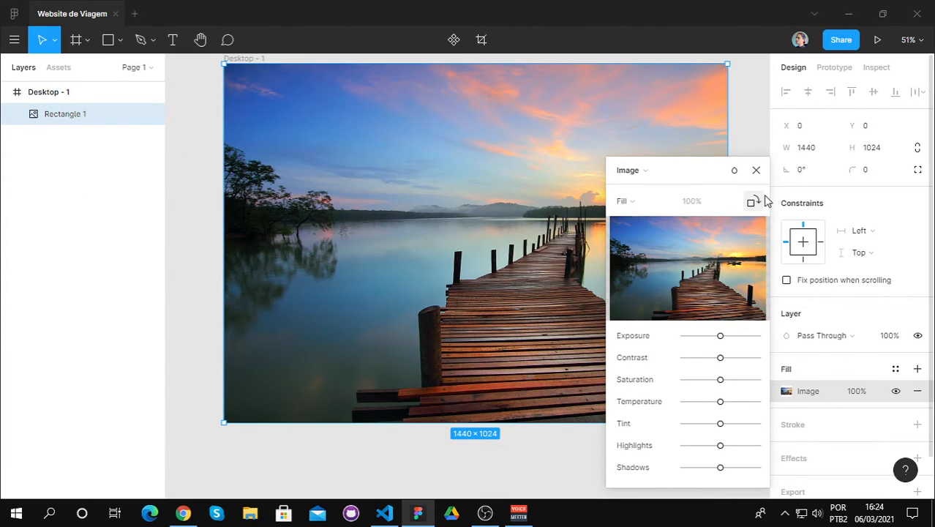
left_click(755, 170)
scroll(740, 196, "up", 1)
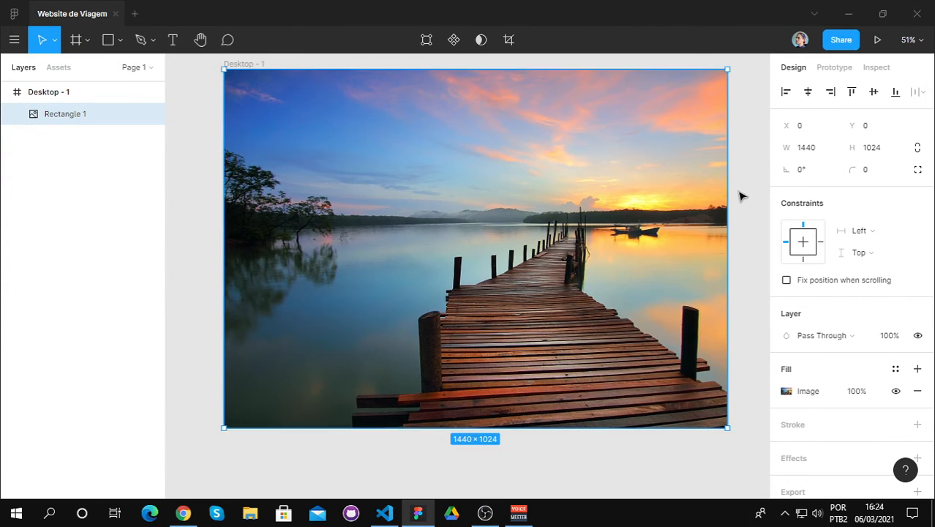
scroll(741, 201, "up", 2)
scroll(743, 219, "up", 1)
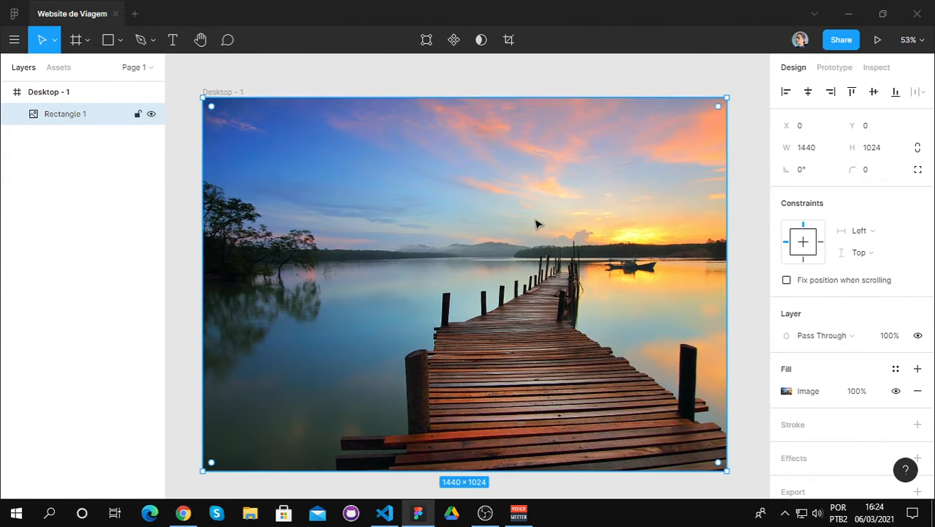
scroll(419, 223, "up", 1)
scroll(561, 227, "down", 1)
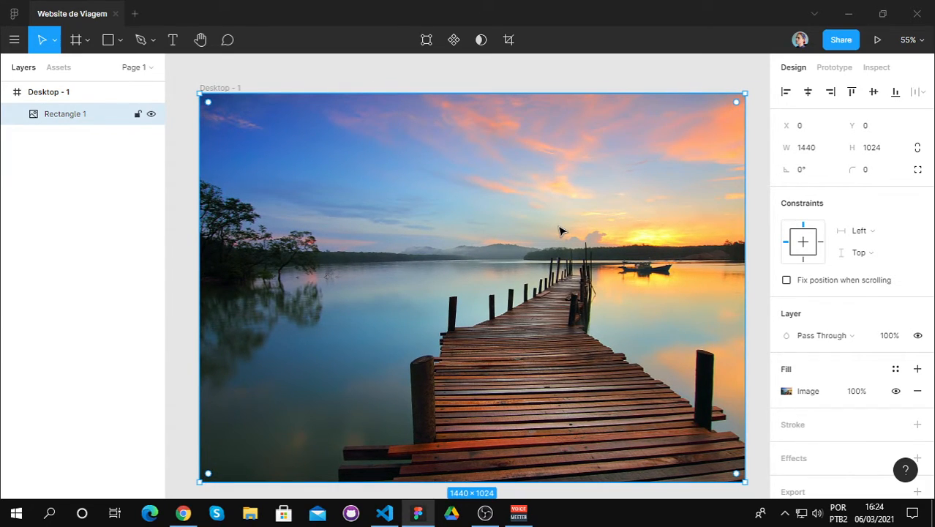
left_click(635, 83)
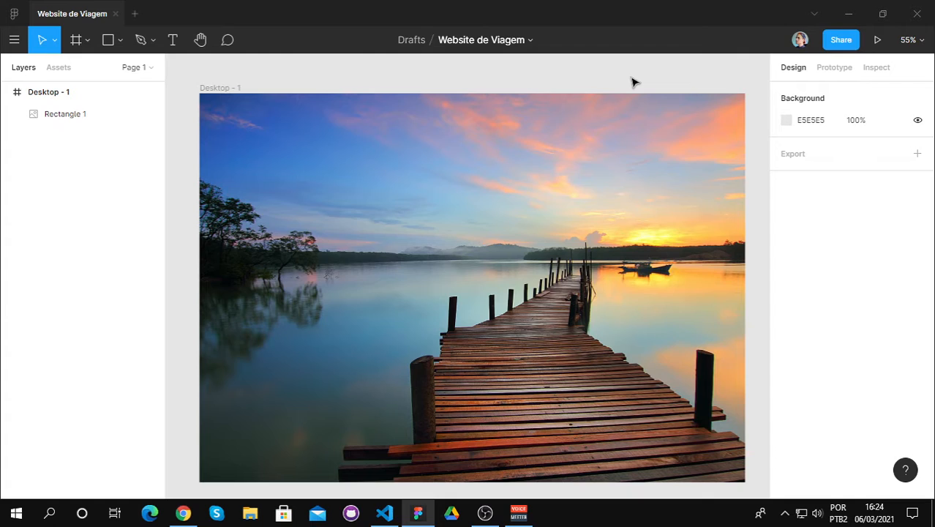
scroll(634, 82, "down", 1)
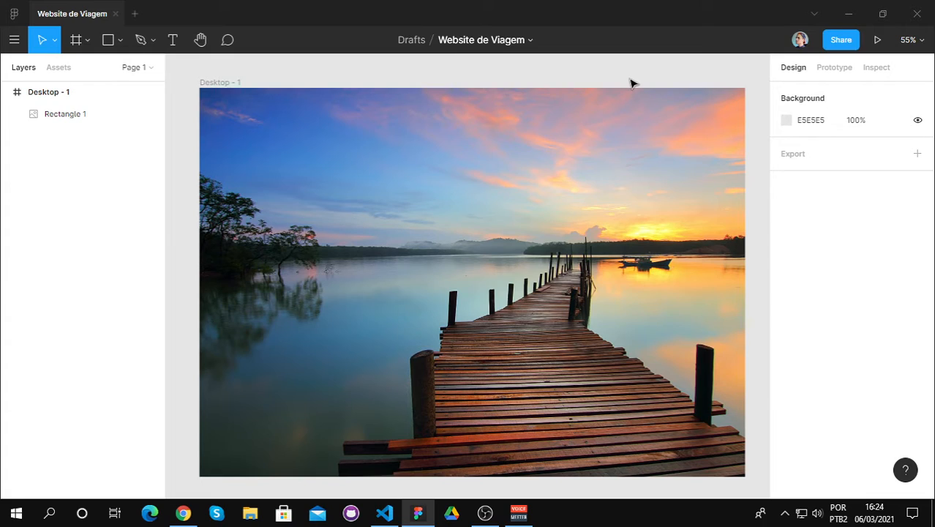
left_click(173, 43)
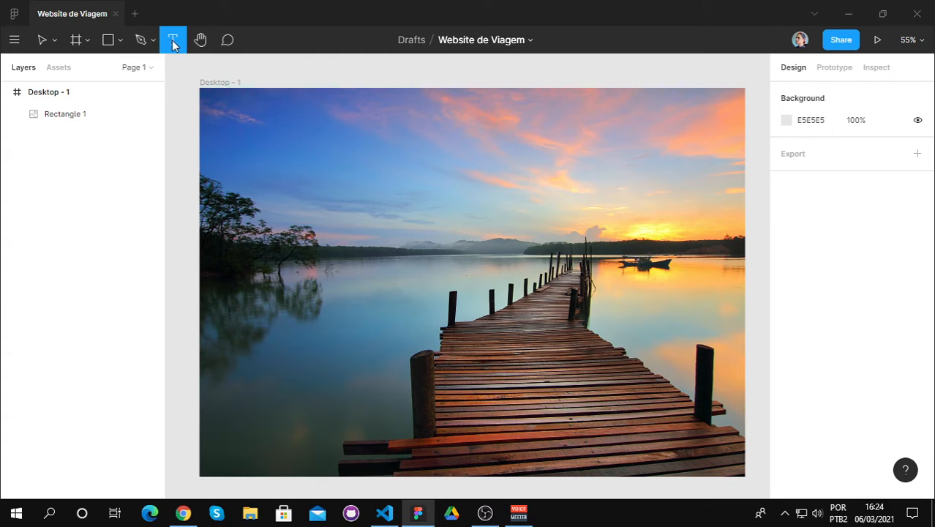
left_click(237, 108)
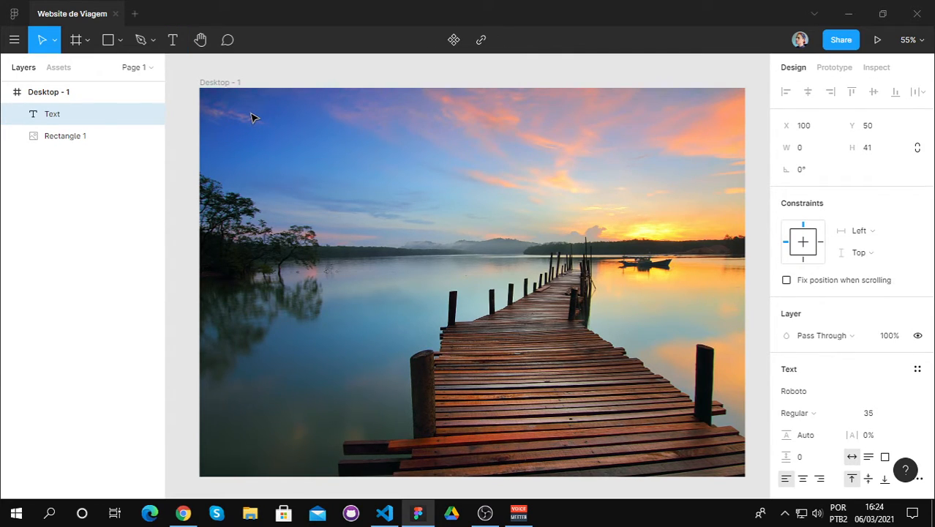
type("lo")
key("BackSpace")
left_click(69, 135)
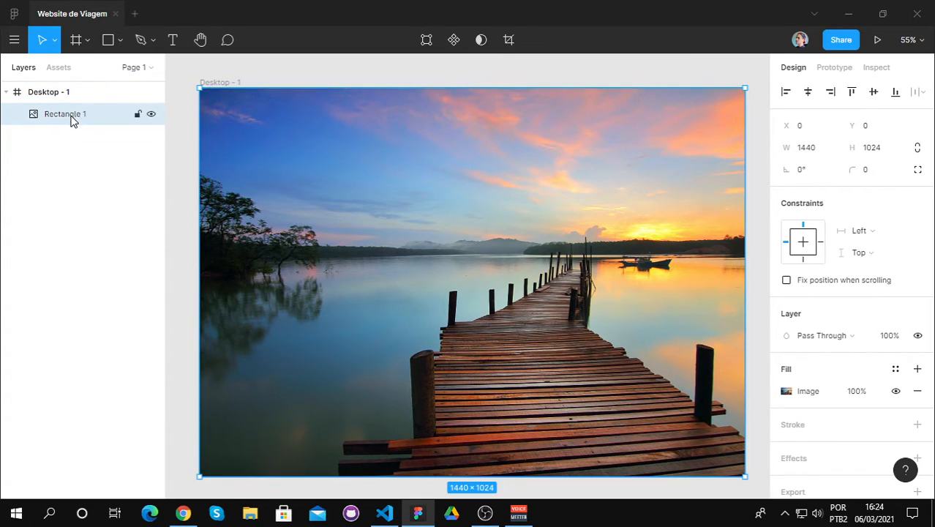
left_click(185, 133)
Step: Draw a small rectangle of about 80 × 34 over the sky near the frame's upper-left corner, at about X 89, Y 40
left_click(120, 41)
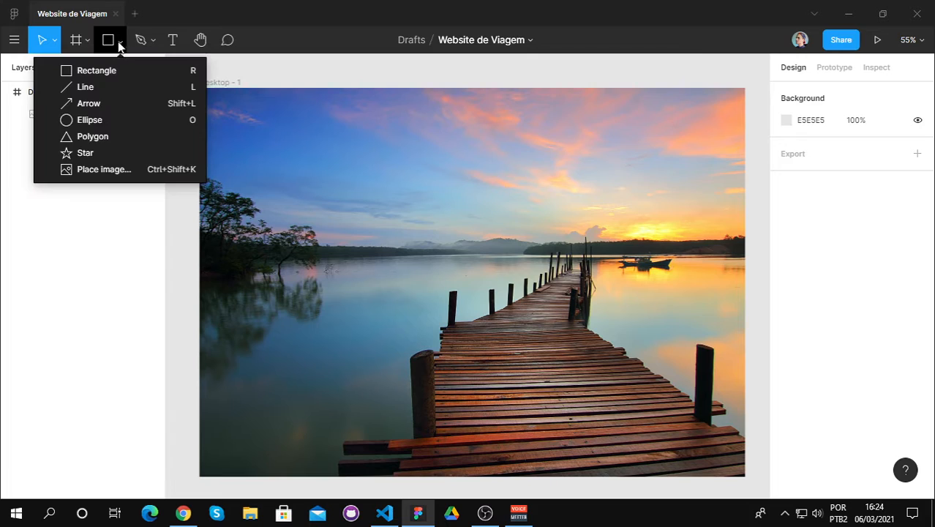
left_click(89, 69)
left_click_drag(235, 103, 263, 115)
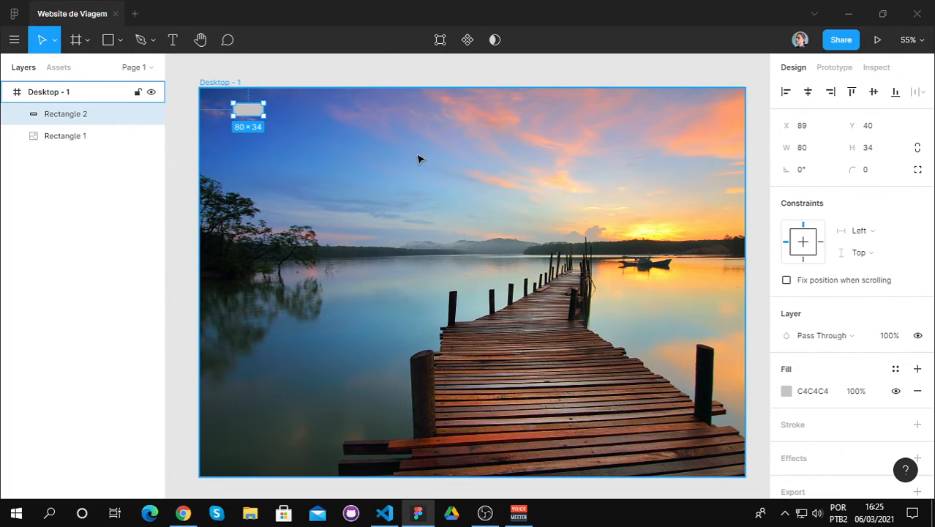
key("Escape")
left_click(249, 111)
key("Escape")
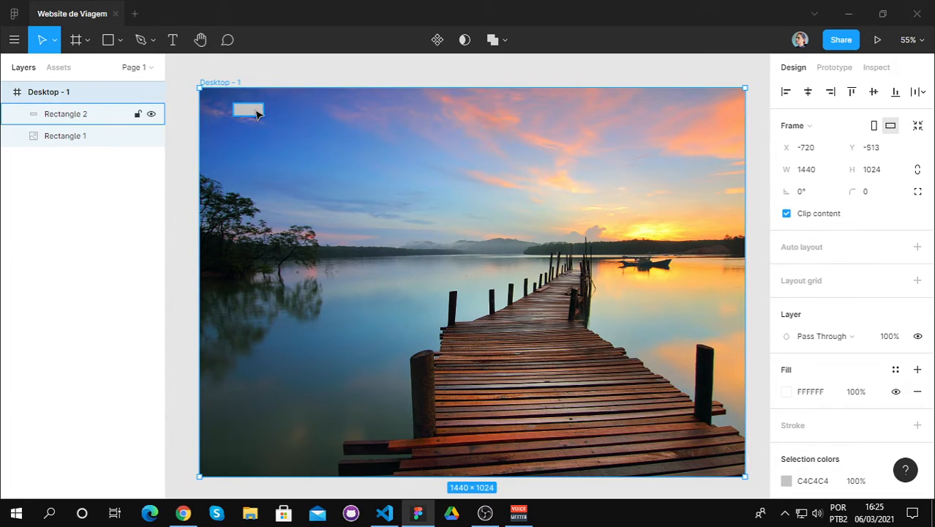
scroll(256, 112, "up", 5)
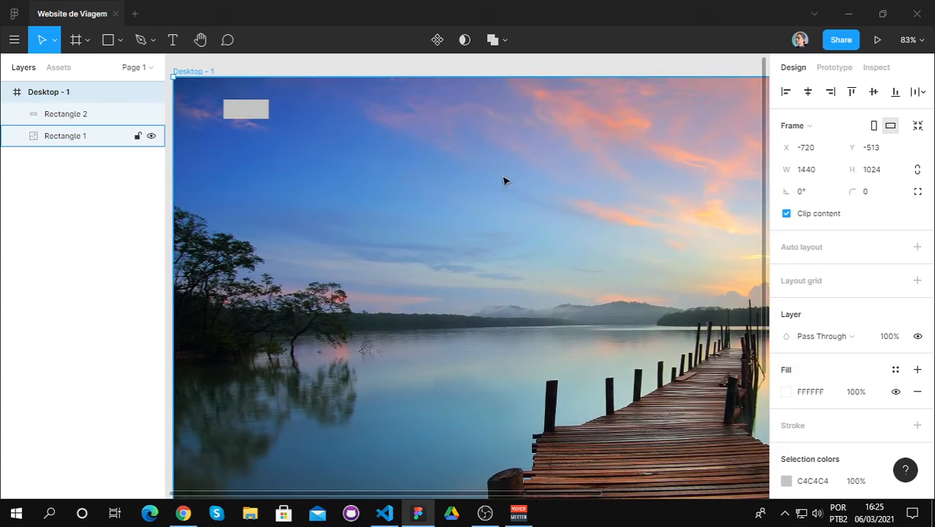
Step: Set the corner radius of the Desktop - 1 frame to 10
left_click(881, 198)
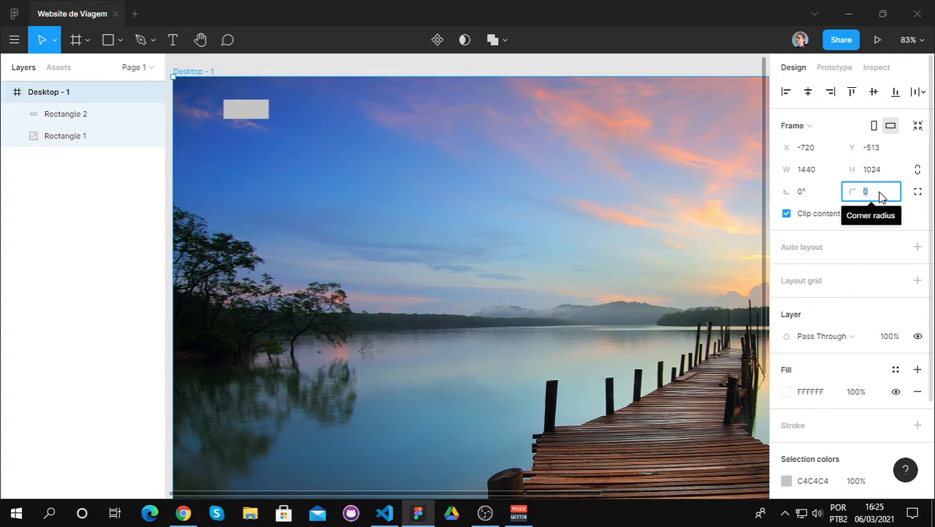
type("10")
key("Return")
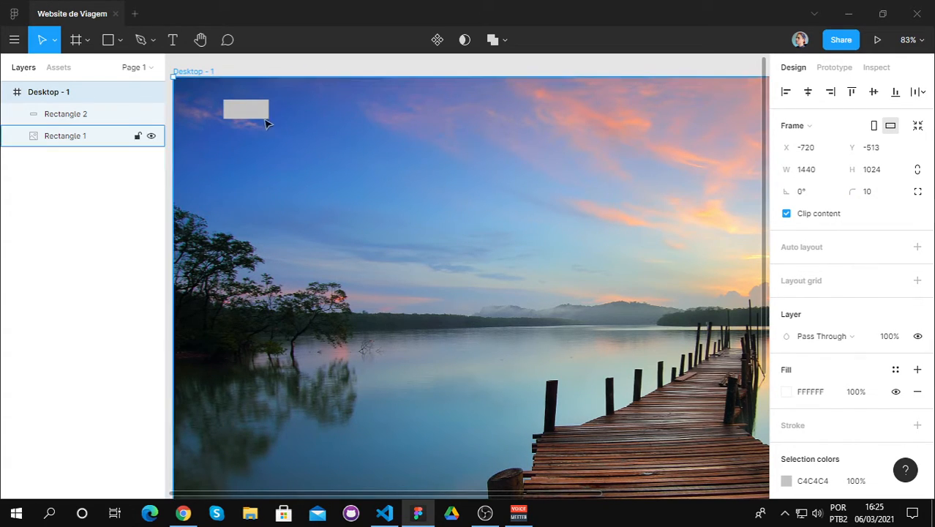
Step: Set the small rectangle's corner radius to 10 and deselect it
left_click(247, 109)
left_click(872, 176)
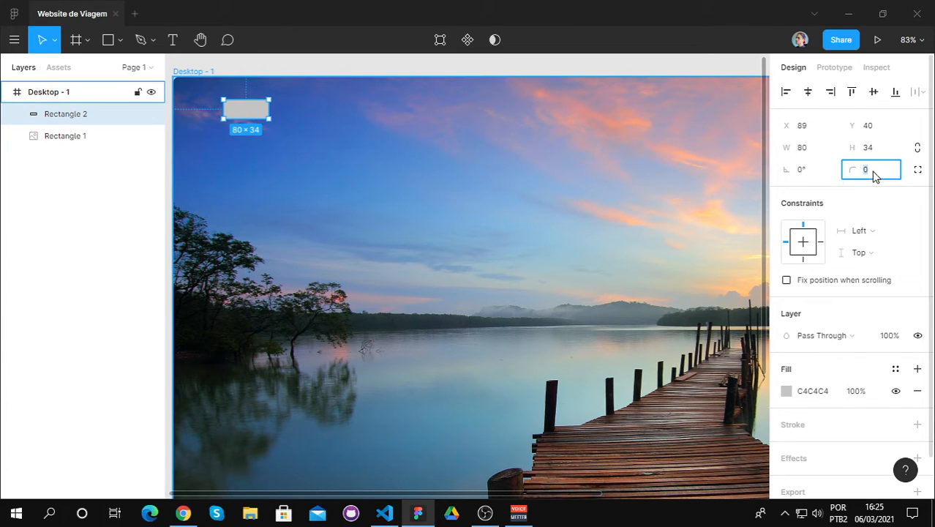
type("10")
key("Return")
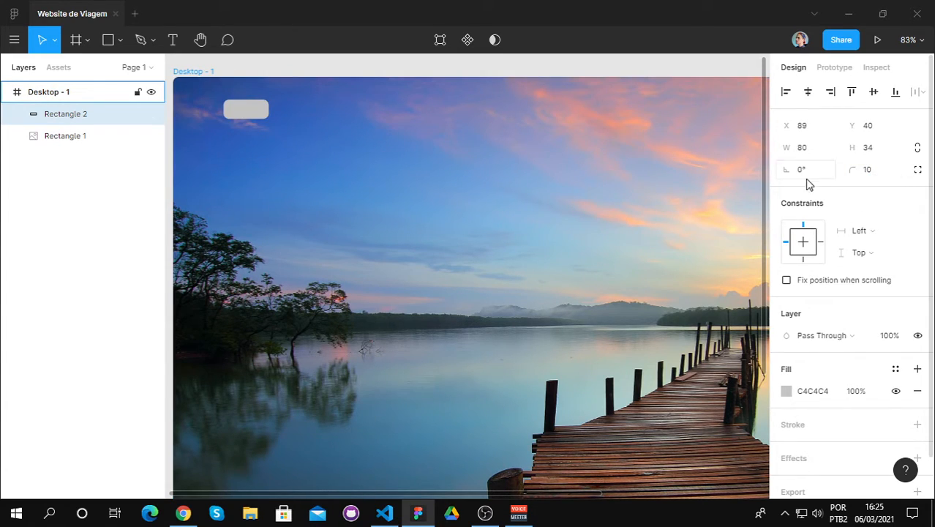
left_click(334, 71)
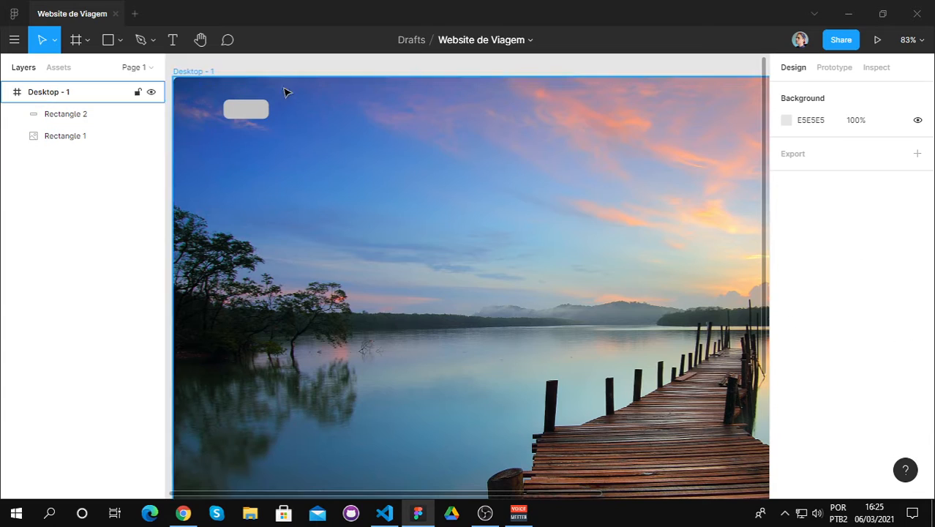
Step: Set the small rectangle's corner radius to 50 to give it a pill shape
left_click(255, 117)
left_click(884, 175)
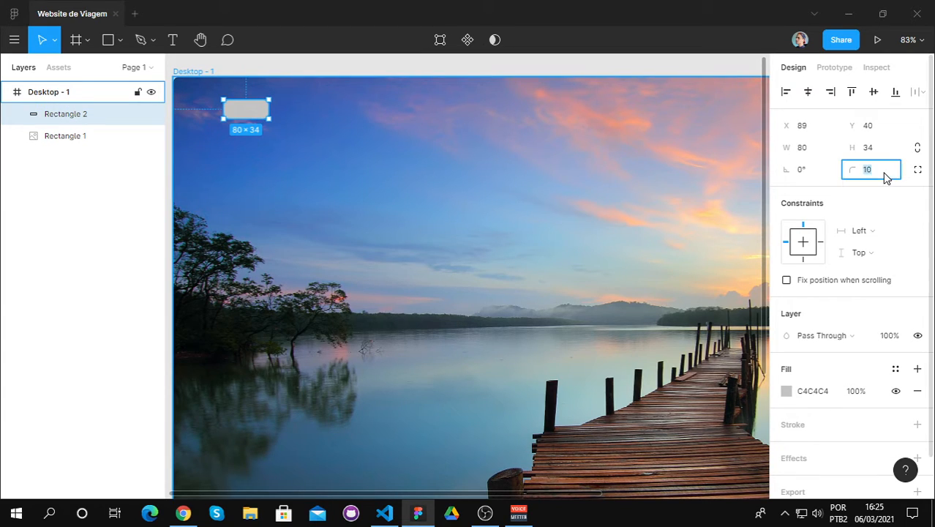
type("50")
key("Return")
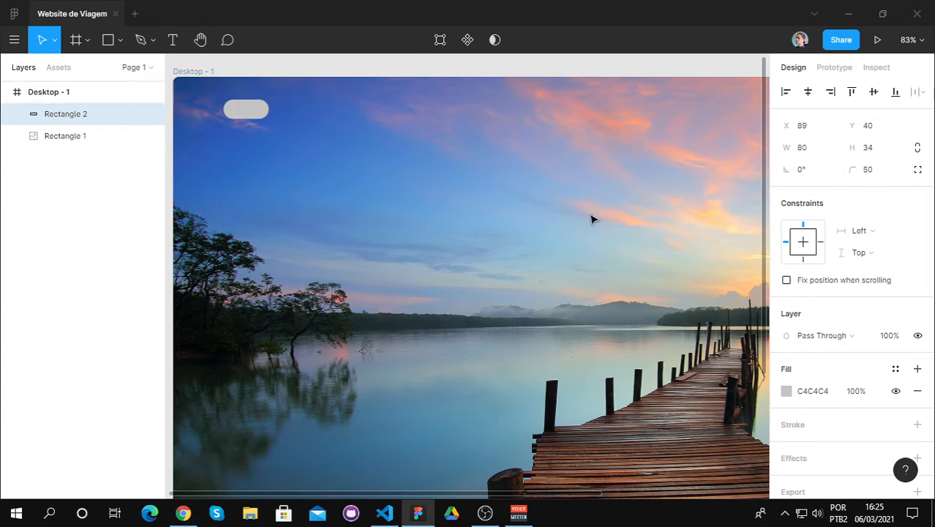
Step: Widen the small pill-shaped rectangle and set its width to 100
left_click_drag(272, 109, 283, 109)
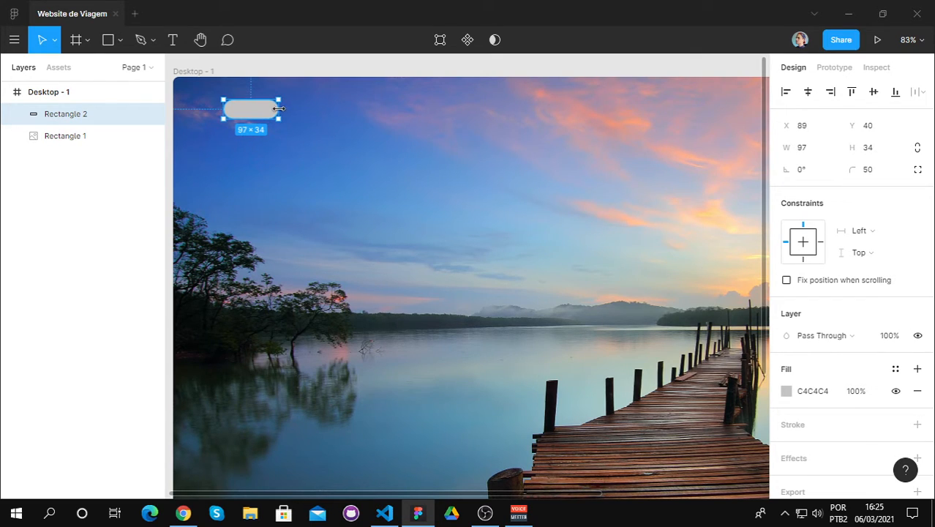
left_click(820, 150)
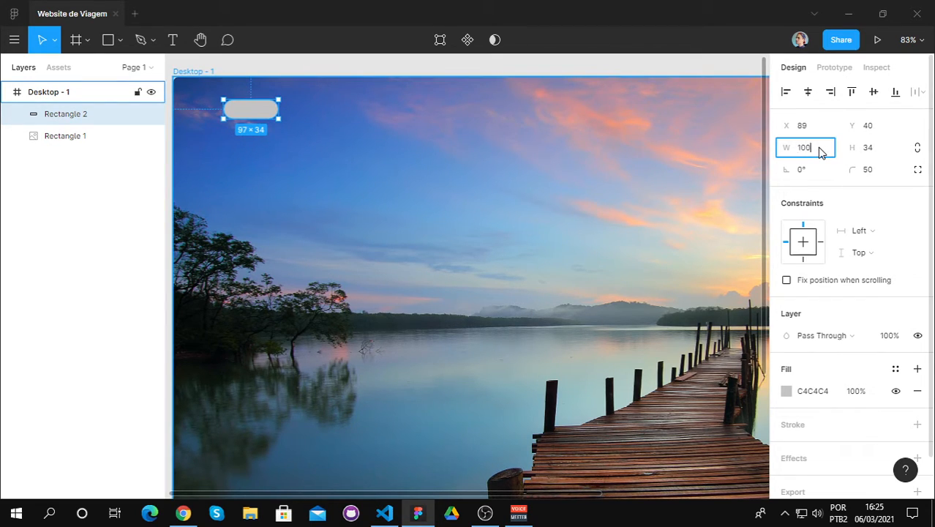
key("Return")
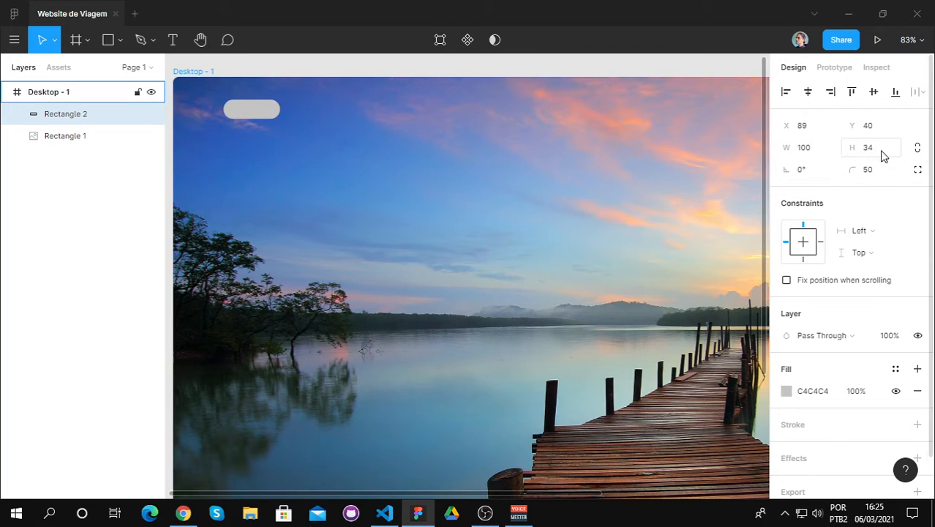
Step: Set the pill-shaped rectangle's width to 80 and its height to 35
left_click(816, 150)
key("BackSpace")
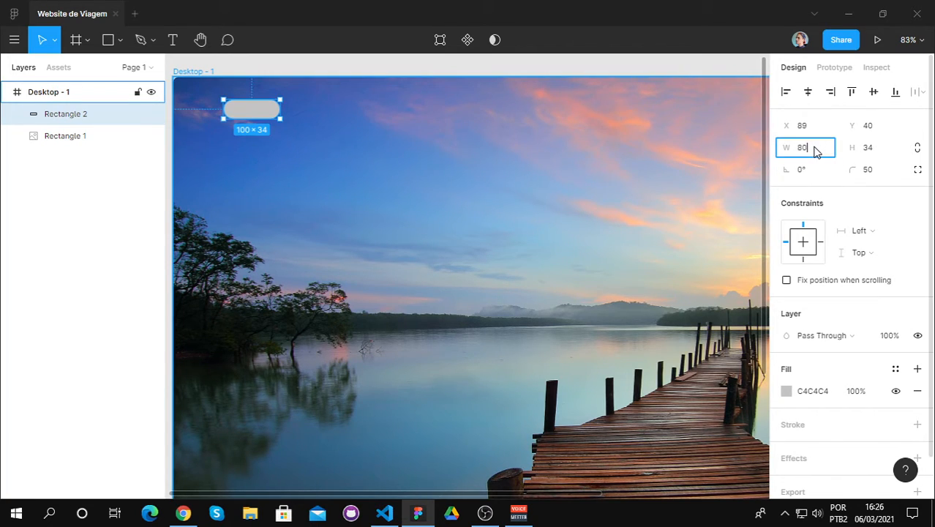
key("Return")
left_click(883, 152)
key("BackSpace")
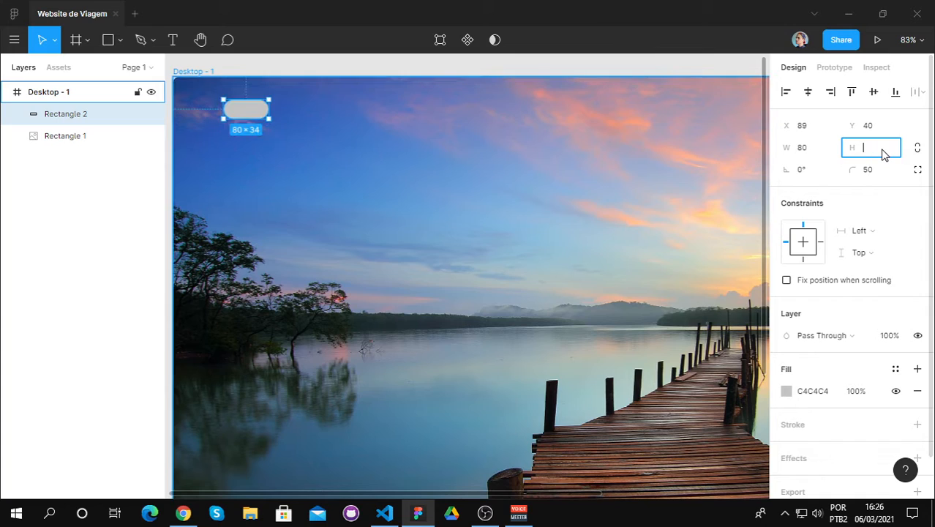
type("35")
key("Return")
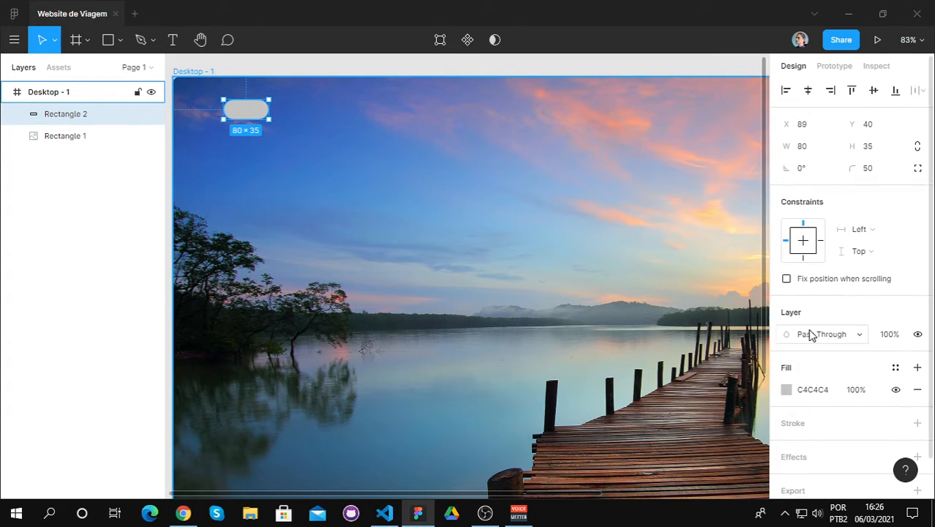
Step: Add a stroke to the pill-shaped rectangle with color FBFBFB and a thickness of 3
scroll(786, 340, "down", 1)
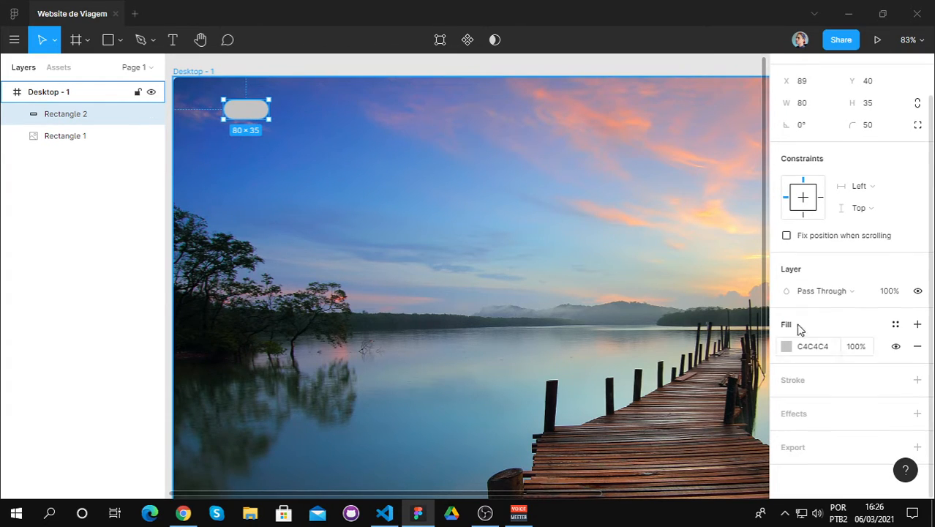
left_click(810, 388)
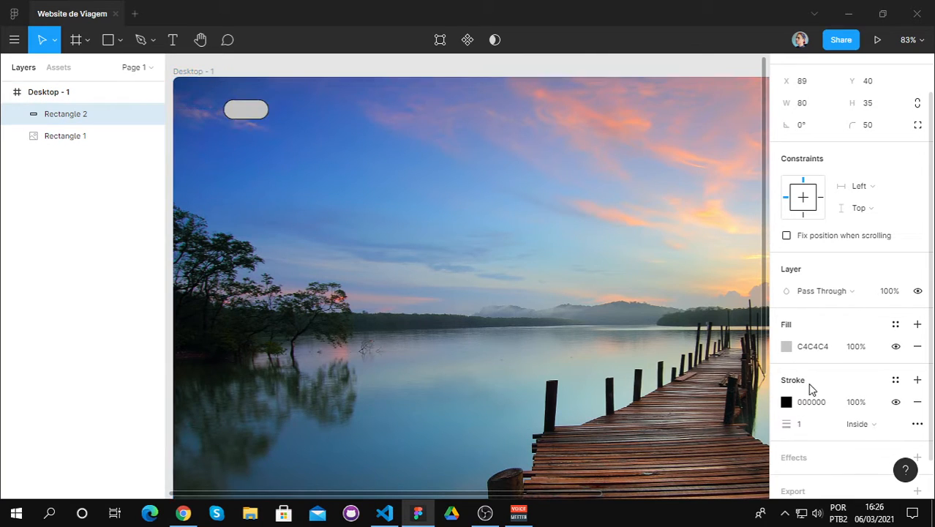
left_click(818, 426)
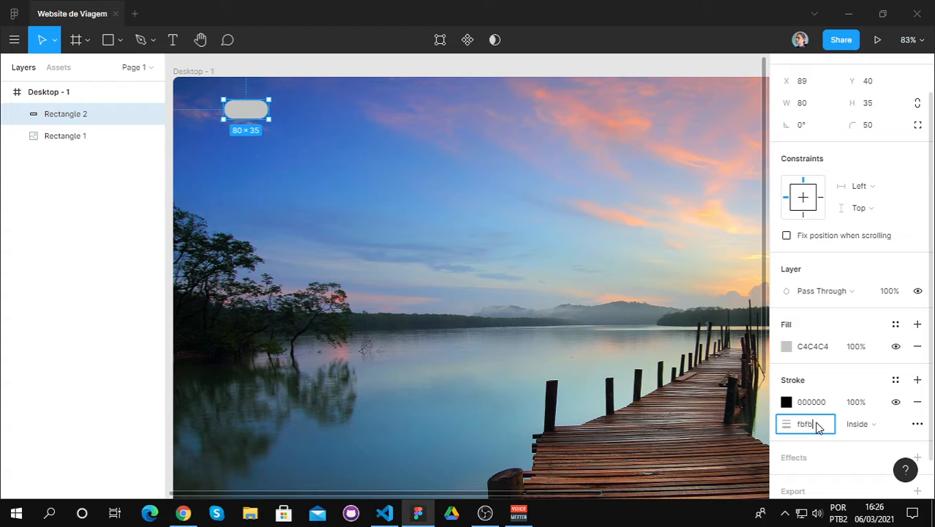
key("Return")
left_click(818, 426)
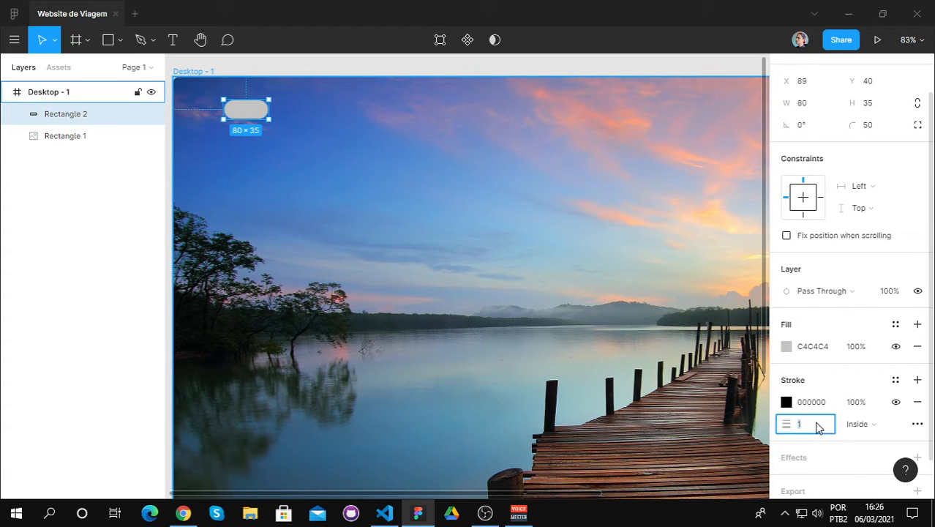
left_click(817, 405)
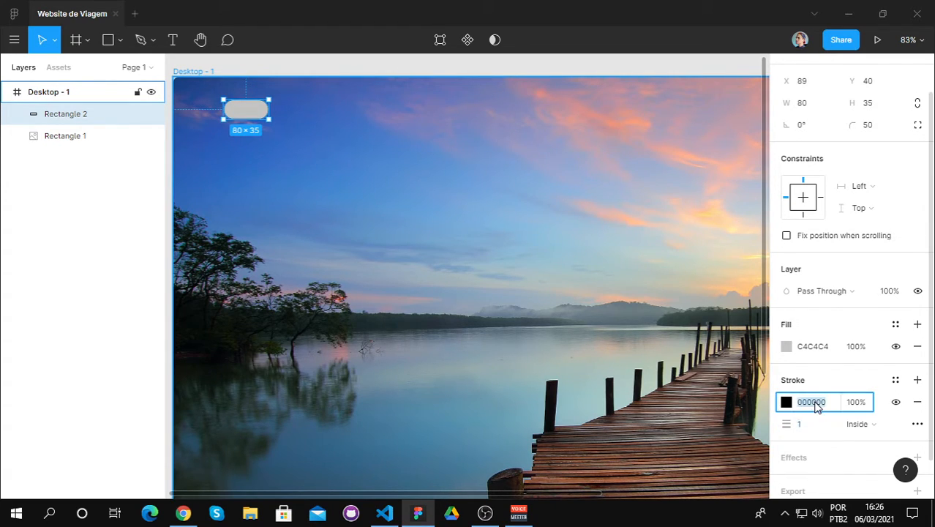
type("fbfbfb")
key("Return")
left_click(810, 425)
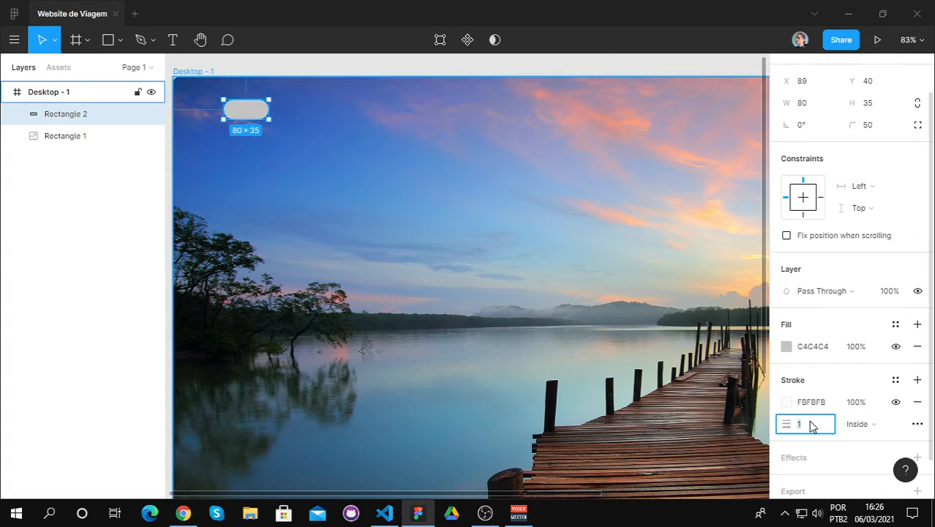
type("3")
key("Return")
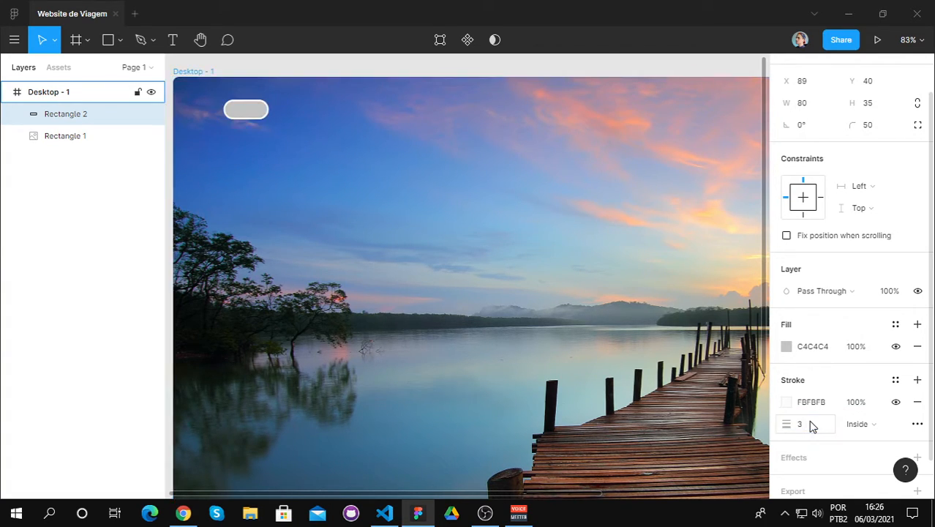
Step: Reduce the pill-shaped rectangle's fill opacity to 0% and deselect it
left_click(787, 345)
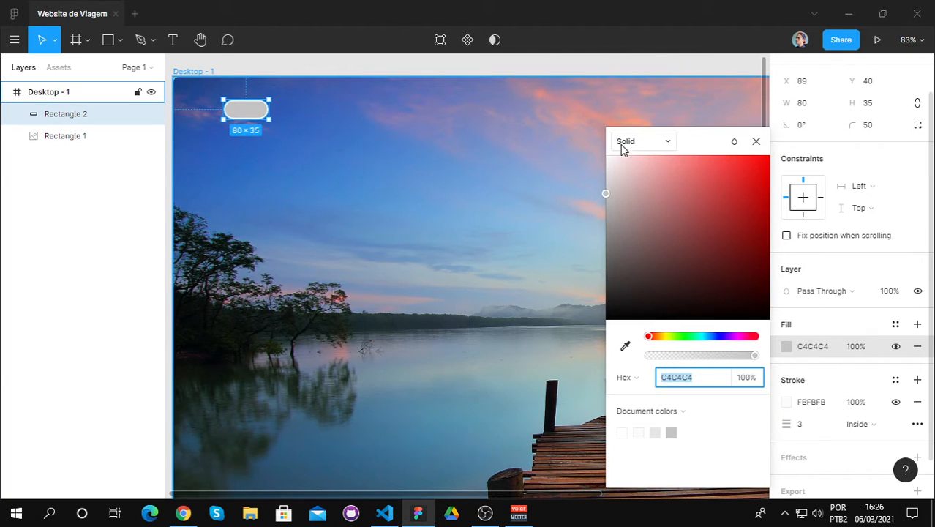
left_click_drag(759, 360, 648, 359)
left_click(756, 142)
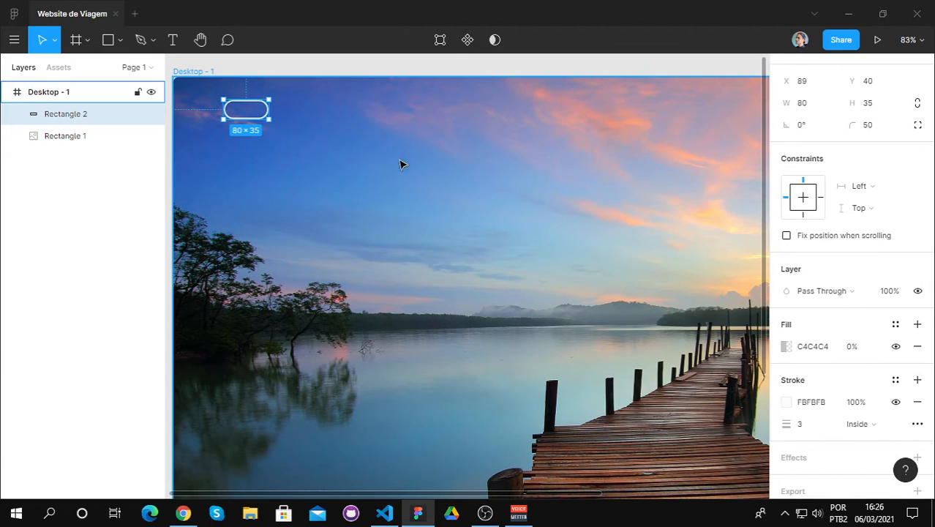
left_click(422, 67)
Step: Widen the outlined pill shape to about 109 by extending its right edge, and deselect it
scroll(516, 220, "down", 3)
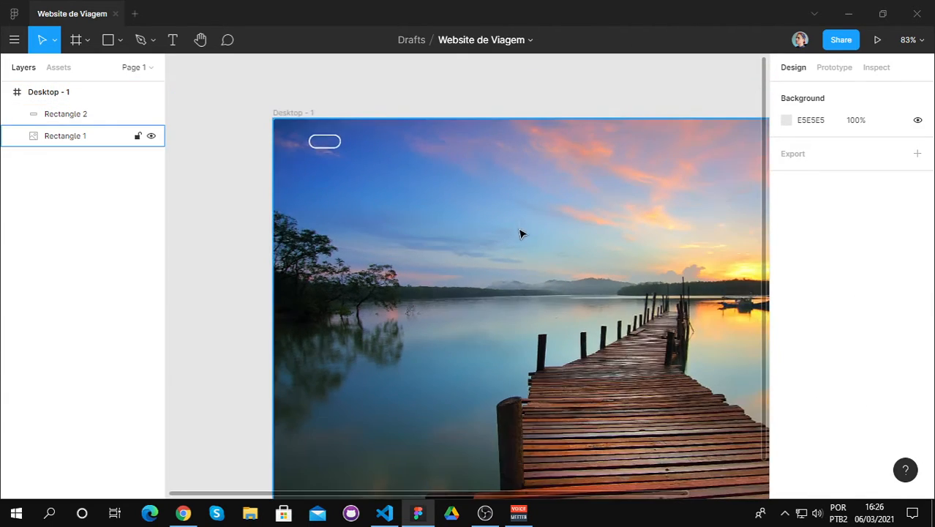
left_click_drag(501, 493, 601, 479)
scroll(609, 419, "down", 1)
scroll(225, 152, "up", 2)
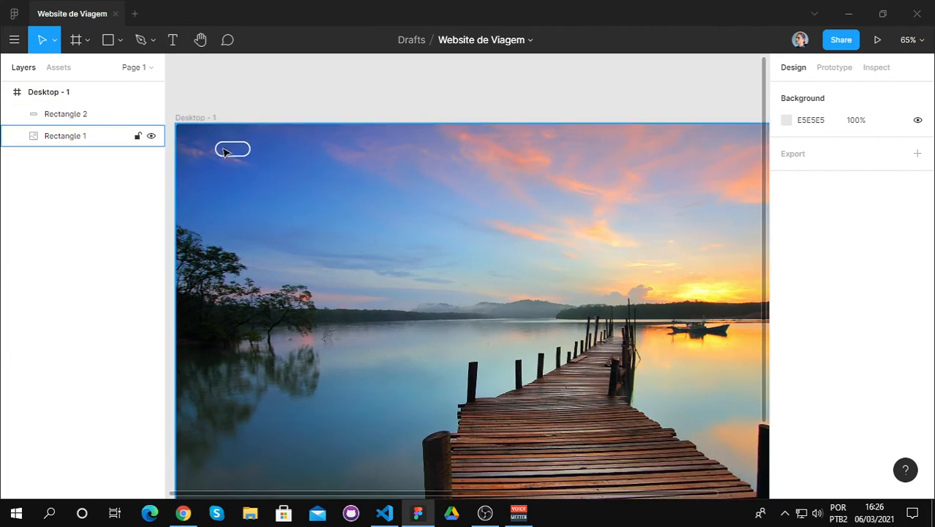
left_click(234, 150)
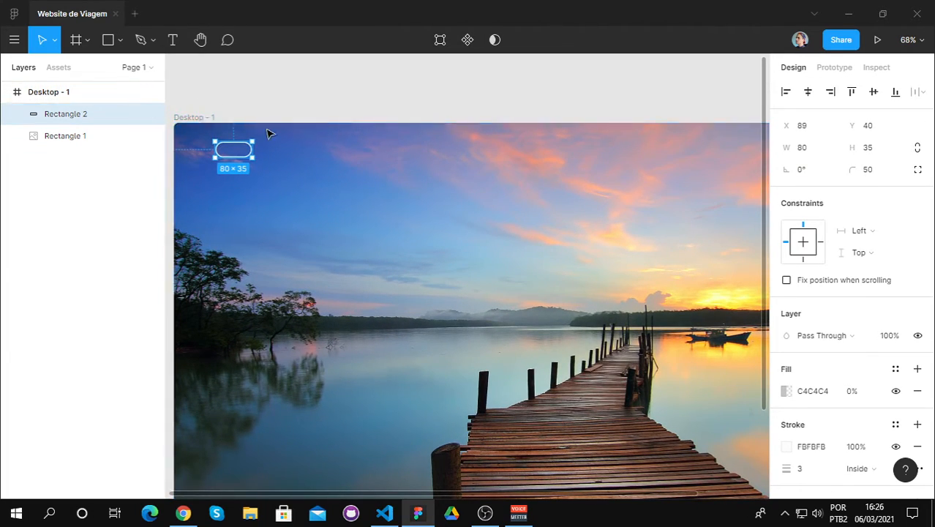
double_click(252, 152)
key("Escape")
left_click(281, 92)
left_click(249, 156)
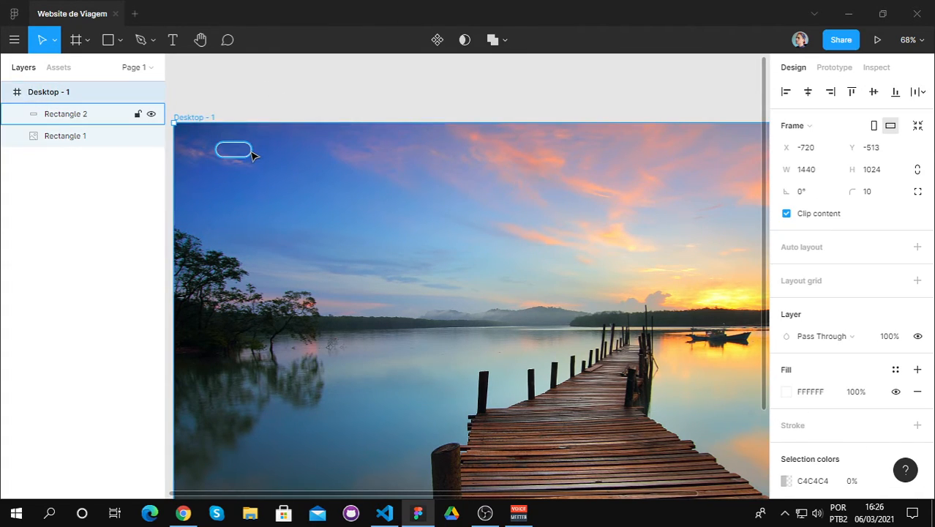
left_click(249, 151)
scroll(243, 150, "up", 3)
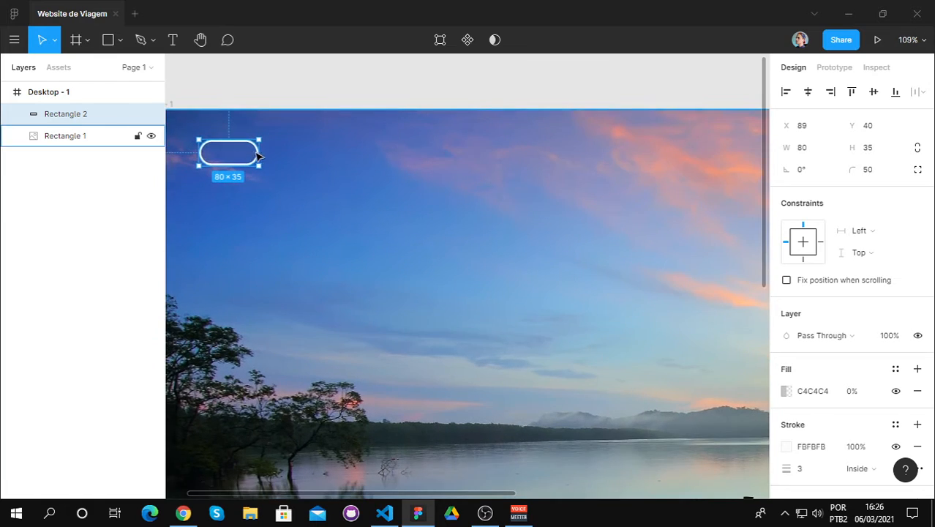
left_click_drag(264, 152, 281, 154)
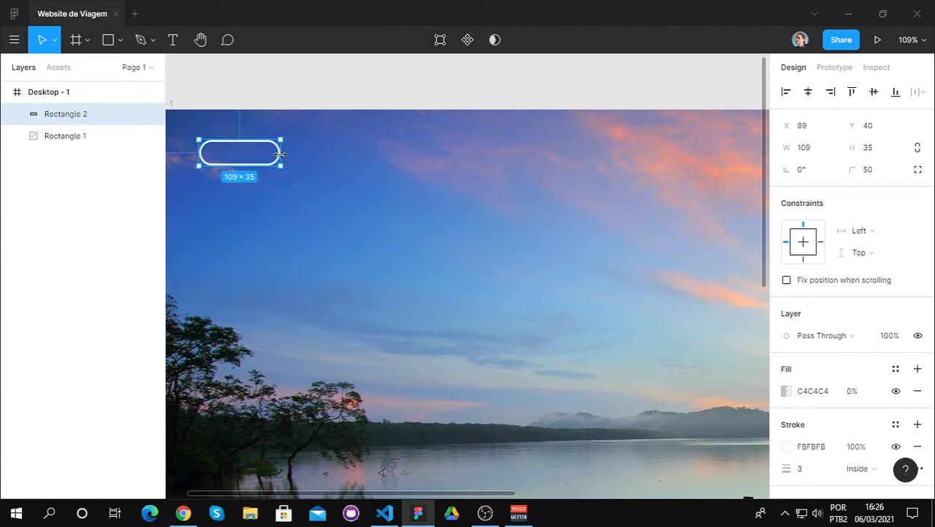
left_click(265, 175)
Step: Start a text layer inside the outlined pill shape and set its font to Poppins
scroll(261, 182, "down", 1)
scroll(263, 183, "down", 1)
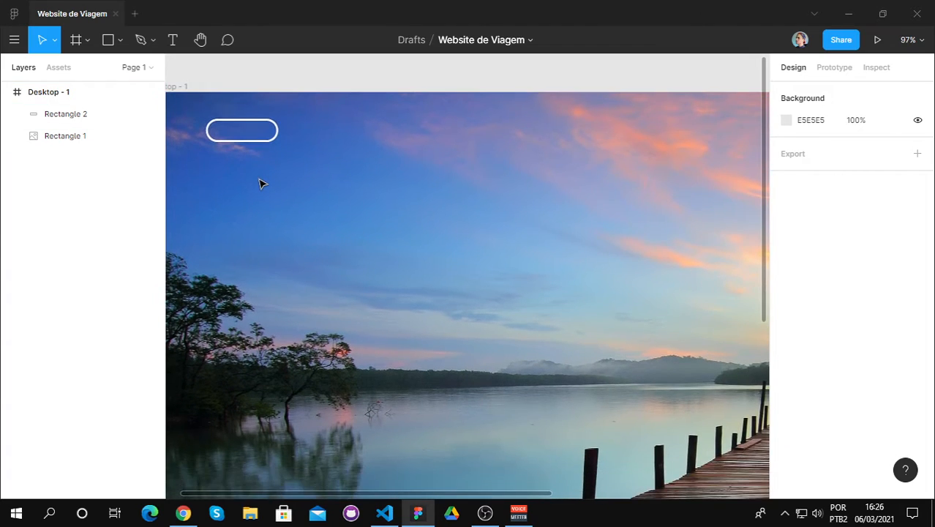
scroll(263, 183, "down", 3)
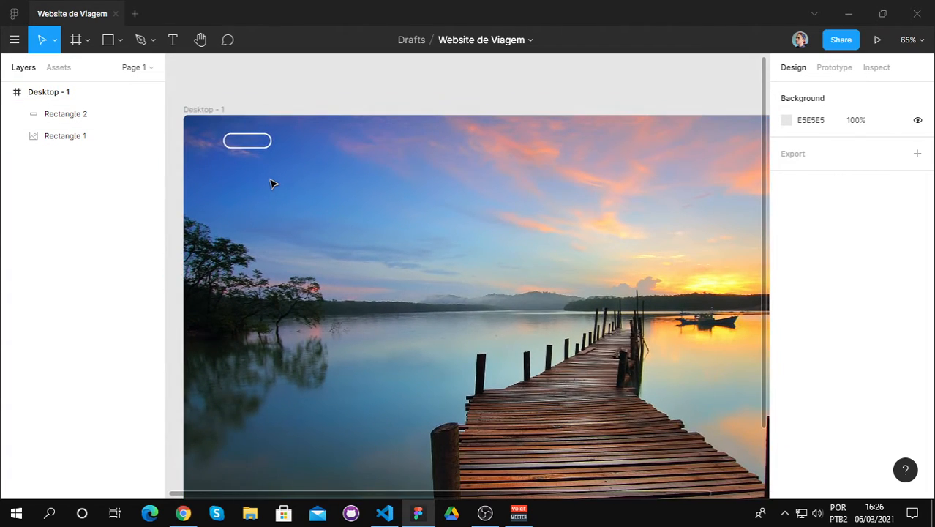
left_click(173, 39)
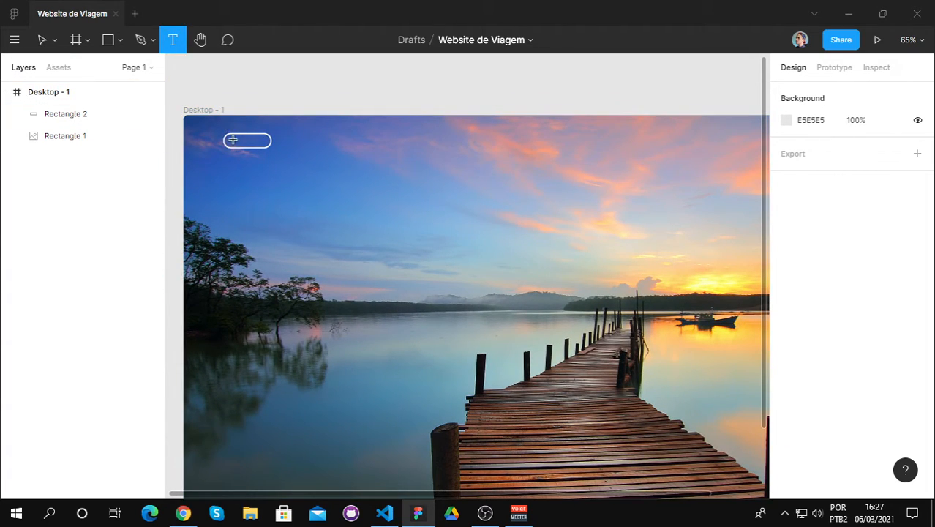
left_click(235, 139)
scroll(774, 359, "down", 2)
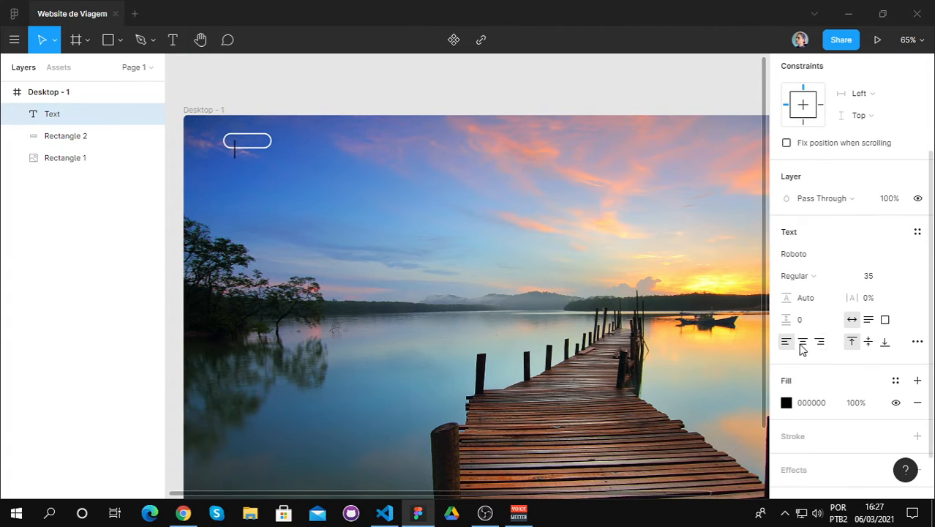
left_click(808, 255)
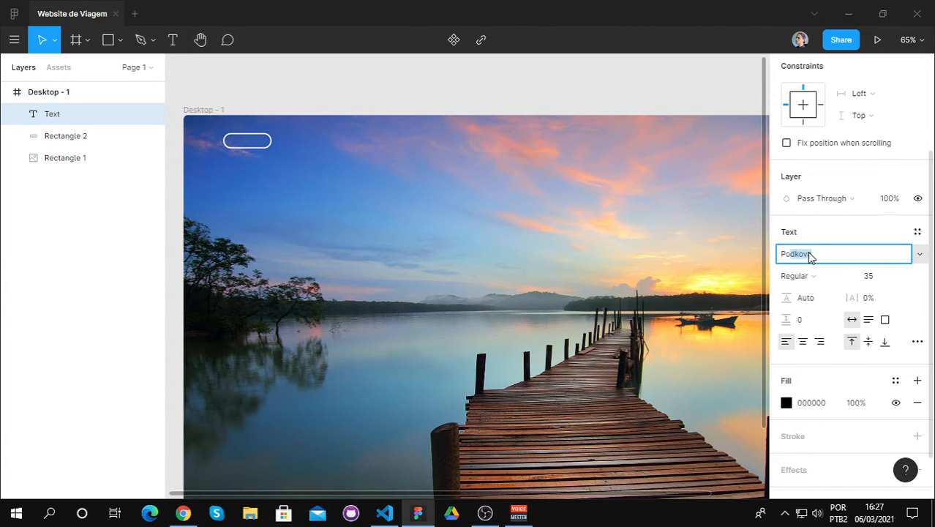
type("Poppins")
key("Return")
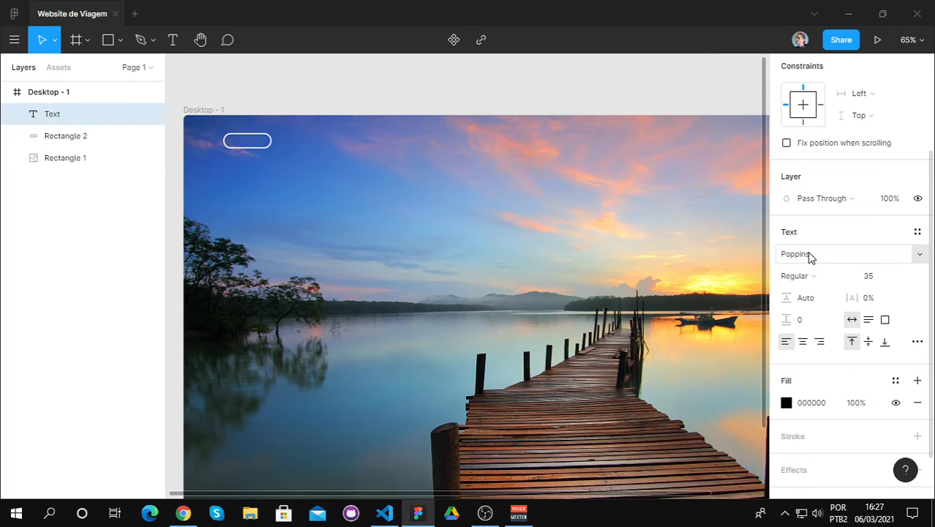
Step: Set the new text layer's fill color to FBFBFB
left_click(814, 403)
type("f")
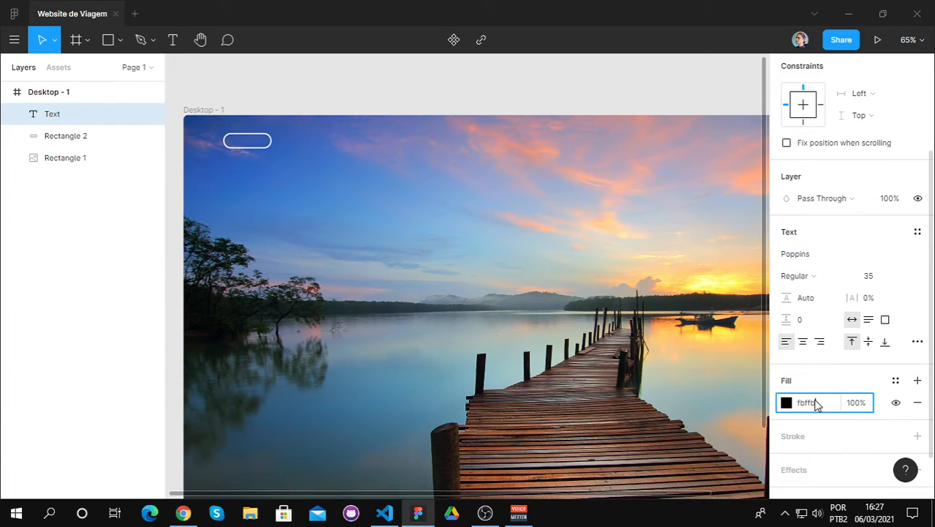
type("bfbfb")
key("Return")
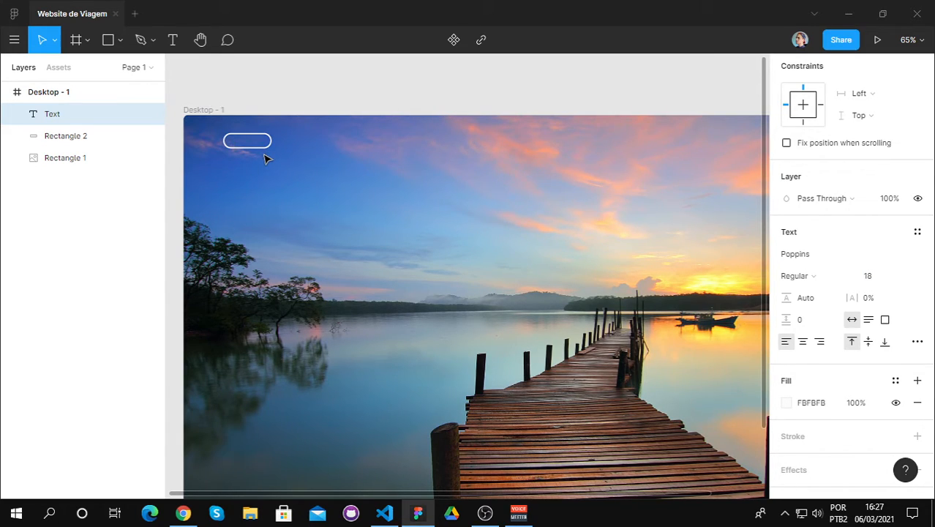
Step: Enter "LOGO" in the new text layer, centre it inside the outlined pill shape and deselect it
type("LOGO")
scroll(255, 152, "up", 3)
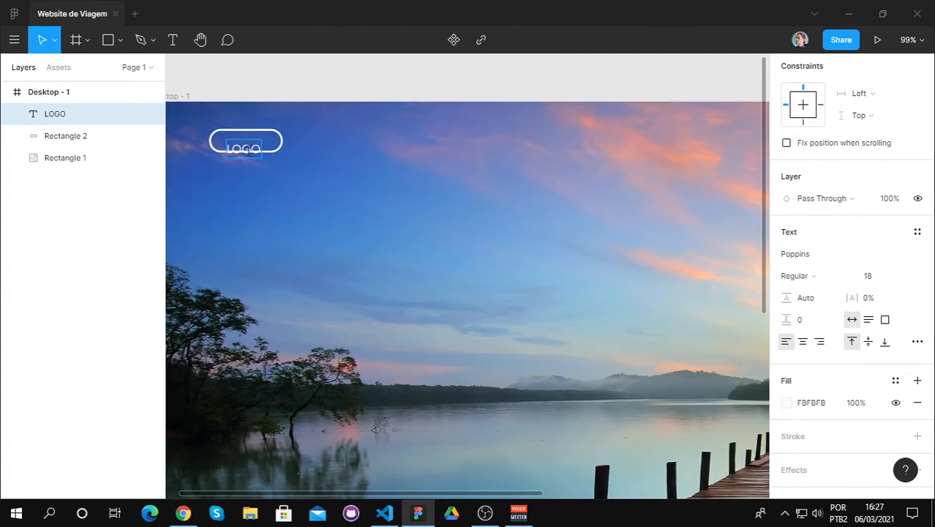
key("Escape")
left_click_drag(249, 151, 248, 145)
left_click(272, 91)
scroll(325, 173, "down", 5)
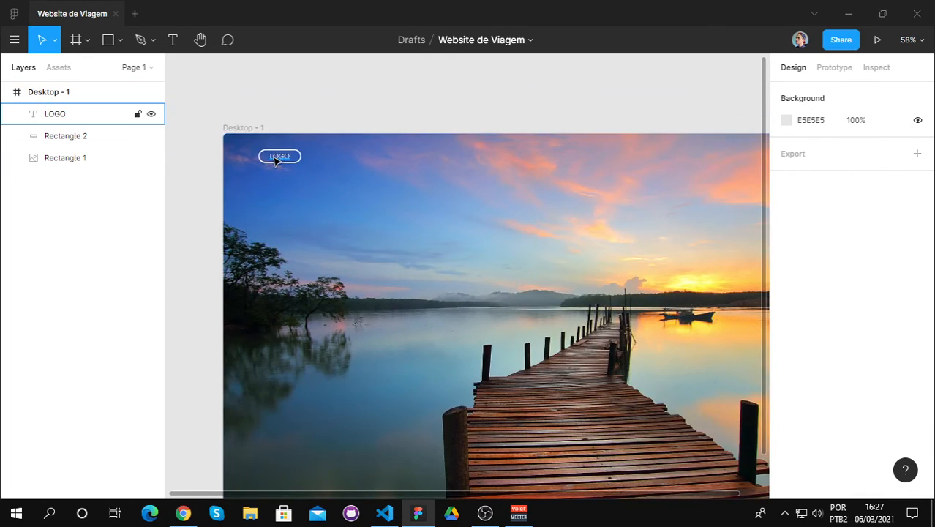
Step: Set the LOGO text's font weight to SemiBold and deselect it
left_click(276, 160)
scroll(870, 351, "down", 4)
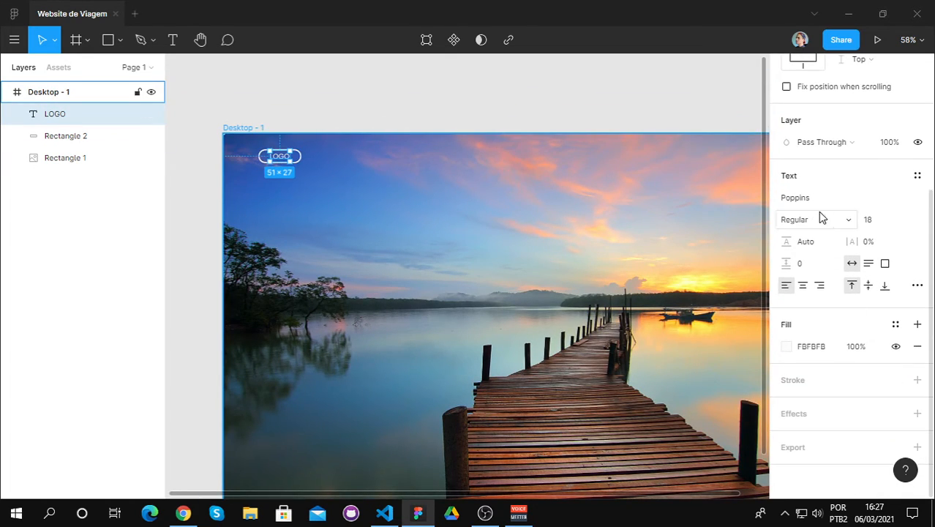
left_click(840, 221)
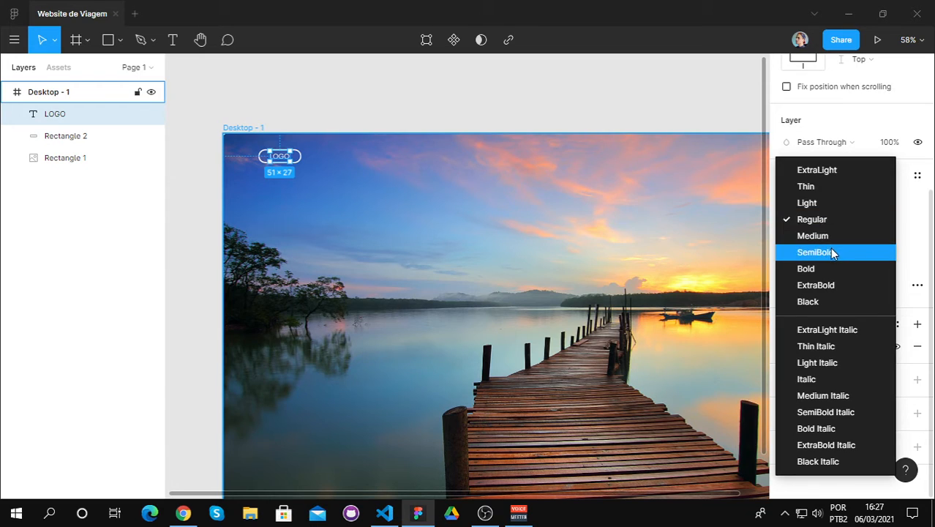
left_click(829, 253)
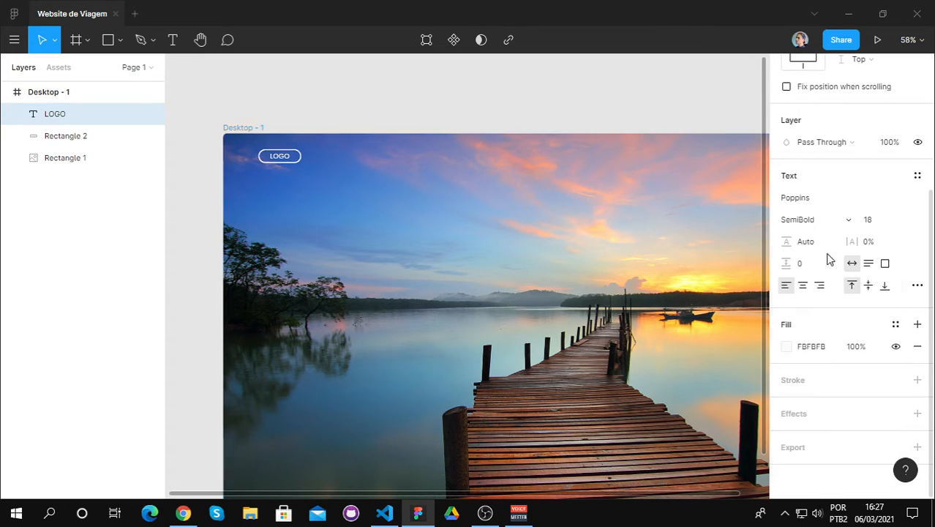
left_click(413, 115)
scroll(693, 355, "down", 2)
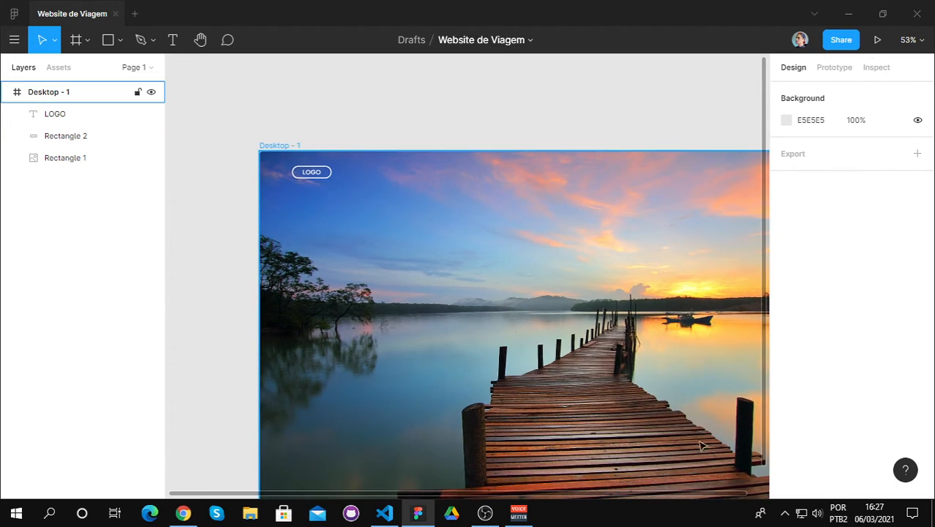
scroll(708, 444, "up", 2)
scroll(247, 196, "down", 2)
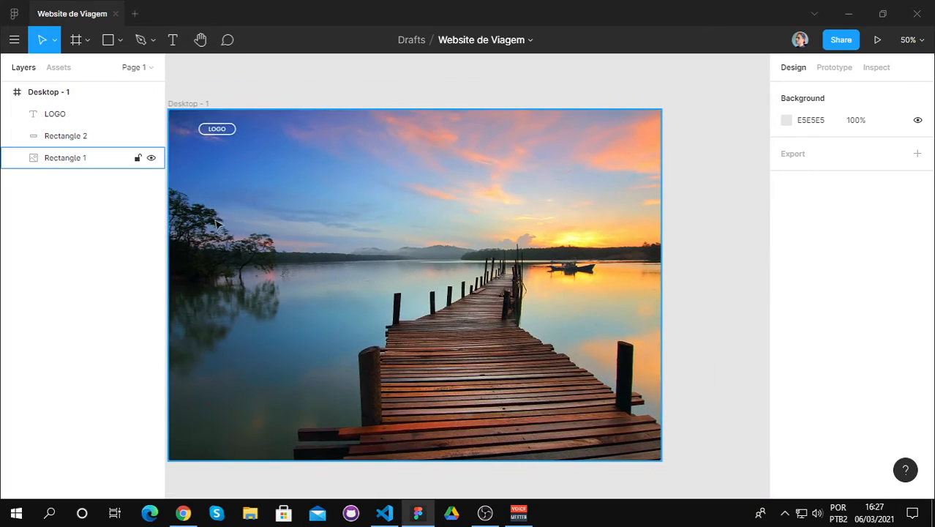
scroll(217, 223, "up", 1)
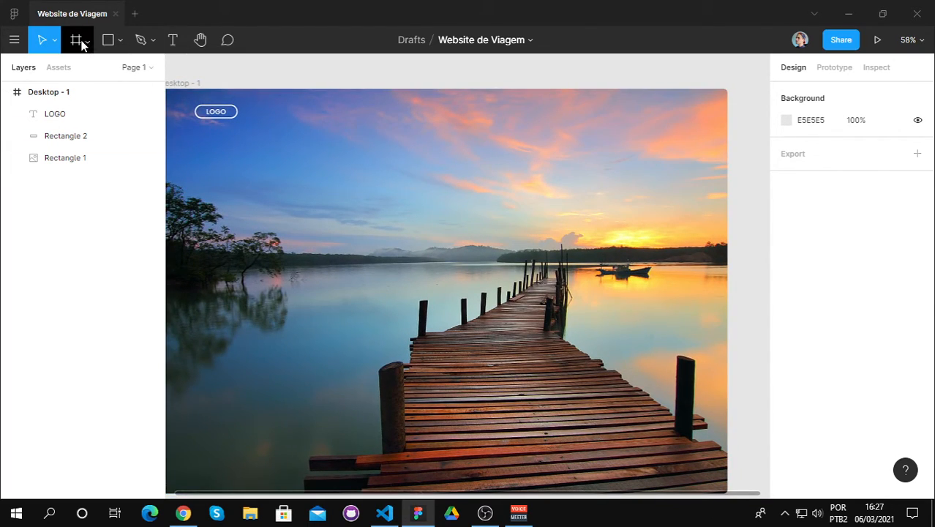
left_click(201, 39)
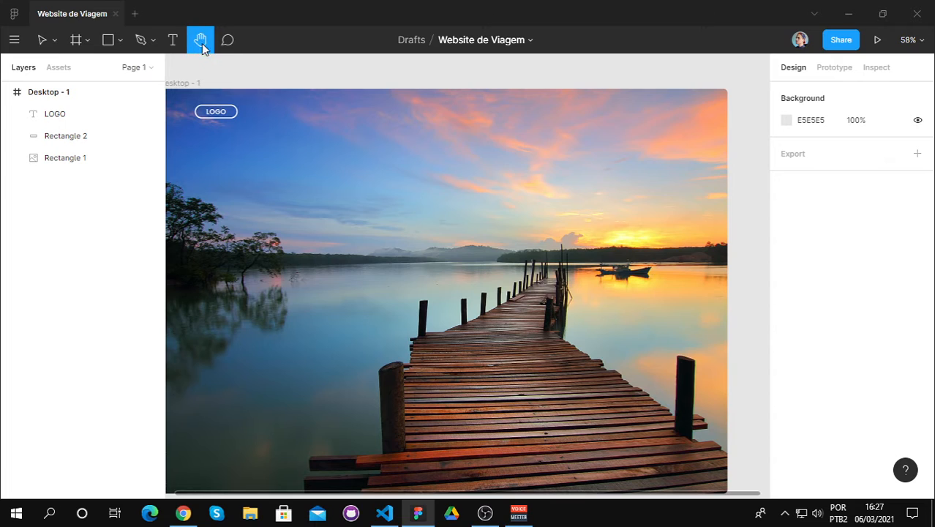
left_click_drag(324, 173, 369, 193)
left_click_drag(319, 172, 298, 167)
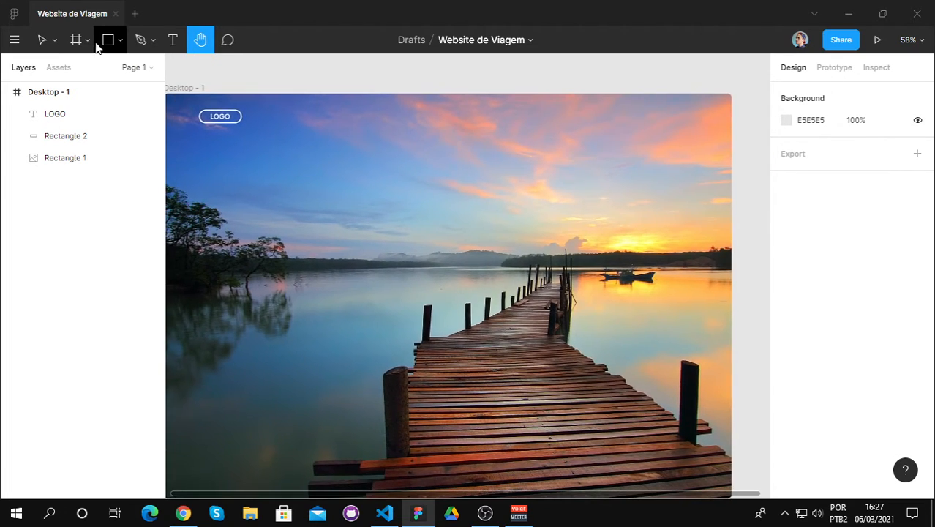
left_click(44, 39)
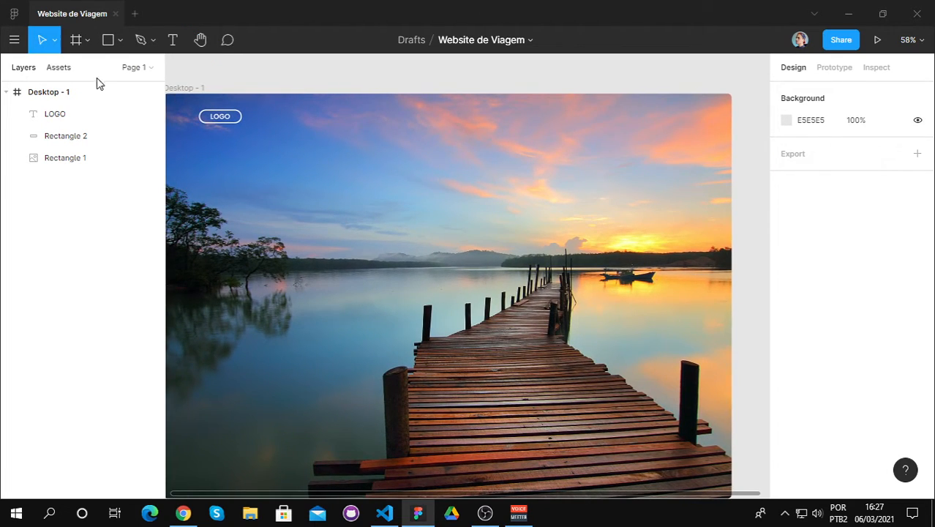
left_click(201, 40)
left_click_drag(273, 152, 296, 142)
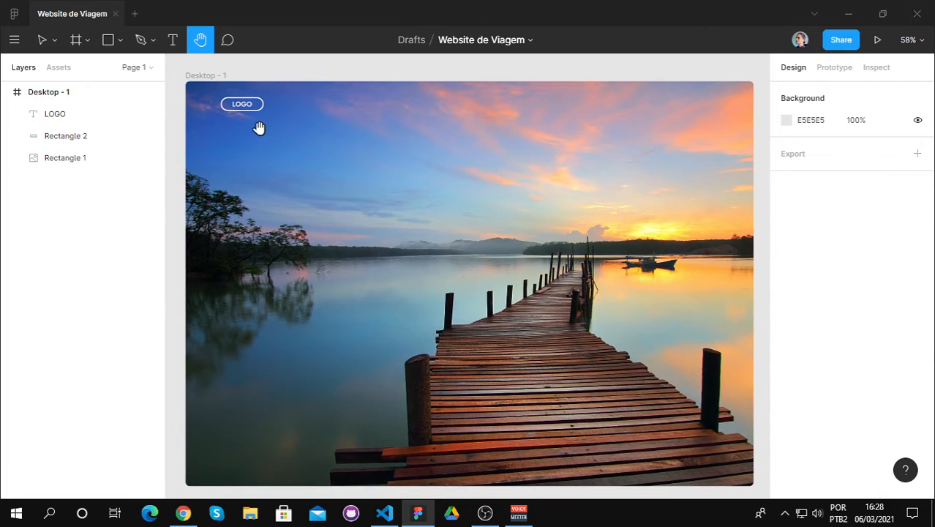
Step: Move the LOGO text and its pill together closer to the frame's left edge, placing the pill at about X 53, Y 54, and deselect them
key("v")
left_click(241, 103)
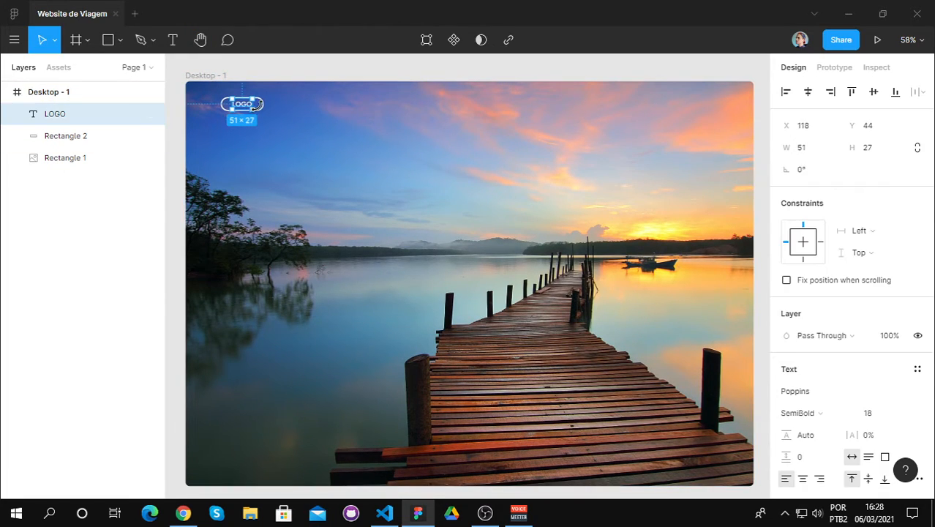
left_click(264, 104, "shift")
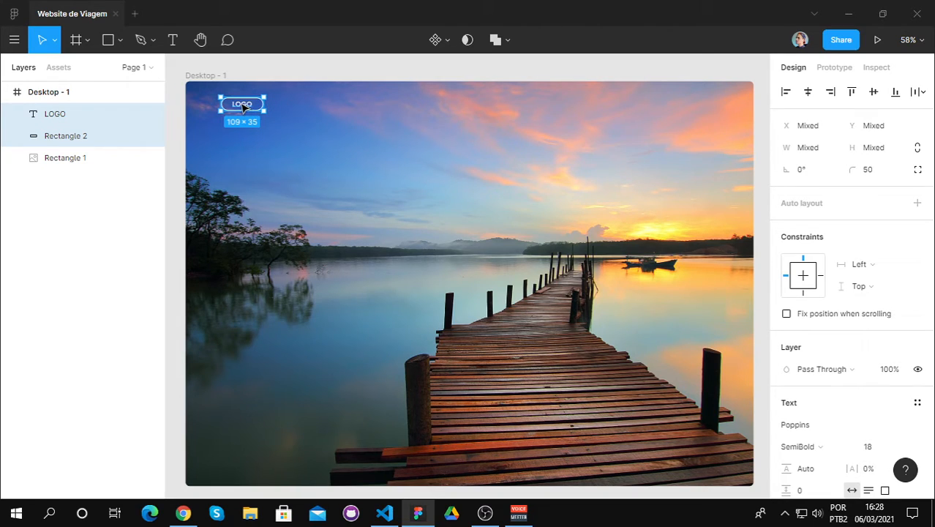
left_click_drag(243, 107, 229, 109)
left_click_drag(234, 109, 232, 113)
key("Escape")
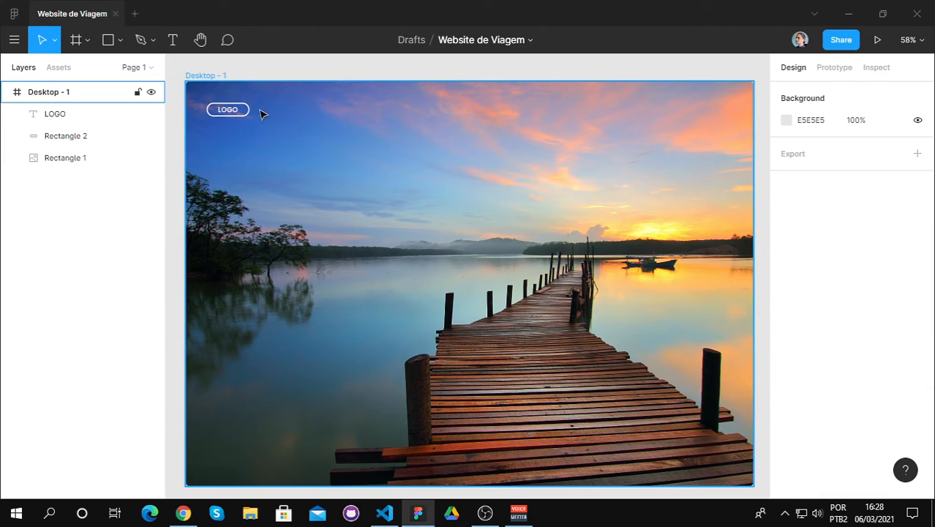
Step: Shift the LOGO text and its pill together slightly right and down, with the text at about X 100, Y 66, and deselect them
scroll(252, 111, "up", 5)
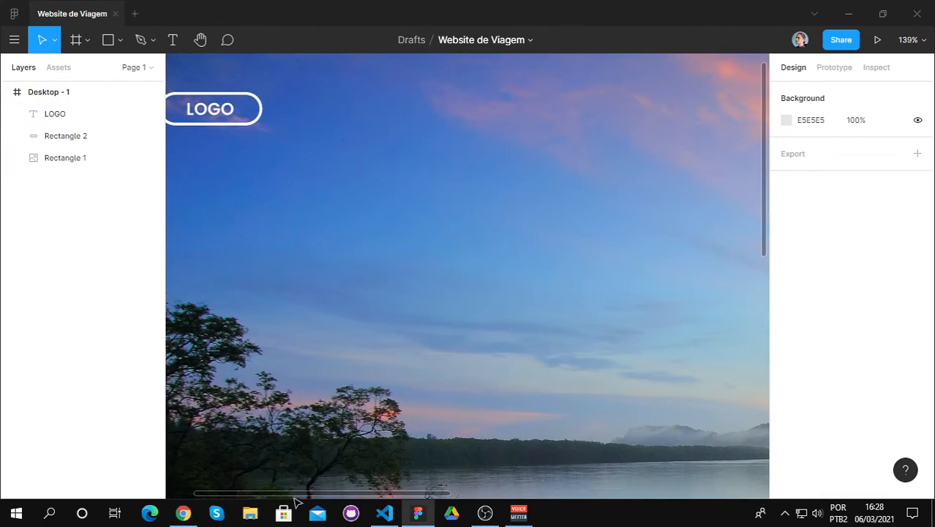
scroll(291, 497, "left", 3)
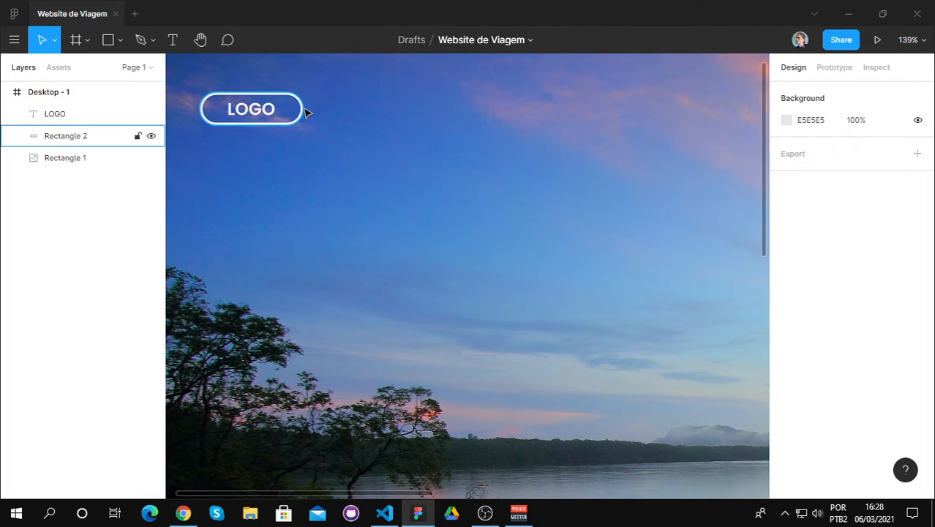
left_click(303, 110)
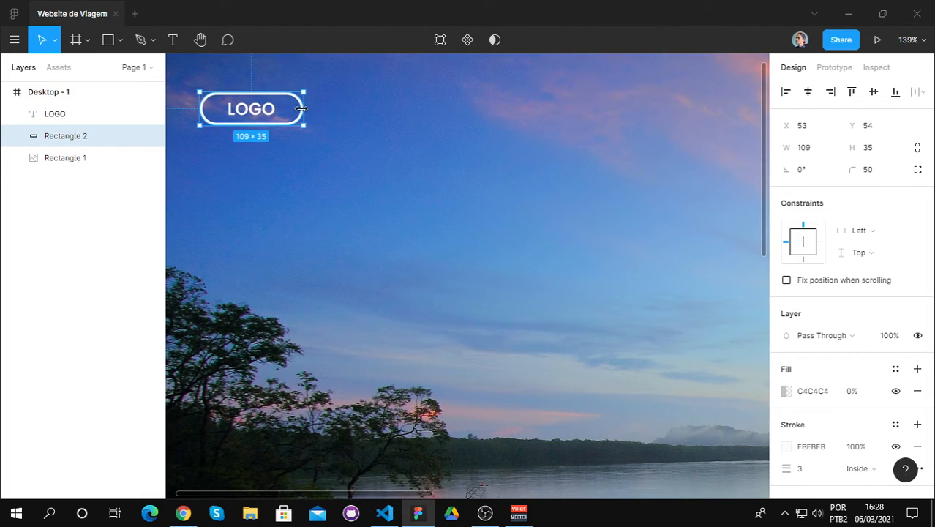
left_click(261, 112, "shift")
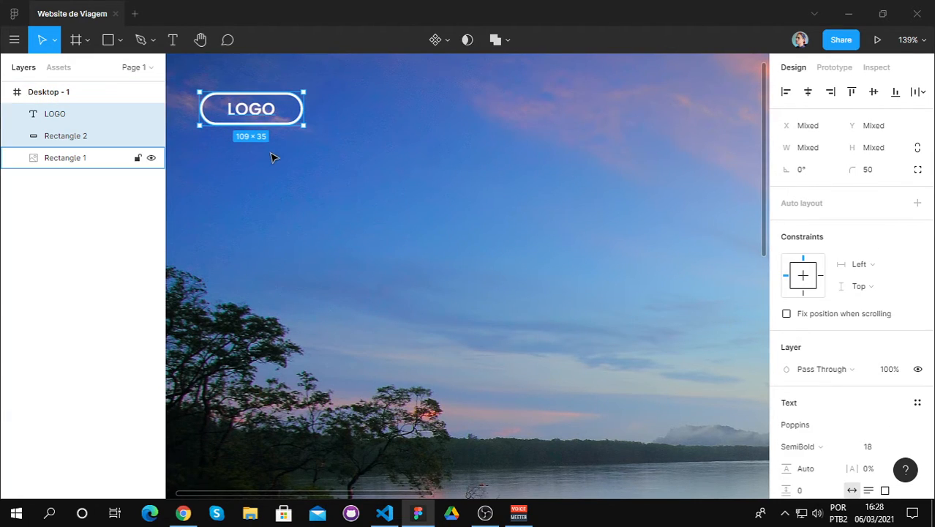
scroll(271, 154, "down", 3)
mouse_move(263, 126)
left_mouse_down()
mouse_move(287, 127)
mouse_move(270, 128)
left_mouse_up()
scroll(528, 220, "down", 3)
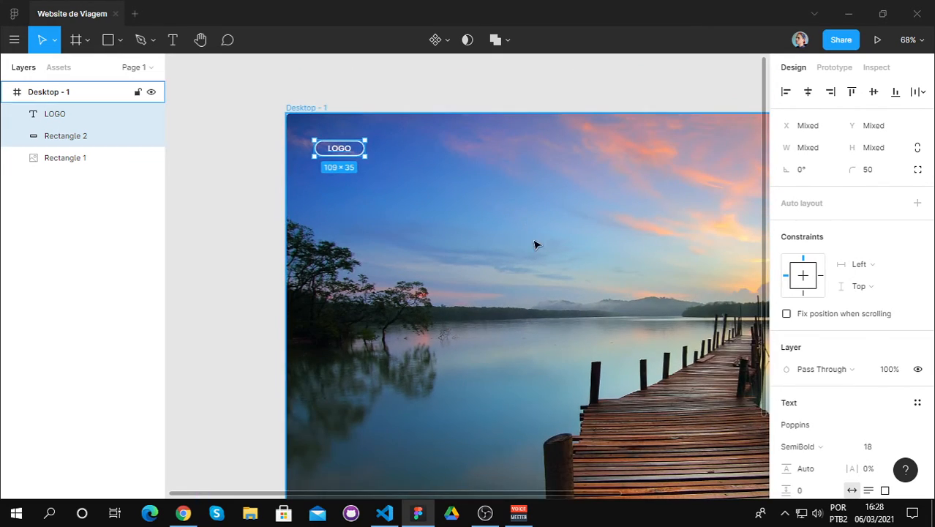
left_click_drag(341, 152, 347, 154)
left_click(534, 98)
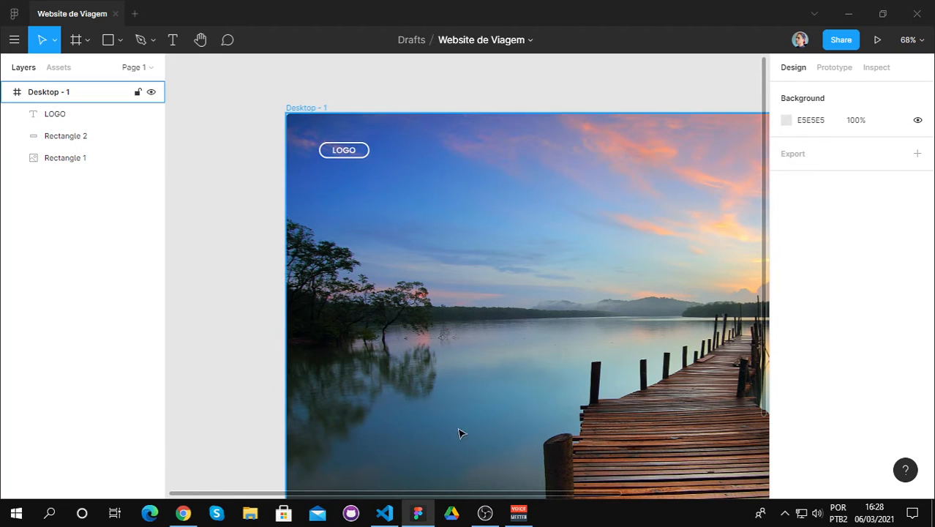
Step: Duplicate the LOGO text with its pill and place the copy on the same row near the frame's centre, its pill at about X 651
left_click_drag(453, 495, 577, 492)
scroll(607, 414, "down", 2)
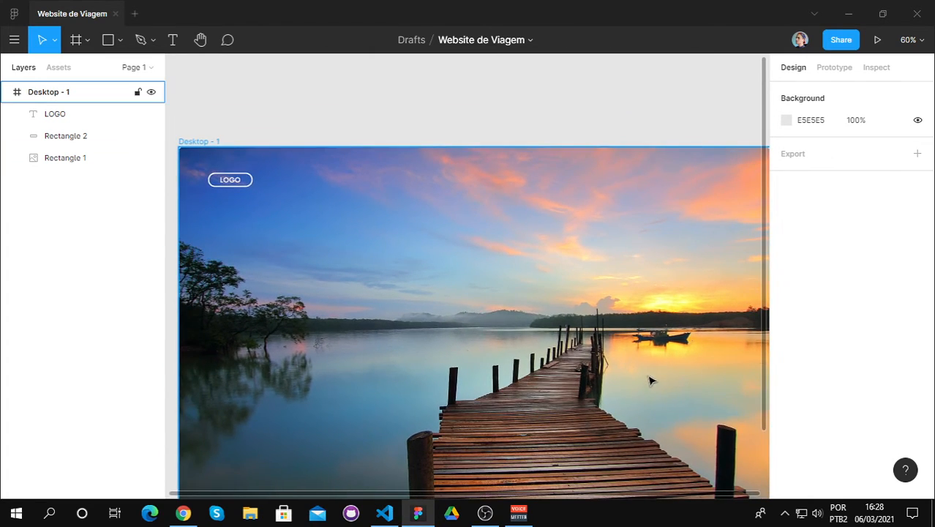
left_click_drag(464, 495, 462, 493)
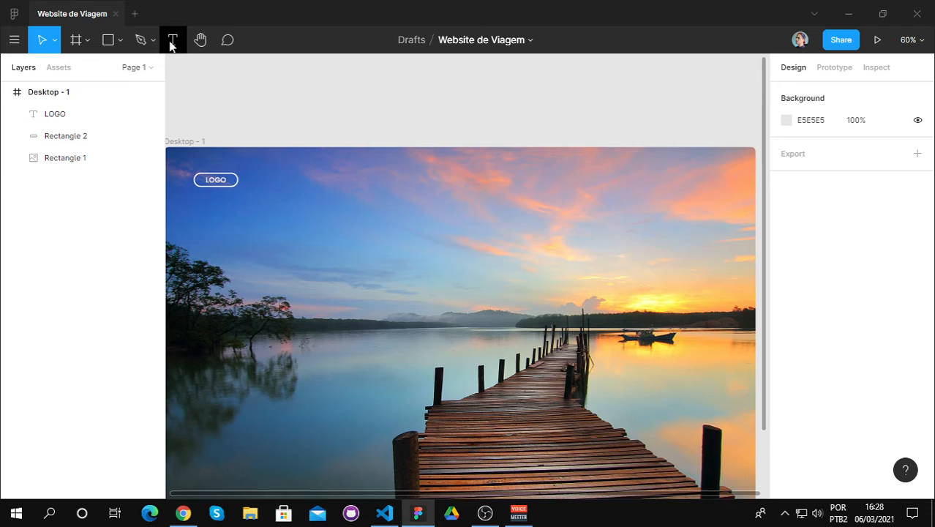
left_click(231, 181)
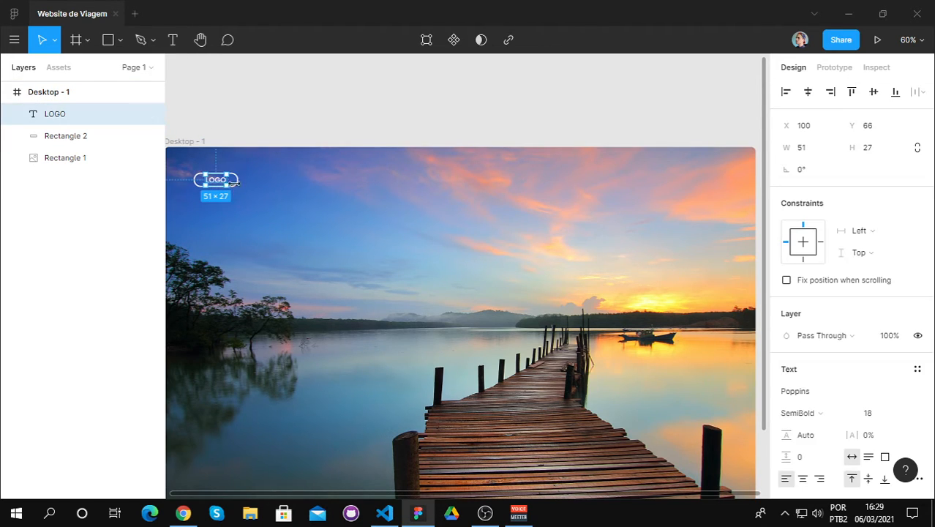
left_click(242, 185, "shift")
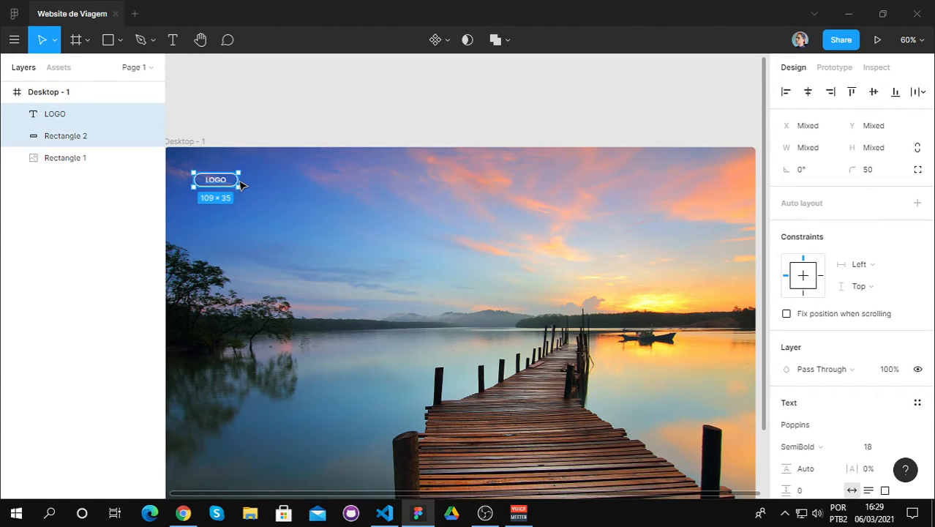
key("ctrl+c")
key("ctrl+v")
left_click_drag(220, 183, 452, 184)
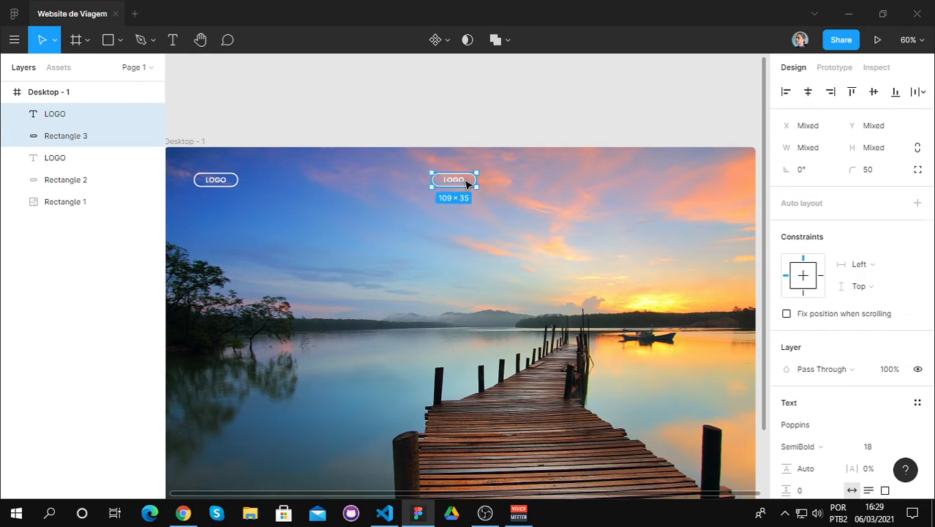
Step: Replace the text in the duplicated pill with "PACOTES"
double_click(464, 180)
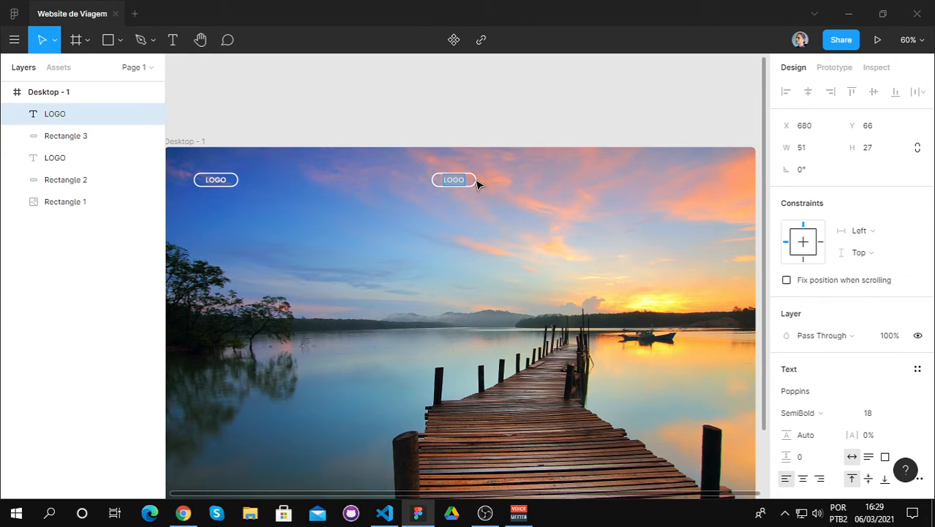
key("BackSpace")
type("PACOTES")
scroll(476, 179, "up", 5)
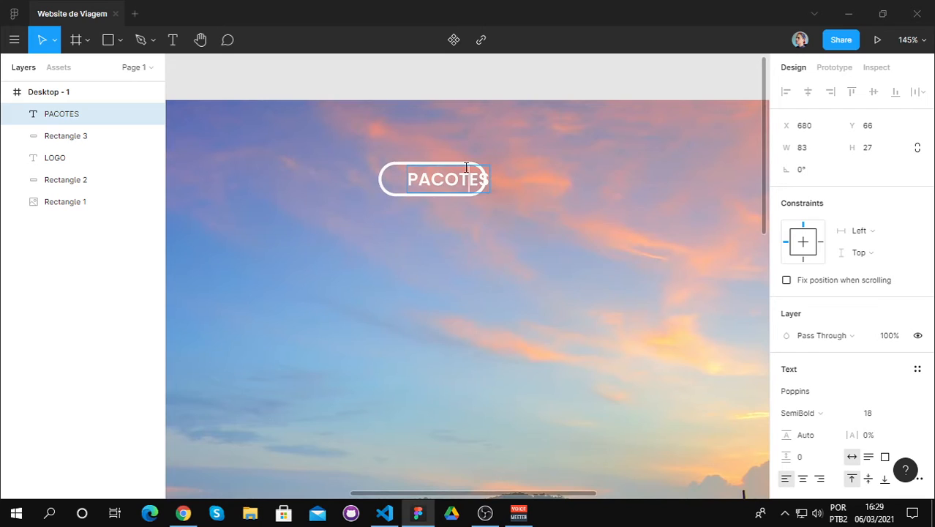
key("Escape")
Step: Widen the duplicated pill to about 144 by extending its right edge and centre the PACOTES text inside it
left_click(387, 184)
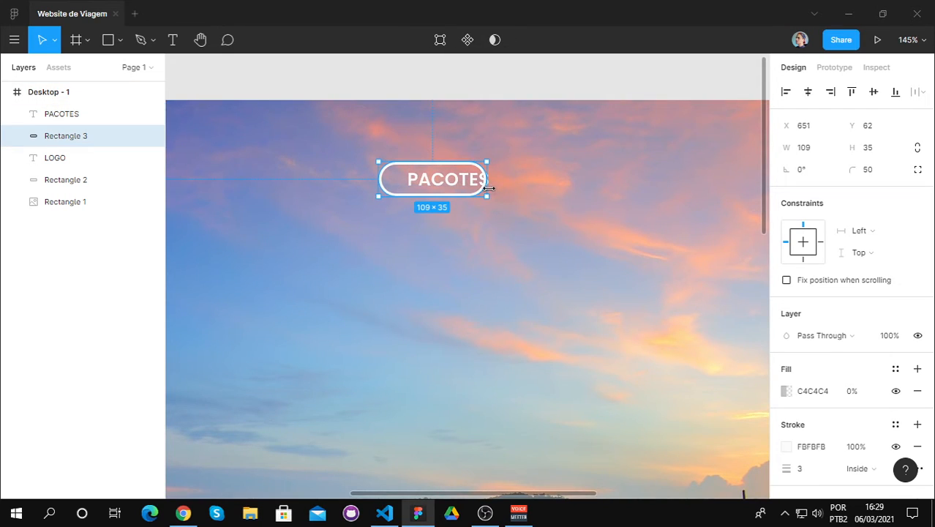
left_click_drag(499, 187, 522, 185)
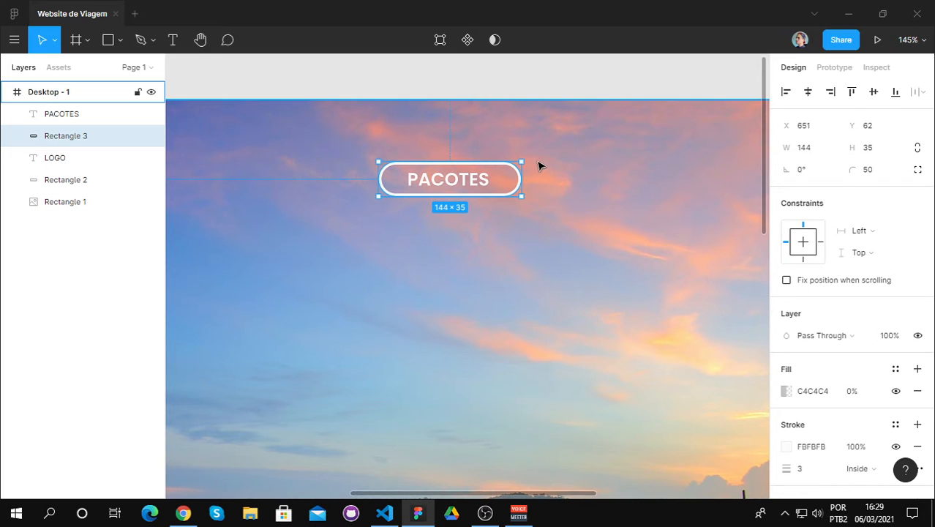
left_click(458, 180)
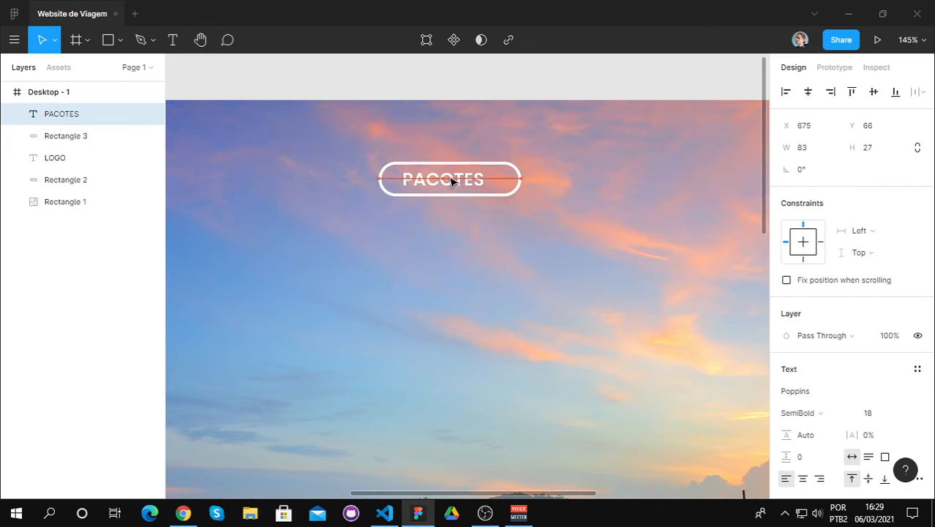
left_click_drag(458, 181, 459, 180)
double_click(641, 185)
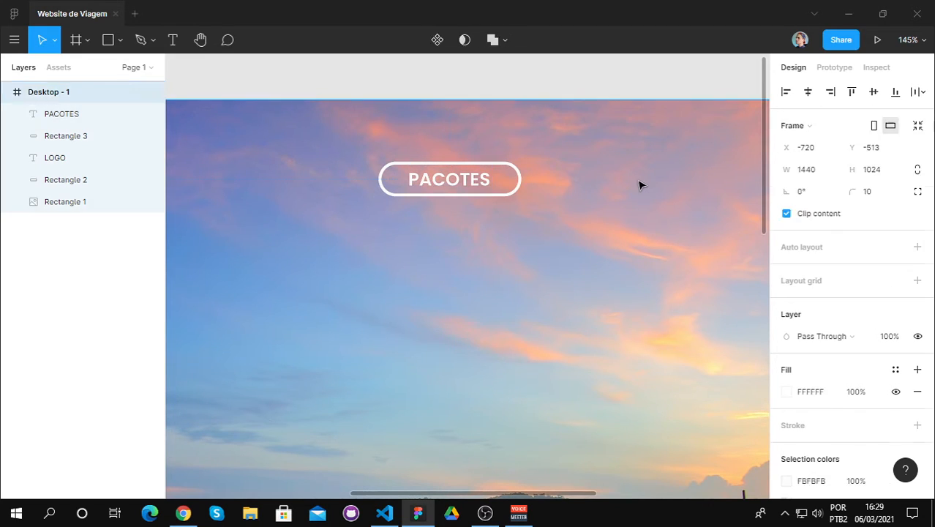
Step: Narrow the PACOTES pill to about 137 by pulling in its right edge and recentre the text inside it at X 678
scroll(601, 207, "down", 3)
scroll(599, 211, "down", 3)
scroll(551, 219, "up", 3)
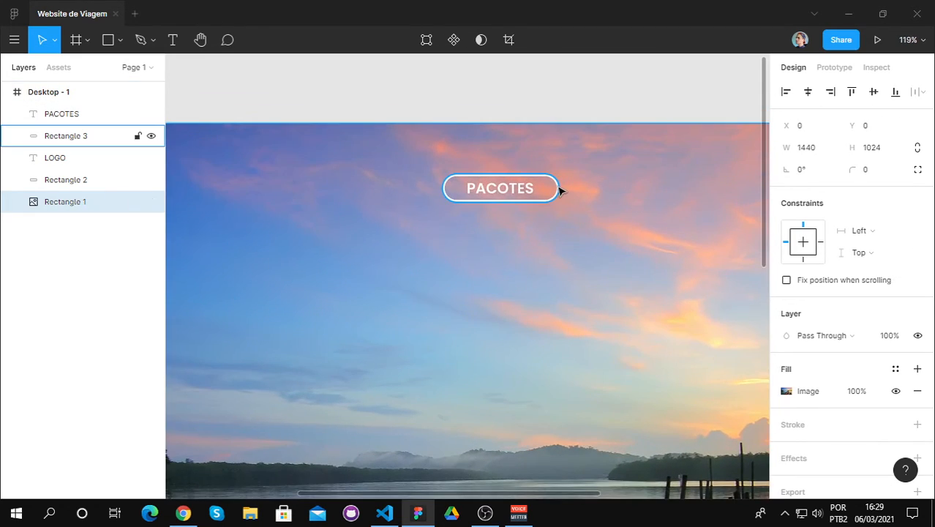
left_click(556, 185)
left_click_drag(561, 187, 555, 187)
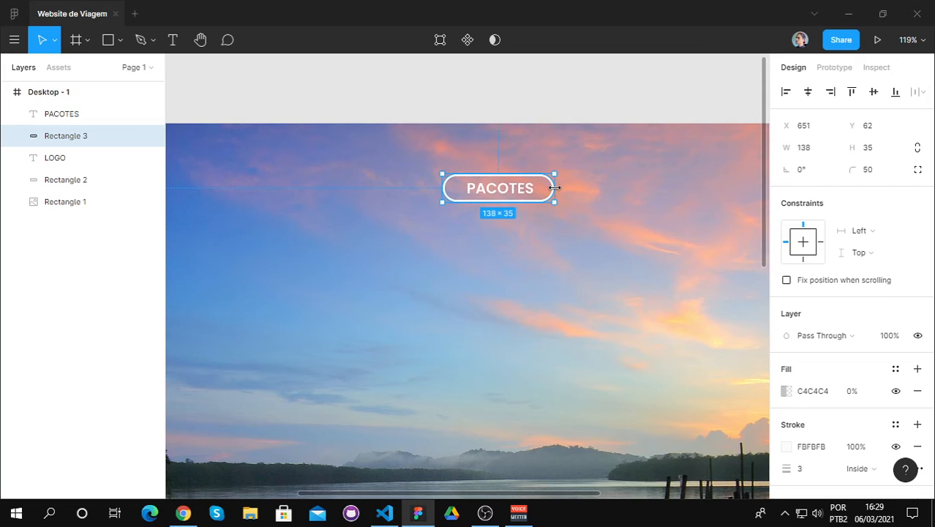
left_click(512, 191)
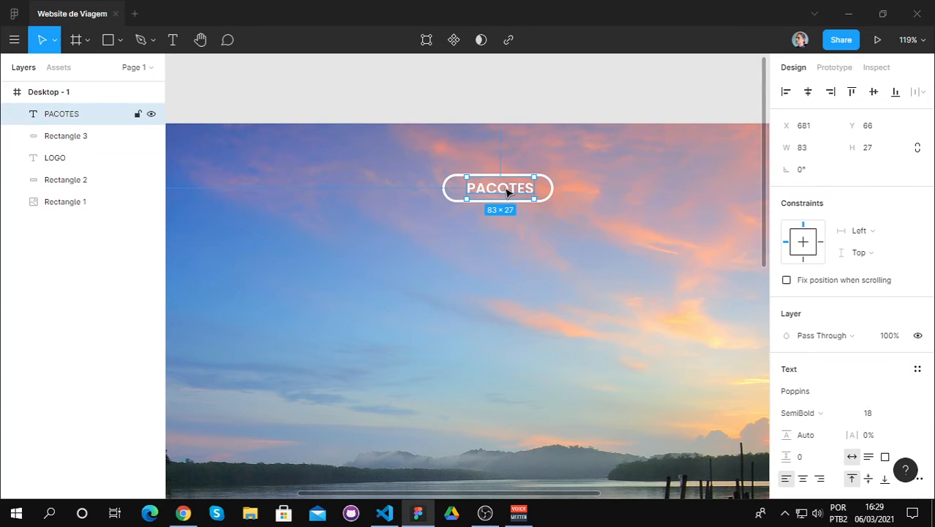
left_click_drag(504, 192, 498, 192)
double_click(498, 191)
left_click(493, 188)
left_click(485, 220)
key("Escape")
Step: Duplicate the PACOTES text with its pill and place the copy to its right on the same row, with the pill at about X 840
scroll(530, 262, "down", 3)
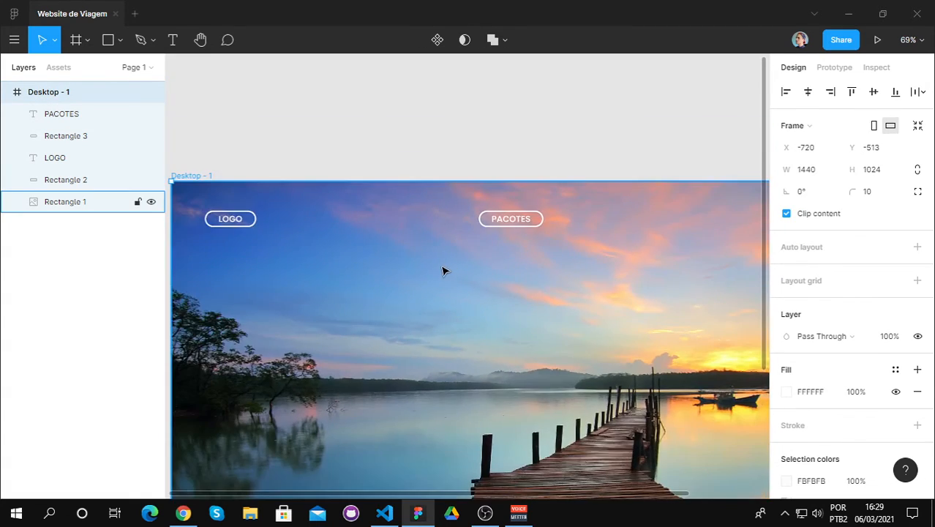
scroll(439, 270, "down", 2)
scroll(526, 275, "down", 1)
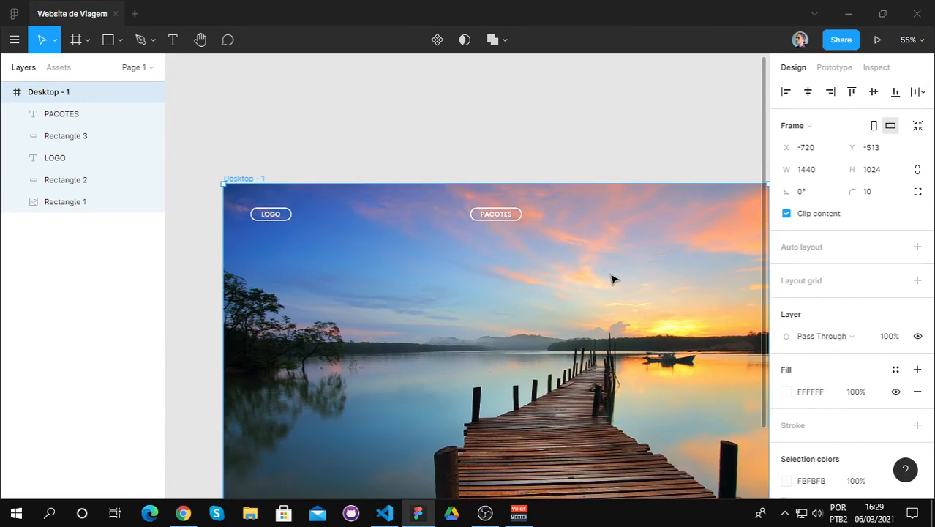
scroll(643, 265, "up", 3)
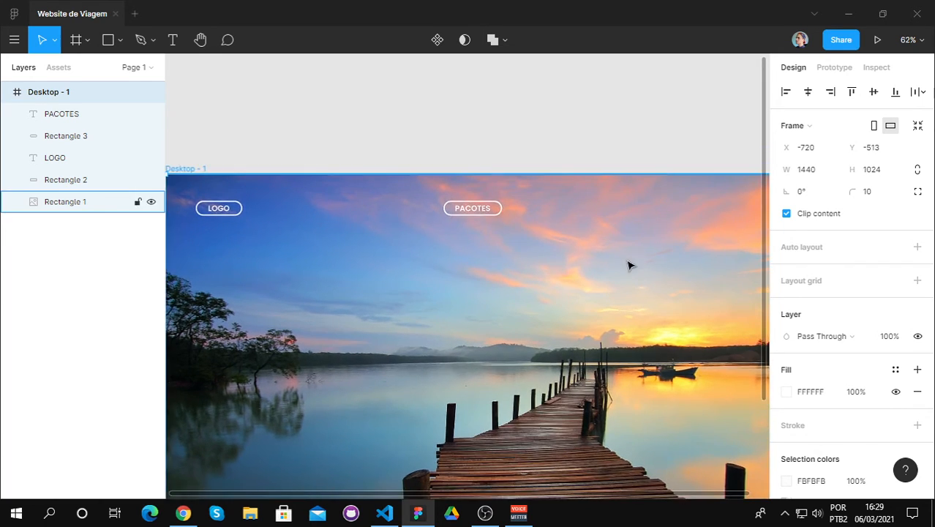
left_click(461, 204)
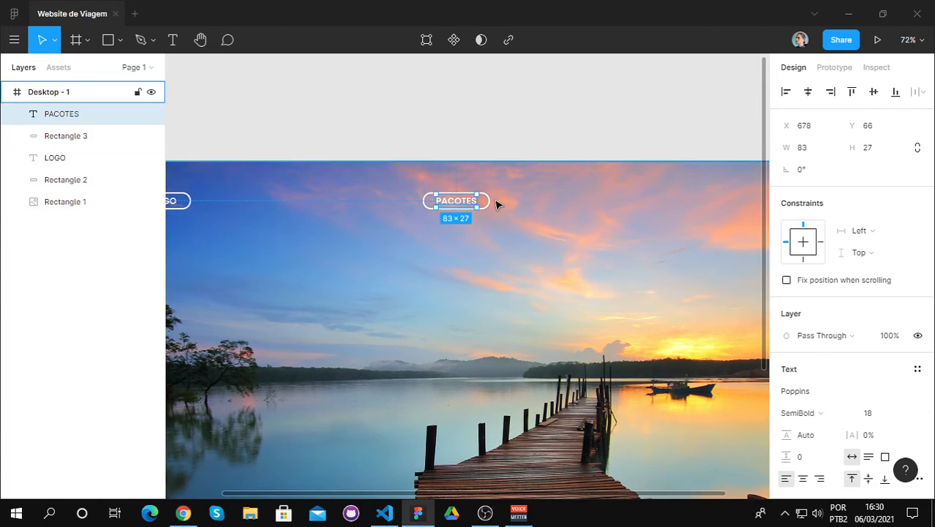
left_click(489, 202, "shift")
key("ctrl+v")
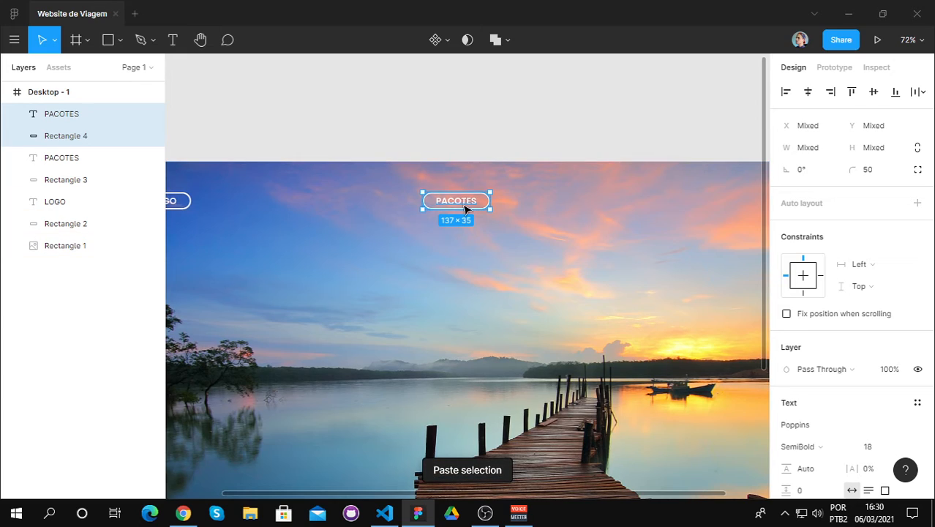
left_click_drag(459, 205, 554, 205)
Step: Widen the duplicated PACOTES pill to about 178 by extending its right edge
left_click(552, 205)
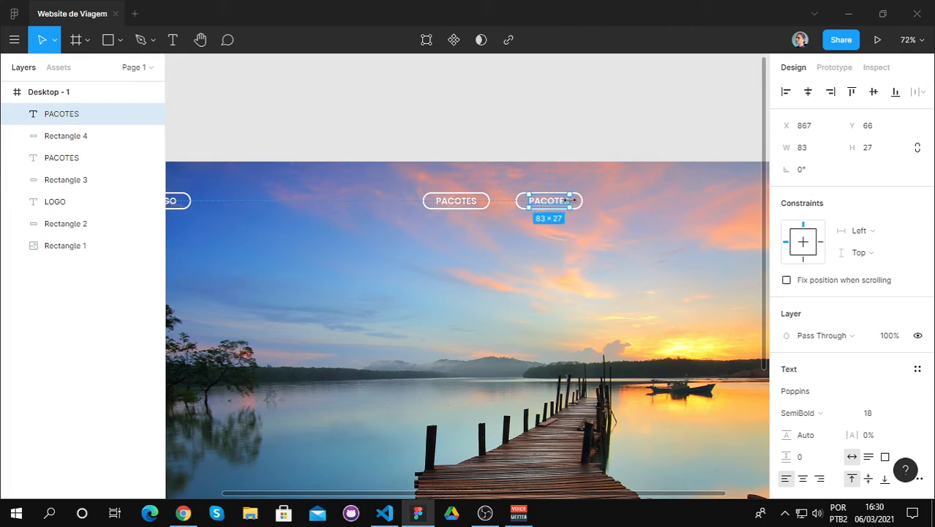
double_click(551, 205)
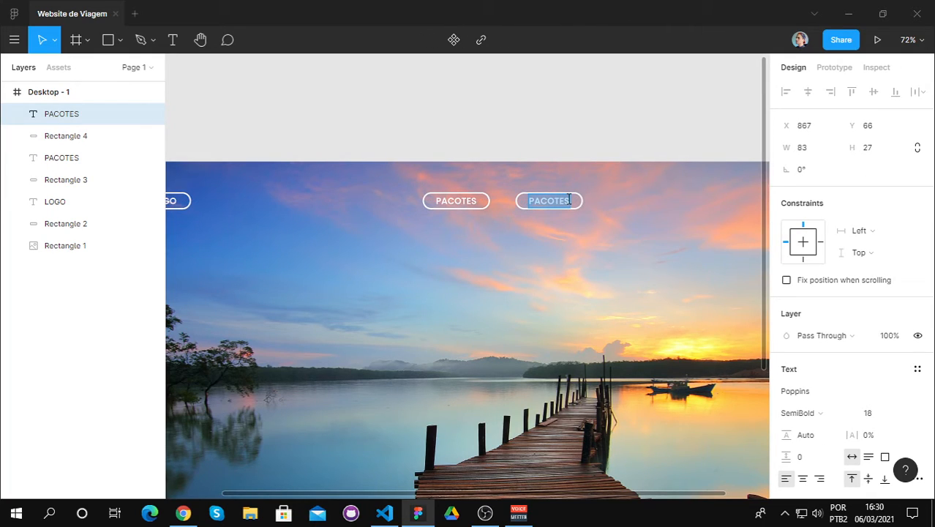
key("Escape")
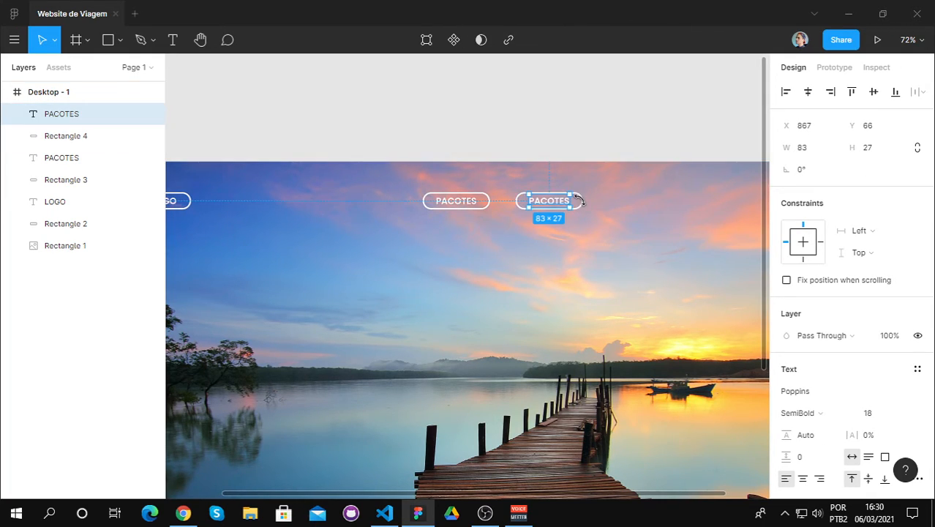
left_click(583, 205)
left_click_drag(582, 199, 602, 200)
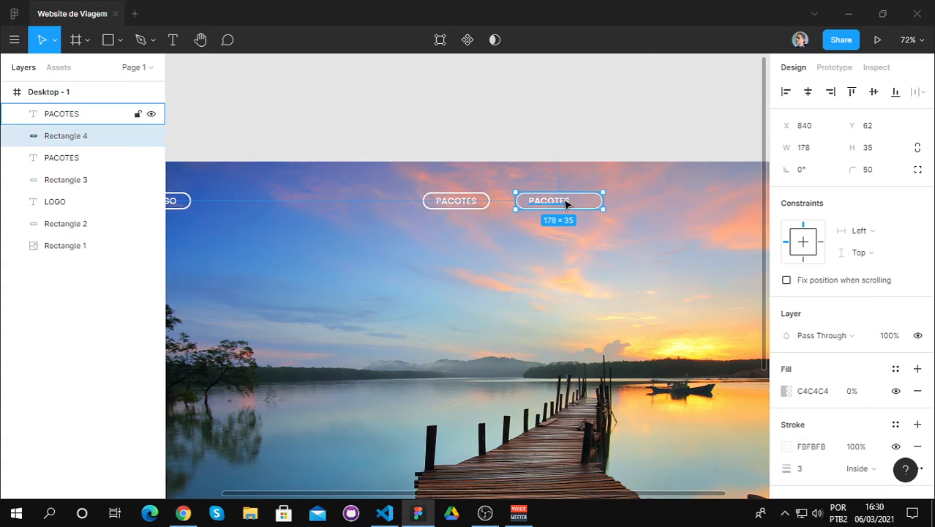
Step: Replace the text in the widened duplicate pill with "ATENDIMENTO" and deselect it
double_click(571, 198)
type("ATE")
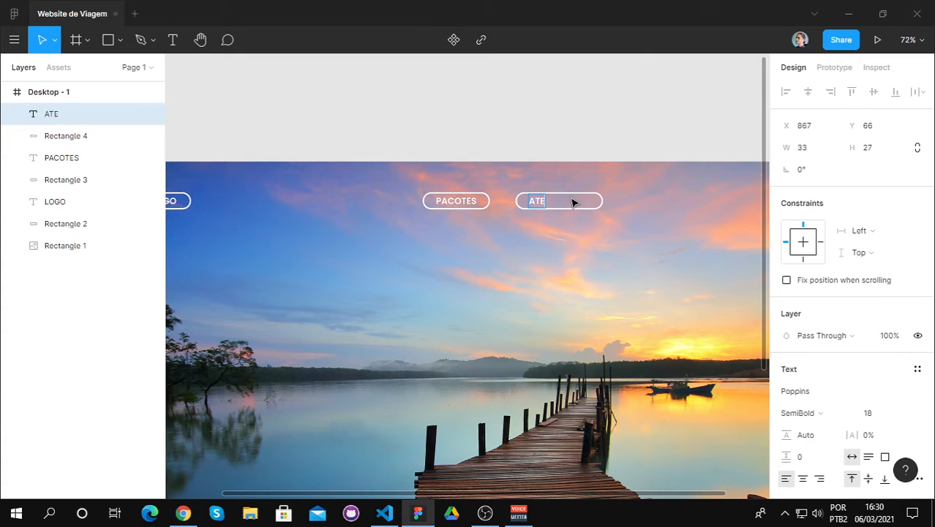
type("NDIMENTO")
key("Escape")
key("Escape")
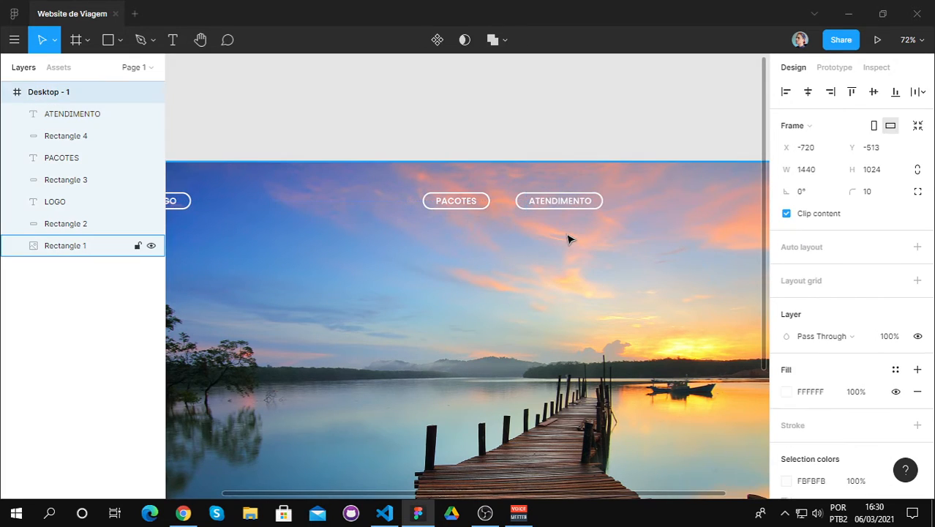
left_click(562, 205)
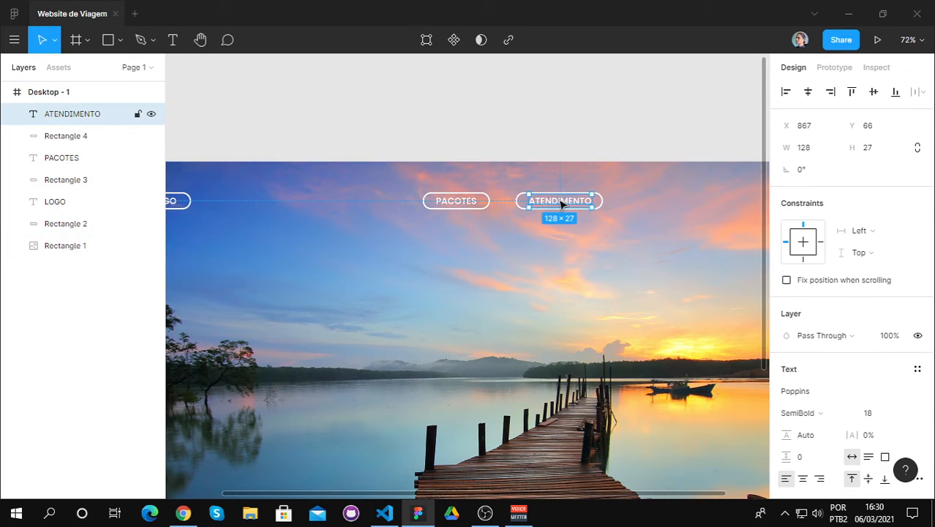
key("Escape")
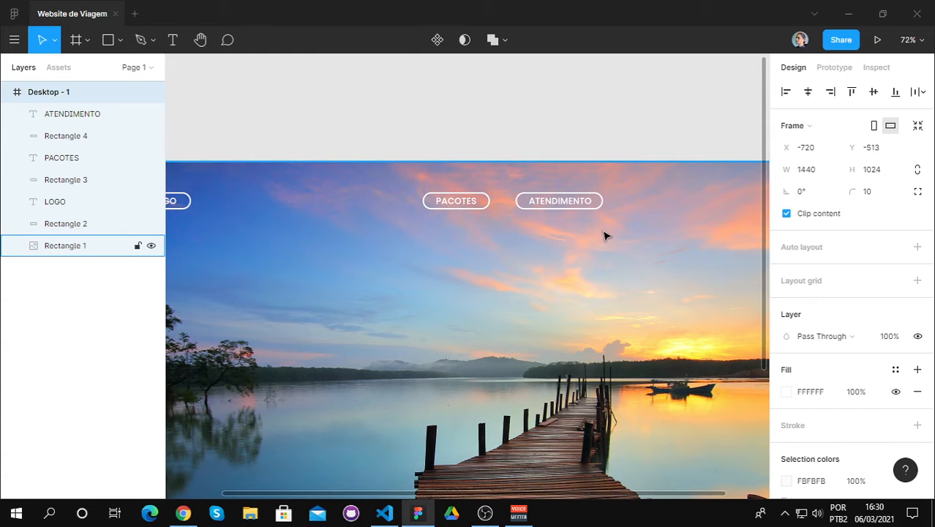
Step: Duplicate the ATENDIMENTO text with its pill and place the copy to its right on the same row, with the pill at about X 1070
left_click(596, 206)
left_click(603, 206, "shift")
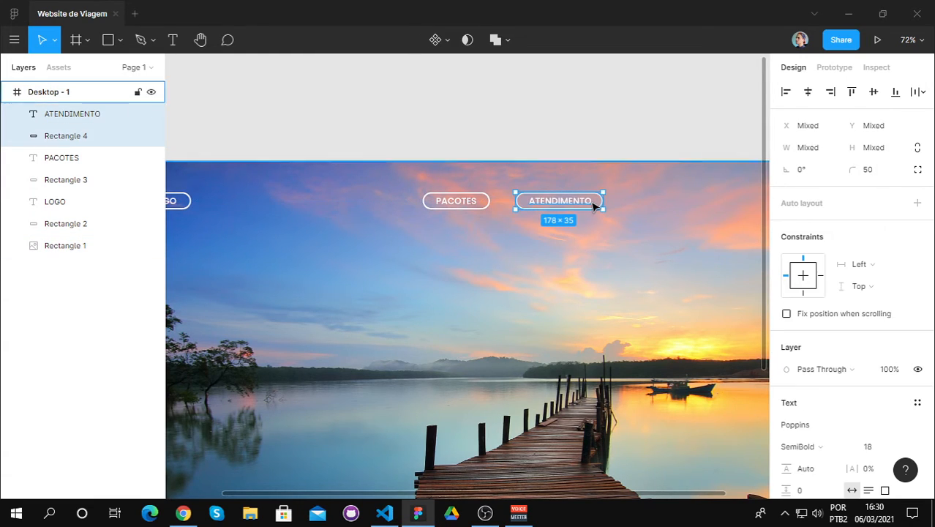
key("ctrl+v")
left_click_drag(581, 207, 686, 206)
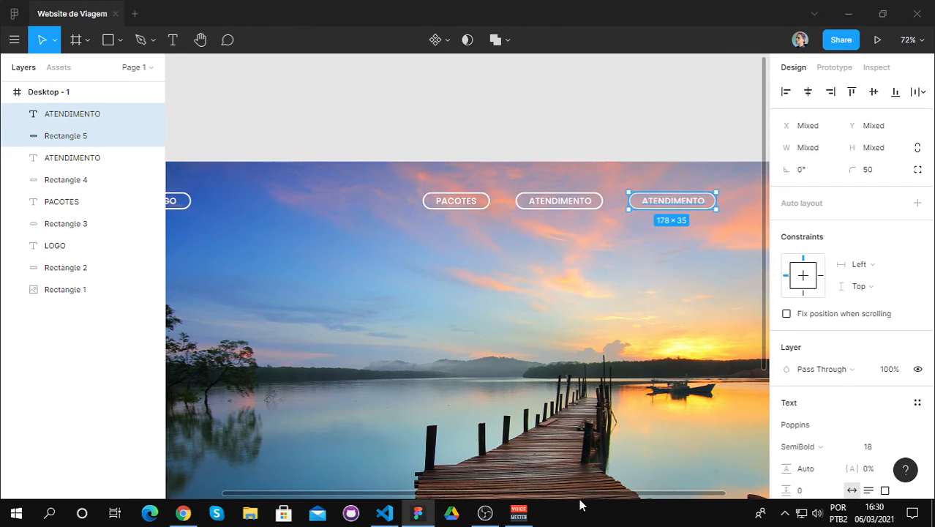
Step: Replace the text in the duplicated ATENDIMENTO pill with "CONTA"
scroll(588, 498, "right", 3)
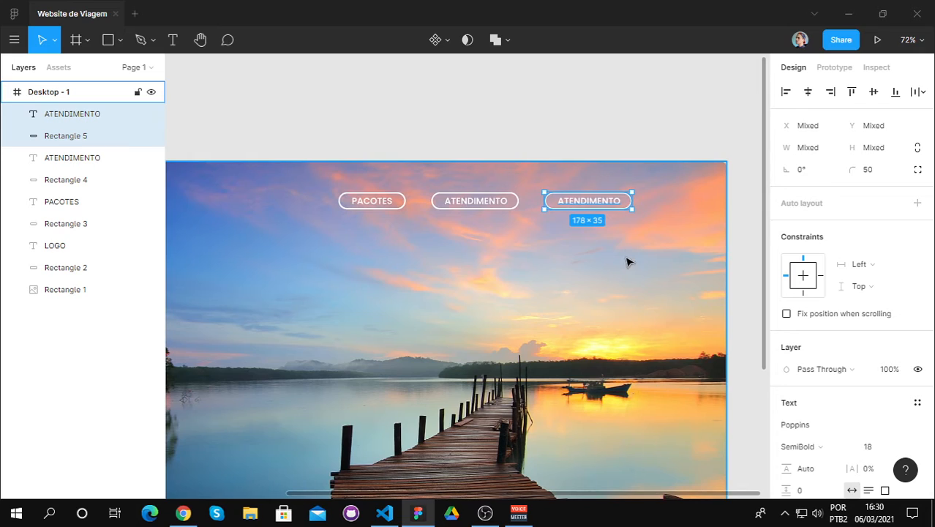
double_click(616, 202)
key("BackSpace")
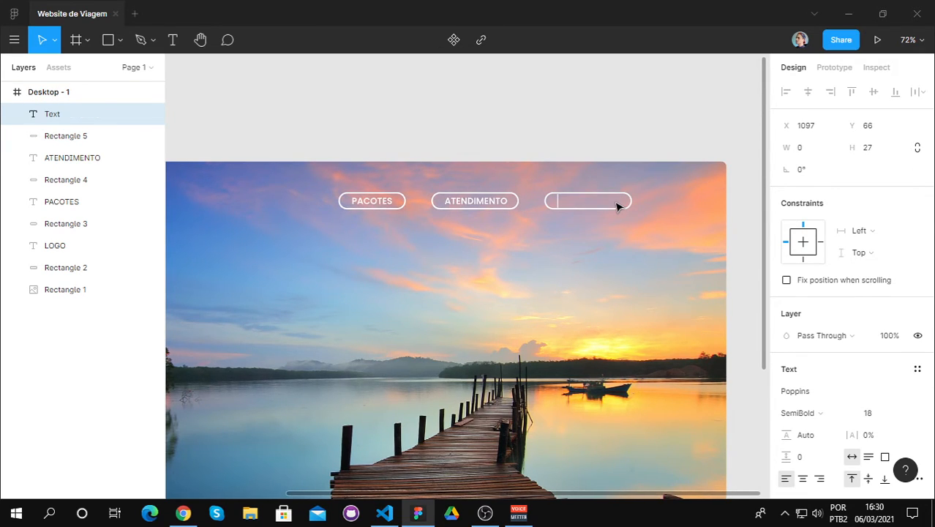
type("CONTA")
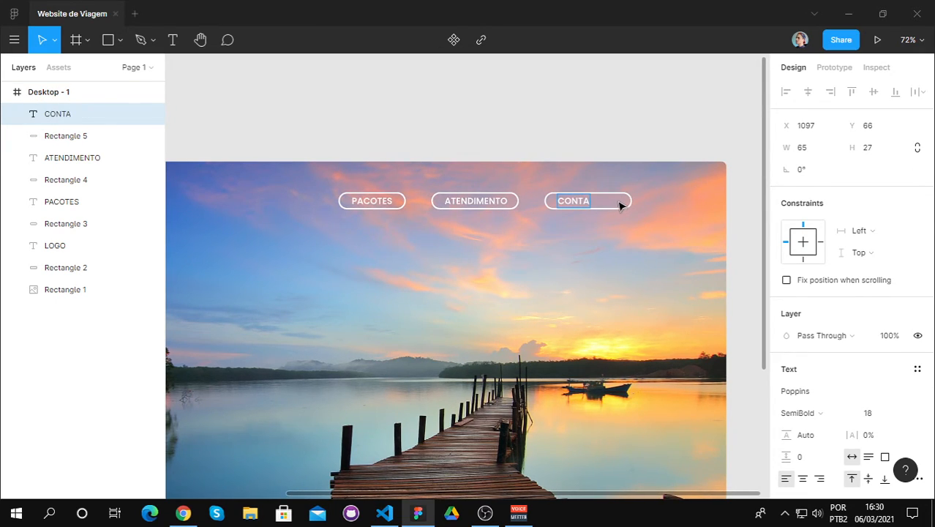
key("Escape")
key("Escape")
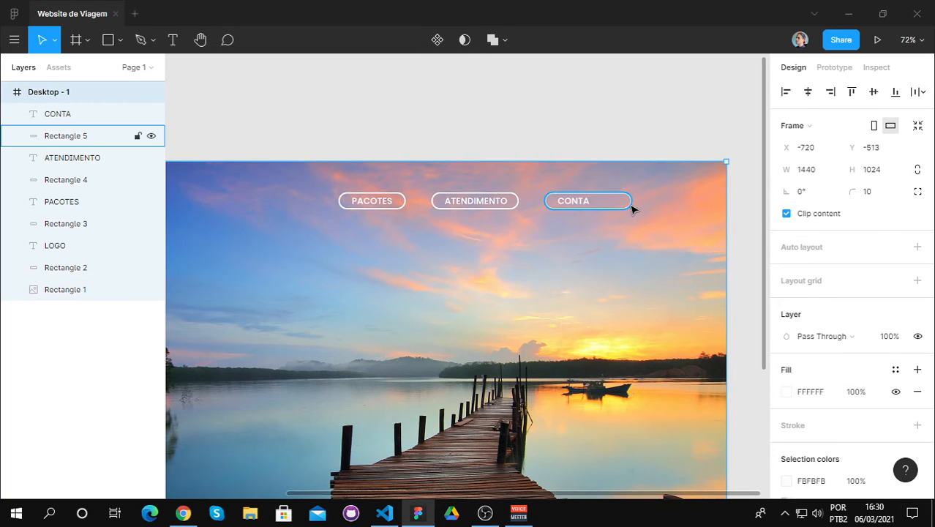
Step: Narrow the CONTA pill to about 112 by pulling in its right edge so that it fits evenly around the text
left_click(626, 202)
left_click_drag(622, 202, 599, 201)
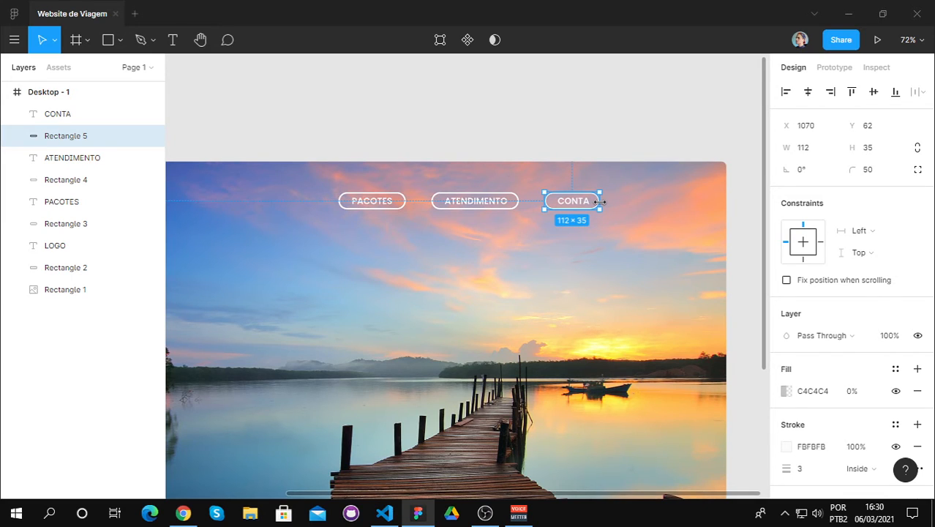
key("Escape")
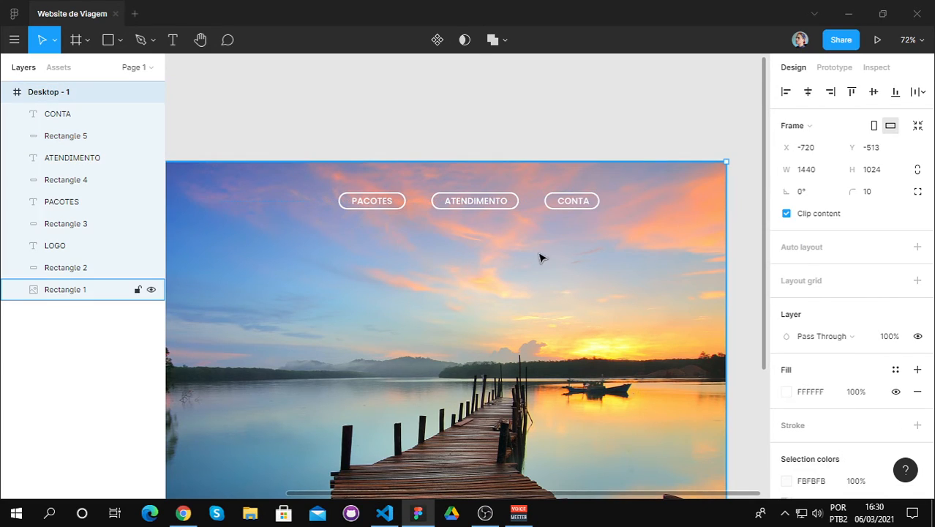
left_click(580, 203)
scroll(580, 204, "up", 3)
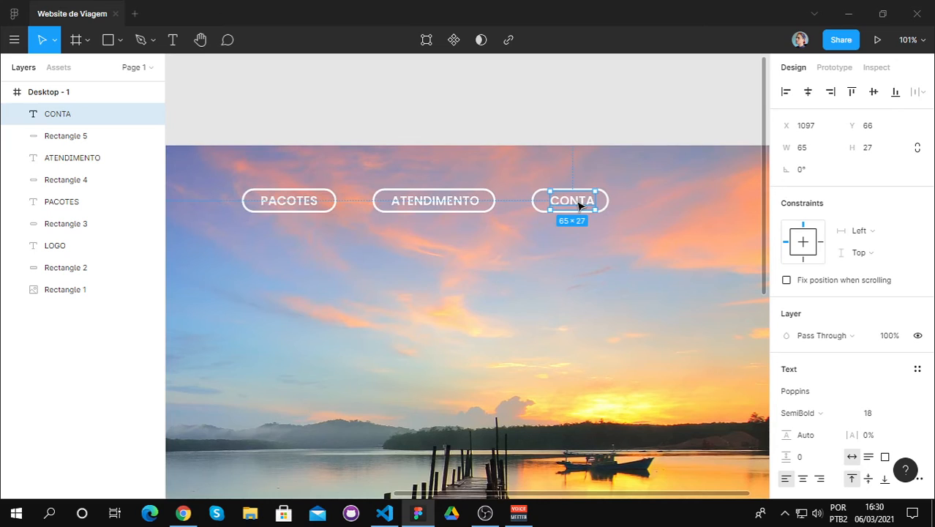
key("Escape")
Step: Duplicate the CONTA text with its pill and place the copy to its right on the same row, with the text at about X 1233
scroll(461, 313, "down", 5)
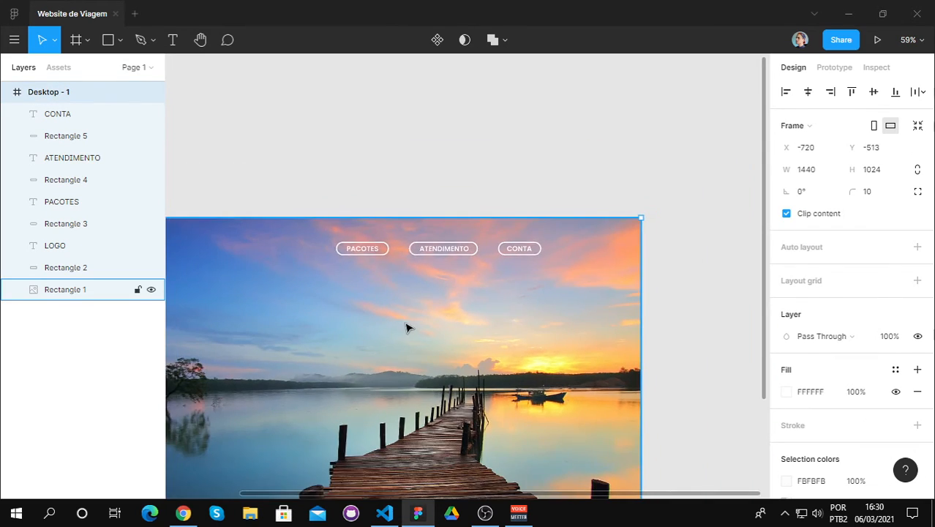
scroll(400, 338, "down", 1)
left_click_drag(468, 494, 437, 497)
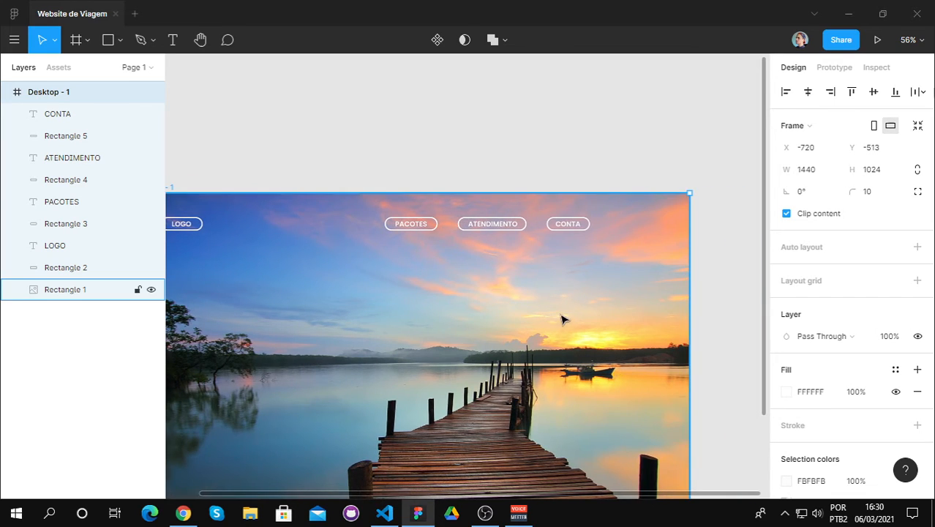
scroll(633, 253, "up", 5)
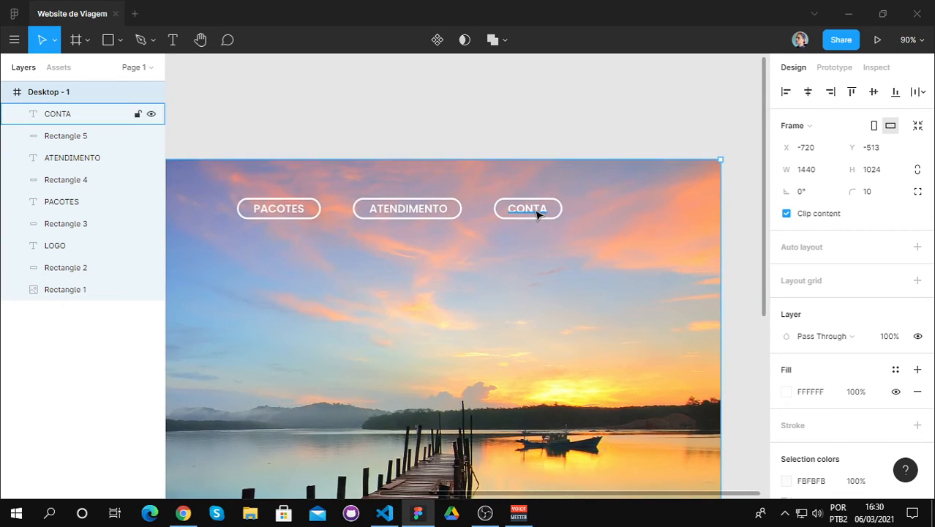
left_click(537, 213)
left_click(559, 209, "shift")
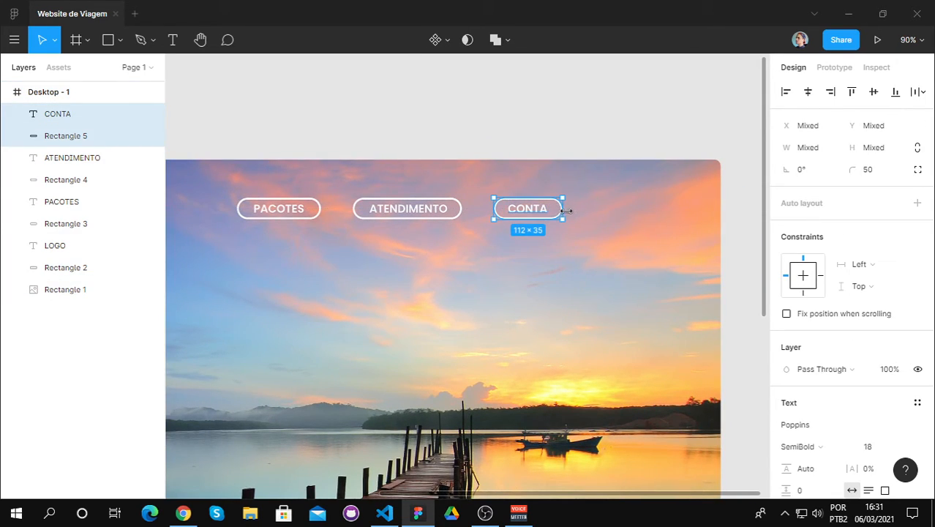
key("ctrl+v")
left_click_drag(534, 213, 620, 212)
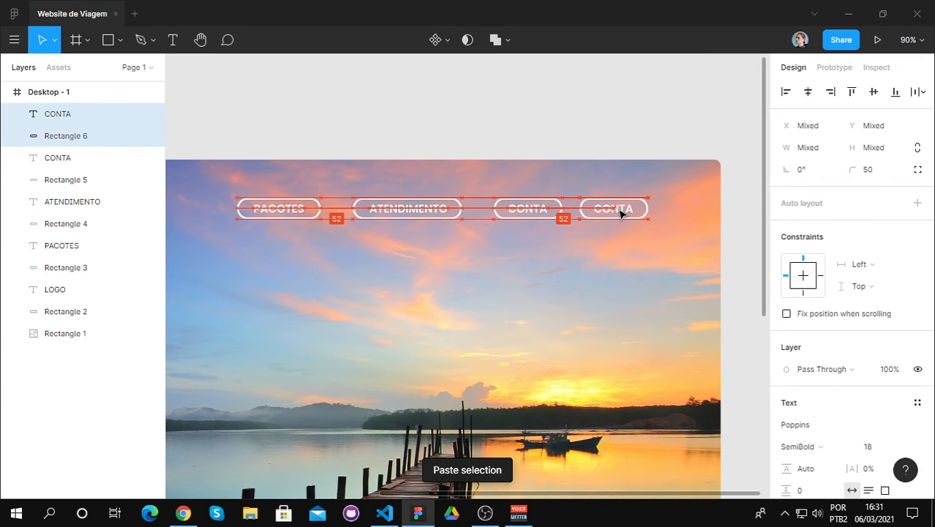
Step: Replace the text in the duplicated CONTA pill with "PEDIDOS"
double_click(620, 210)
key("BackSpace")
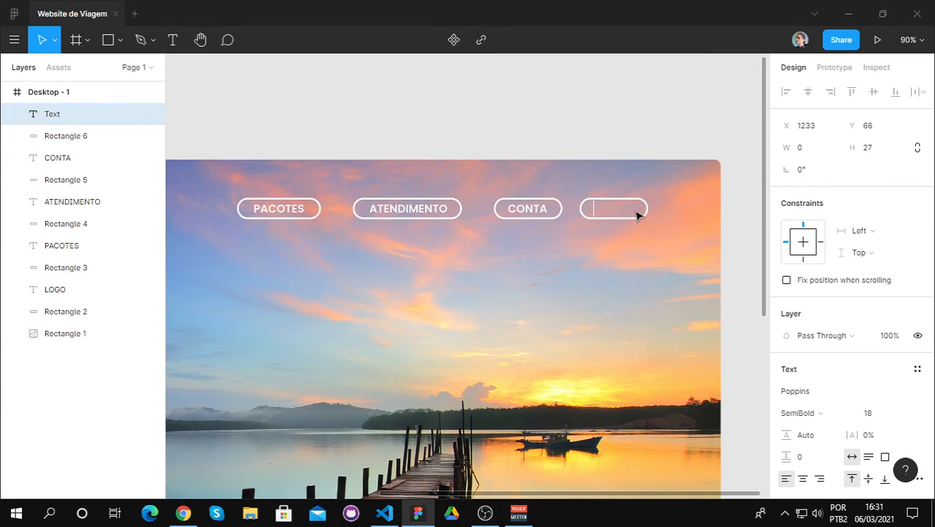
type("PEDIDOS")
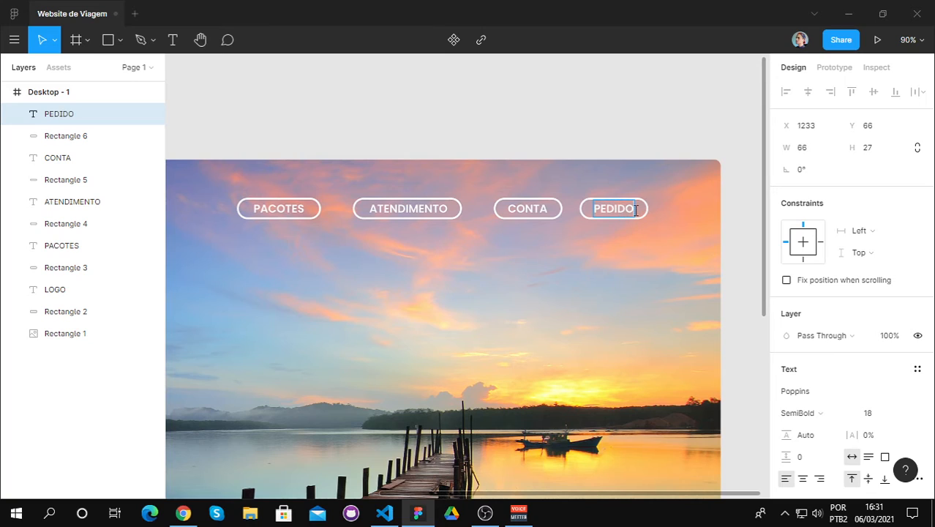
key("Escape")
key("Escape")
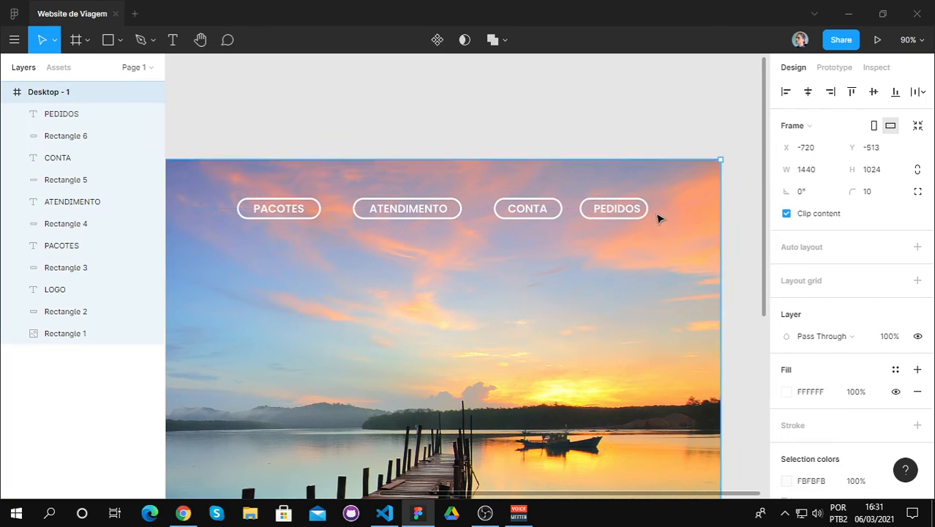
Step: Widen the PEDIDOS pill slightly by extending its right edge and centre the text inside it
left_click(645, 209)
left_click_drag(652, 209, 625, 211)
left_click(621, 210)
left_click(596, 266)
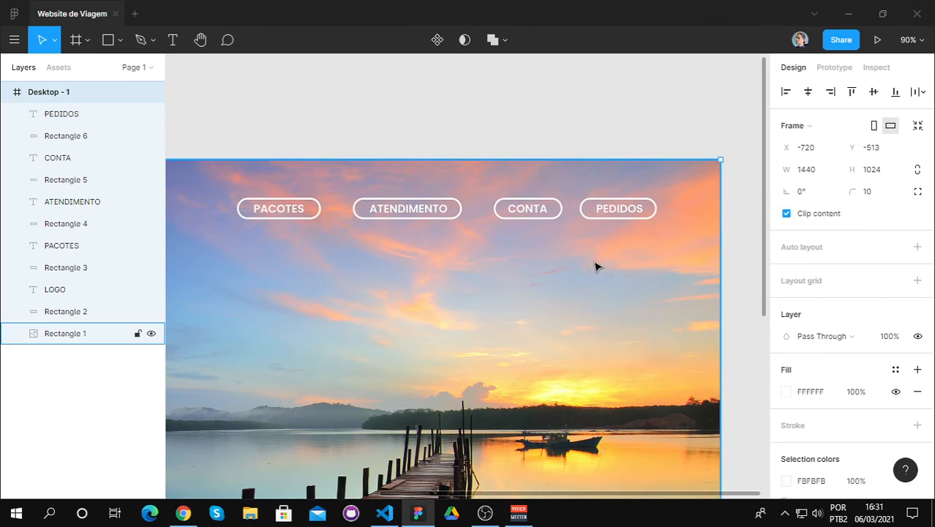
Step: Start a new text over the treeline on the left side of the pier photo and set its fill to FBFBFB
scroll(445, 295, "down", 4)
left_click(200, 40)
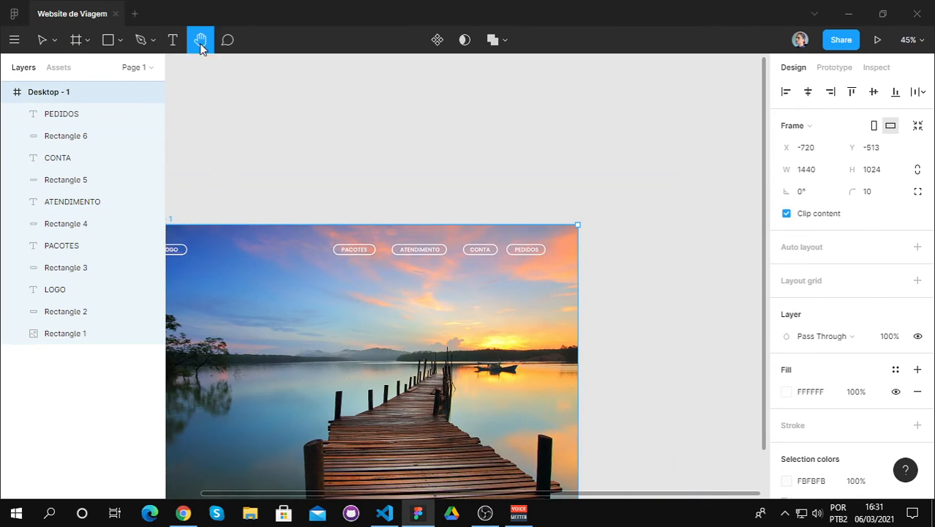
left_click_drag(338, 378, 448, 275)
scroll(461, 261, "up", 1)
scroll(441, 275, "up", 1)
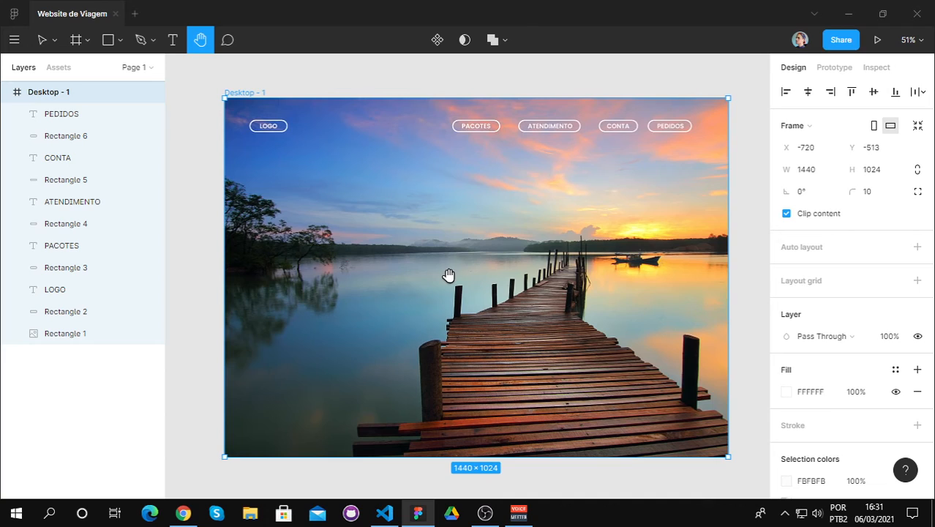
scroll(448, 275, "up", 1)
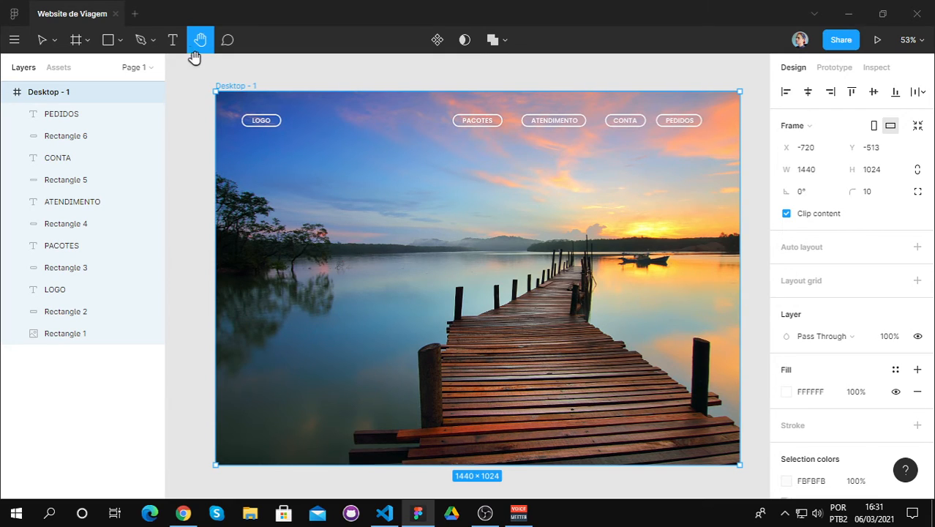
left_click(173, 40)
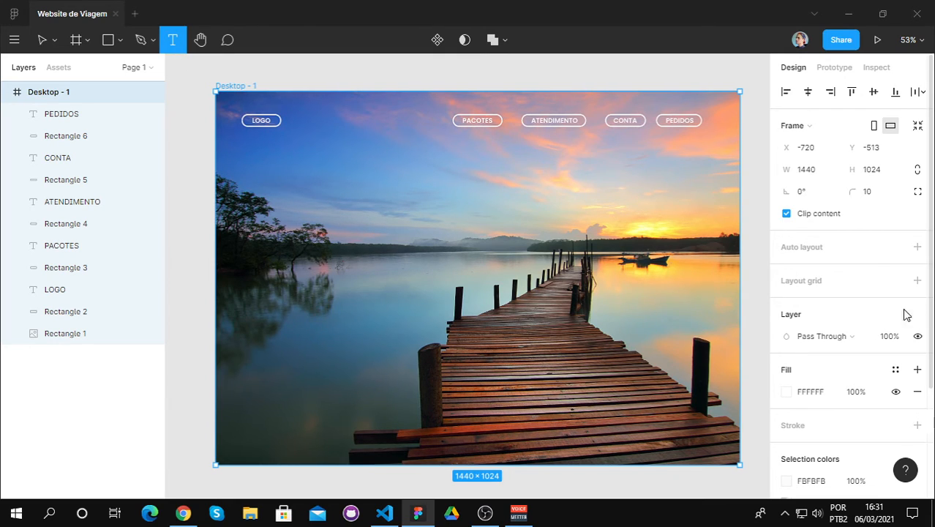
scroll(841, 333, "down", 3)
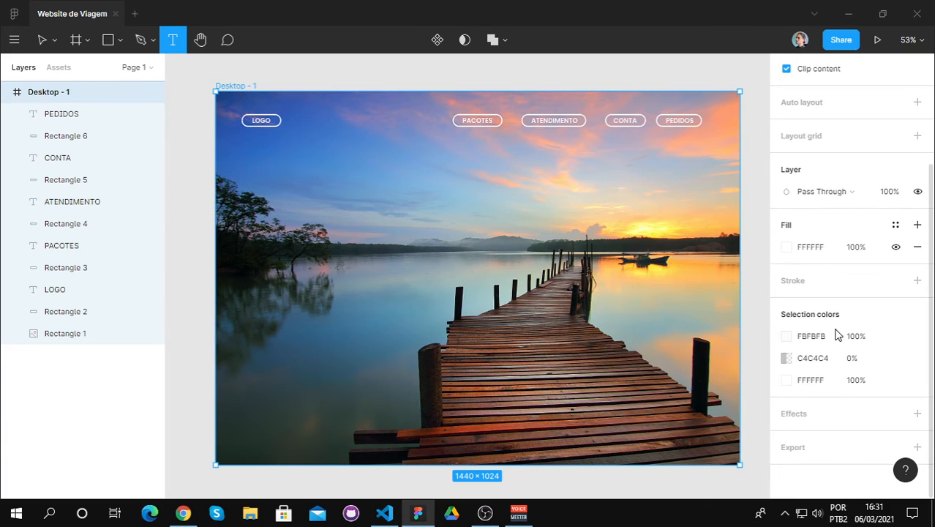
left_click(311, 255)
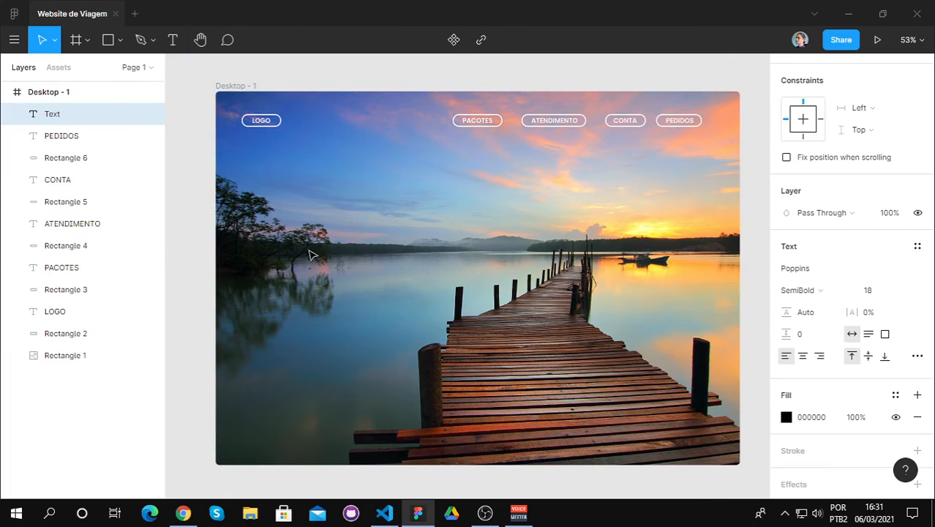
left_click(819, 416)
key("BackSpace")
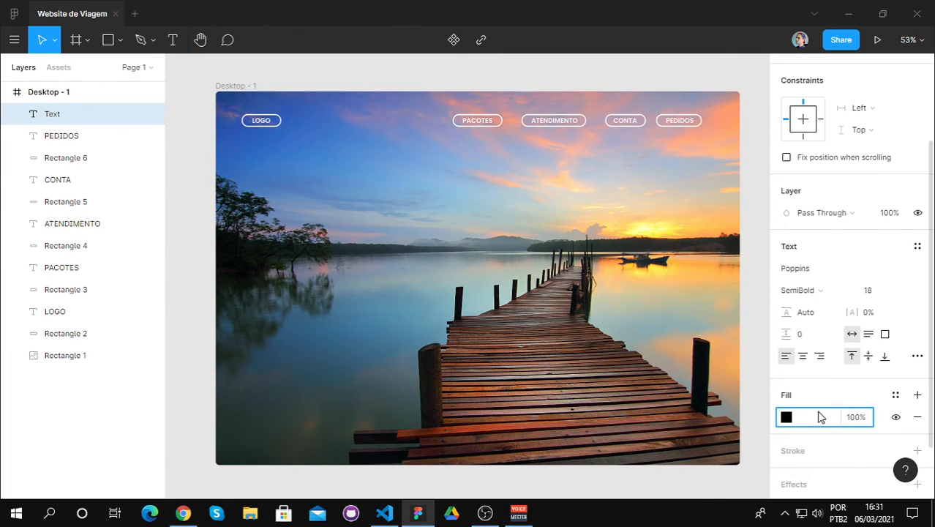
type("fbfbfb")
key("Return")
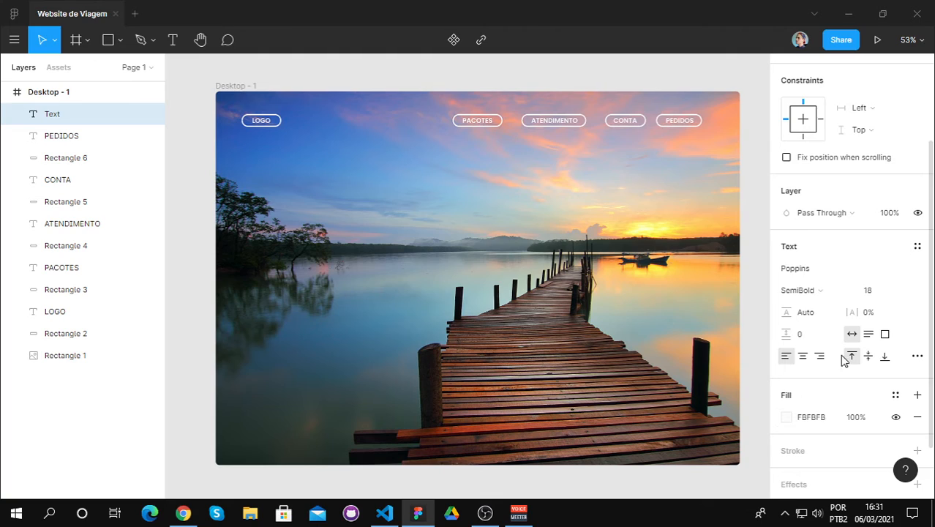
Step: Set the new text's font size to 50 and write "CONHEÇA O MUNDO"
left_click(885, 295)
type("50")
key("Return")
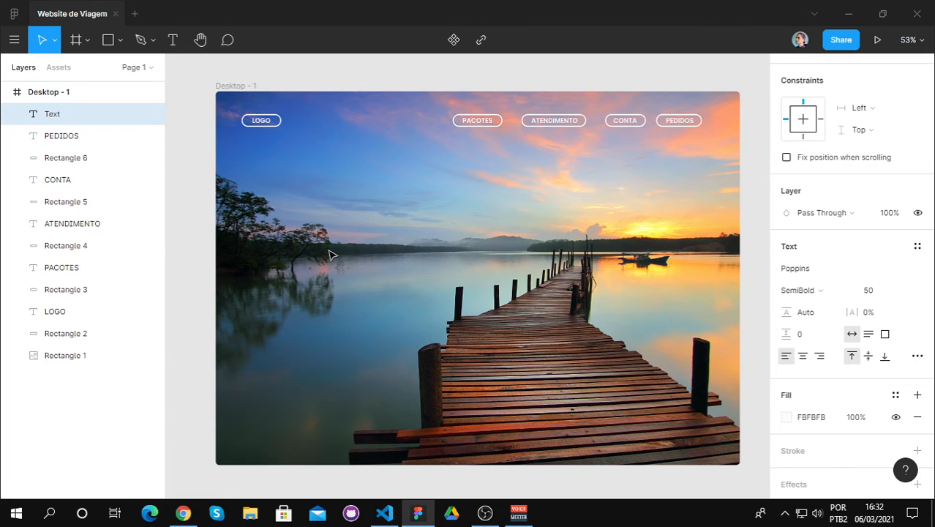
type("CONHEÇA O MUNDO")
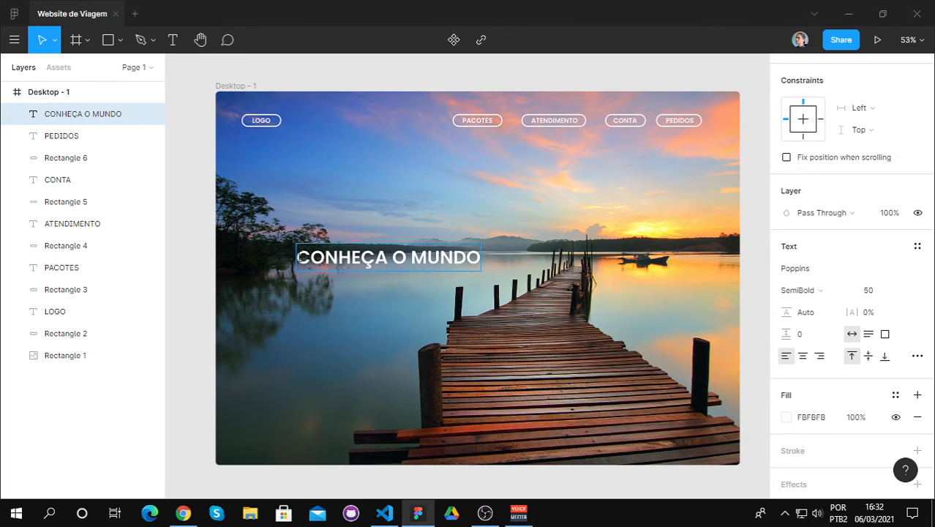
Step: Add a second line reading "REALIZE A SUA VIAGEM" beneath "CONHEÇA O MUNDO" in the same text
key("Return")
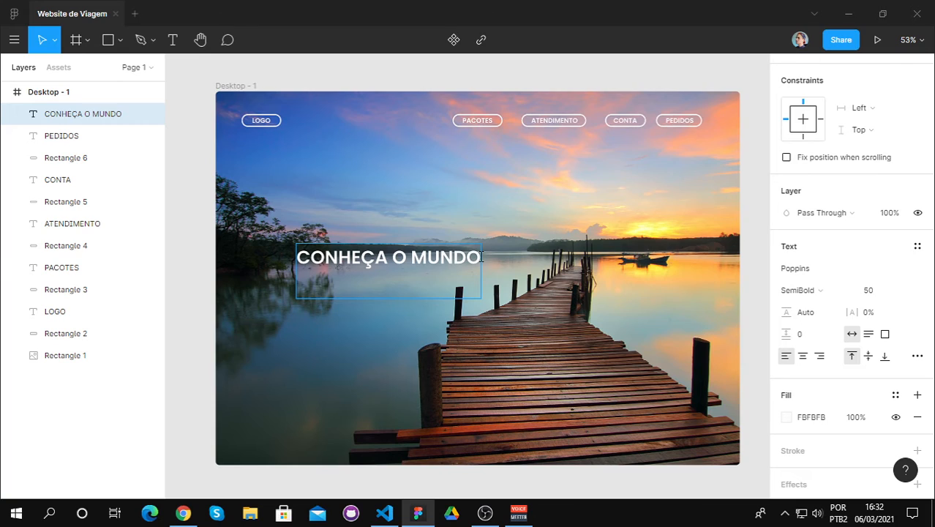
type("V")
type("I")
key("BackSpace")
key("BackSpace")
type("REALI")
type("Z")
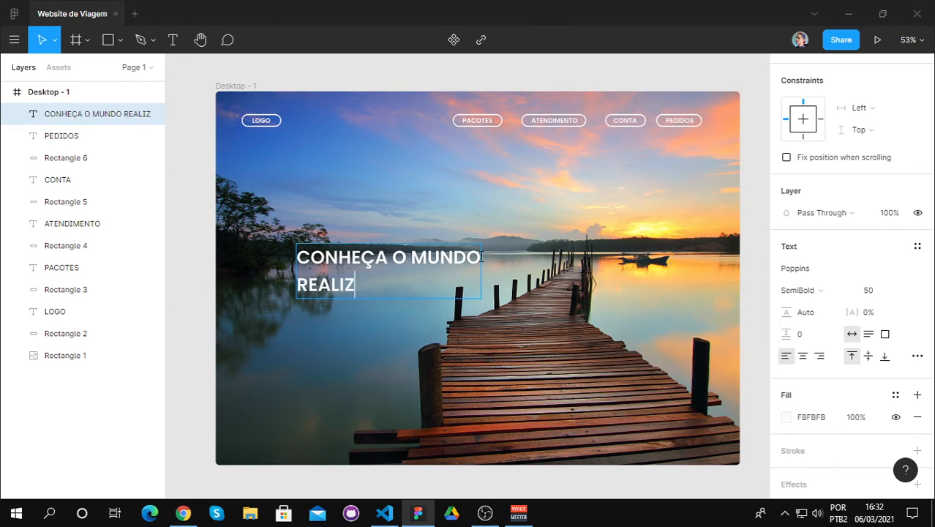
type("E A SUA ")
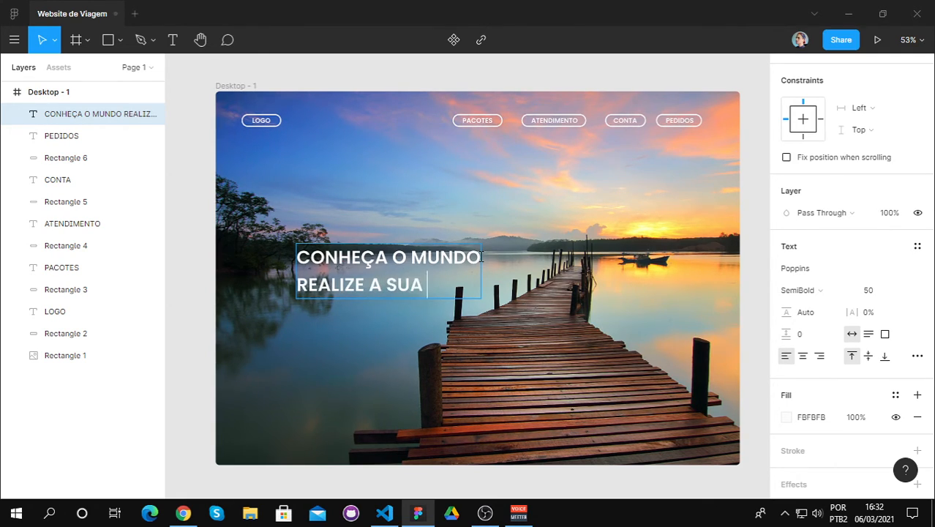
type("VIAGEM")
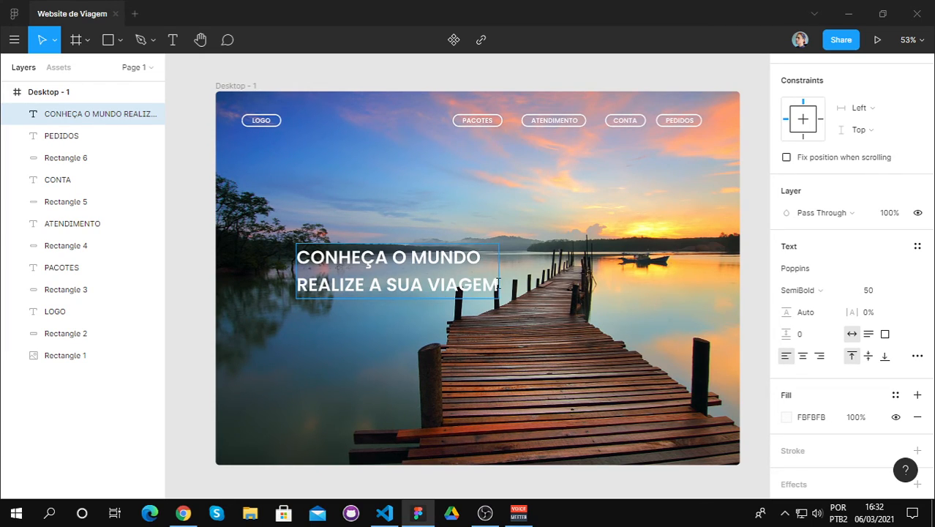
Step: Format only the "REALIZE A SUA VIAGEM" line with font size 40 and Regular weight
left_click_drag(498, 284, 300, 284)
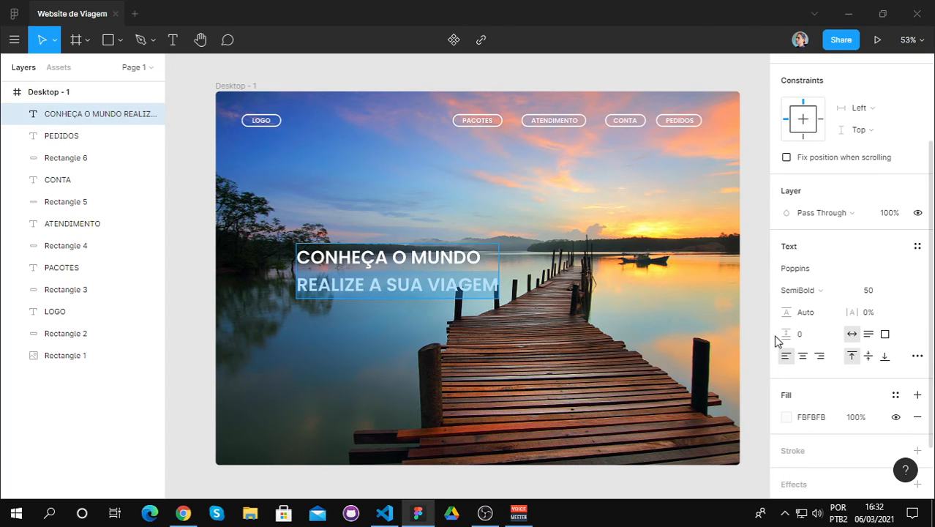
scroll(857, 336, "down", 1)
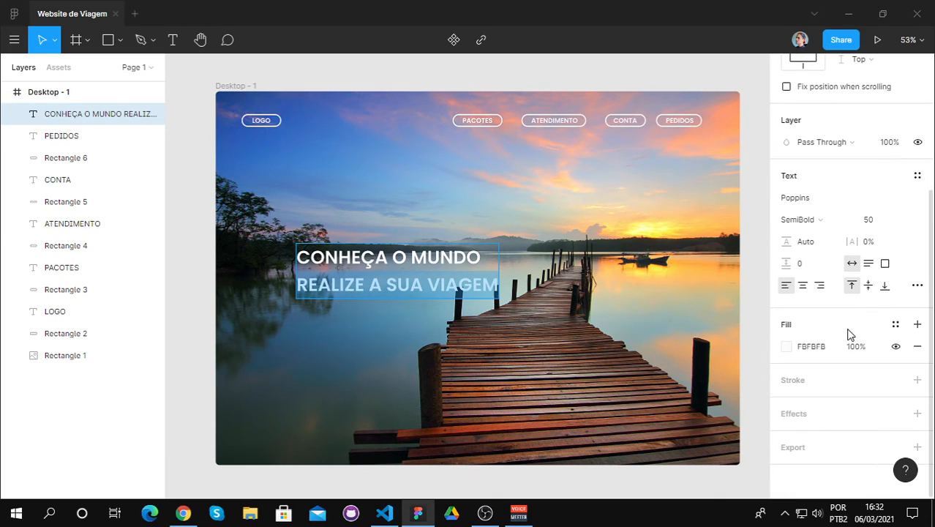
scroll(871, 267, "up", 1)
left_click(868, 289)
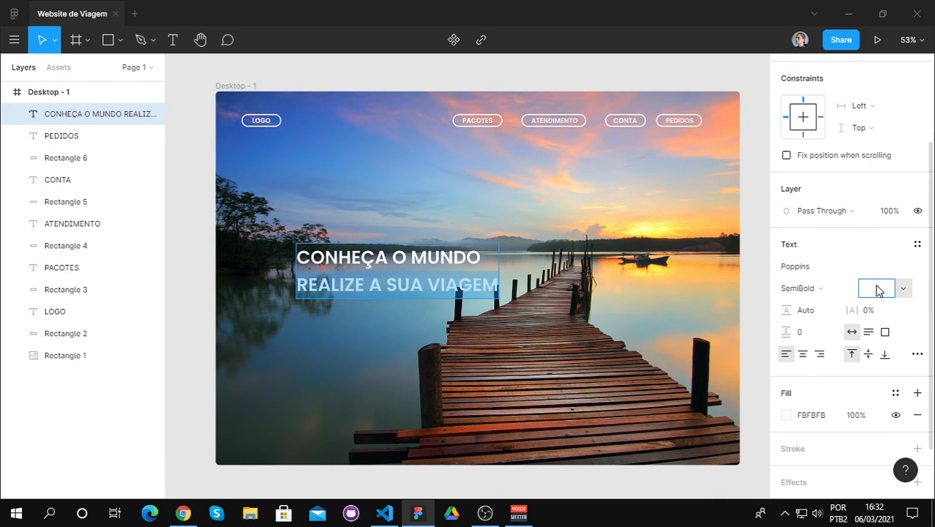
type("40")
key("Return")
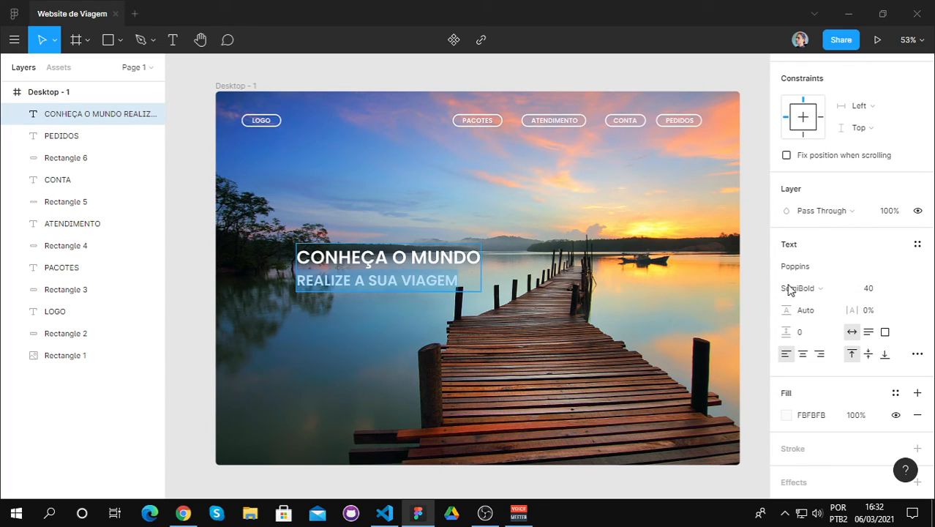
left_click(845, 288)
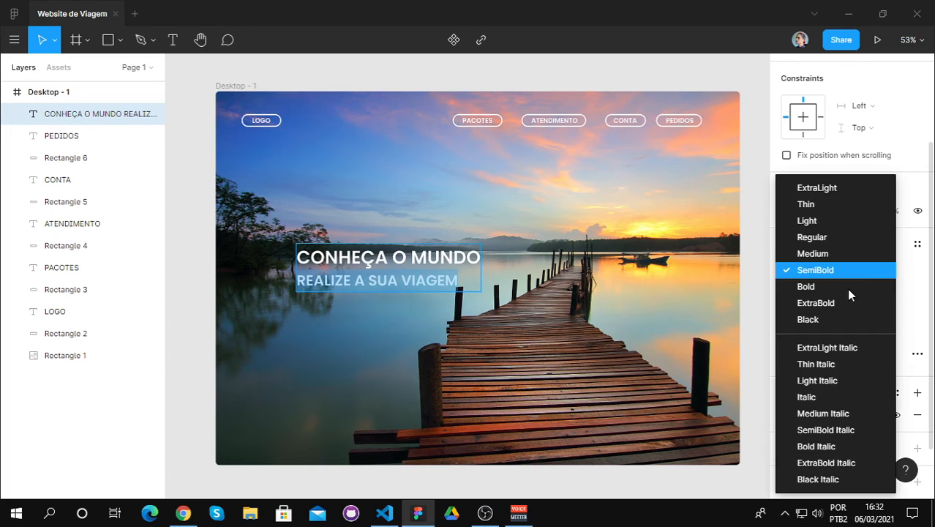
left_click(834, 241)
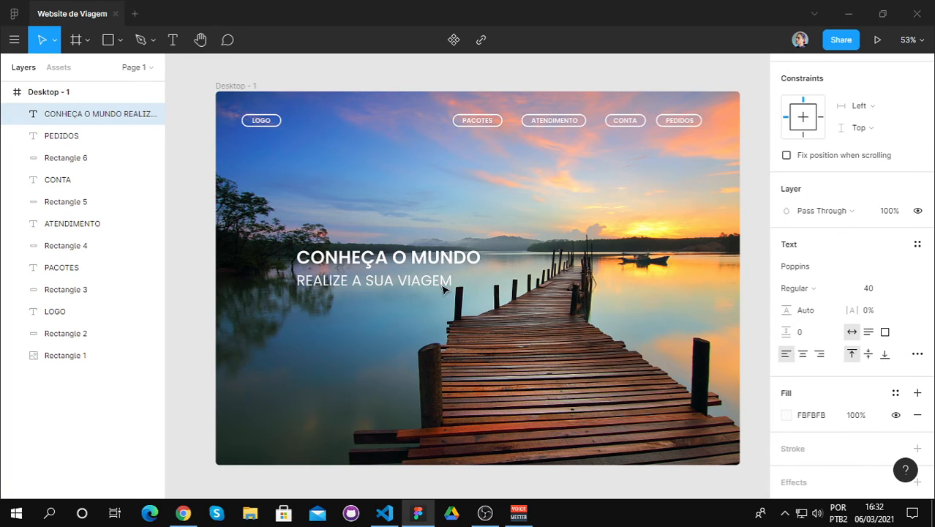
Step: Set the font size of the "CONHEÇA O MUNDO" line to 60
left_click(376, 259)
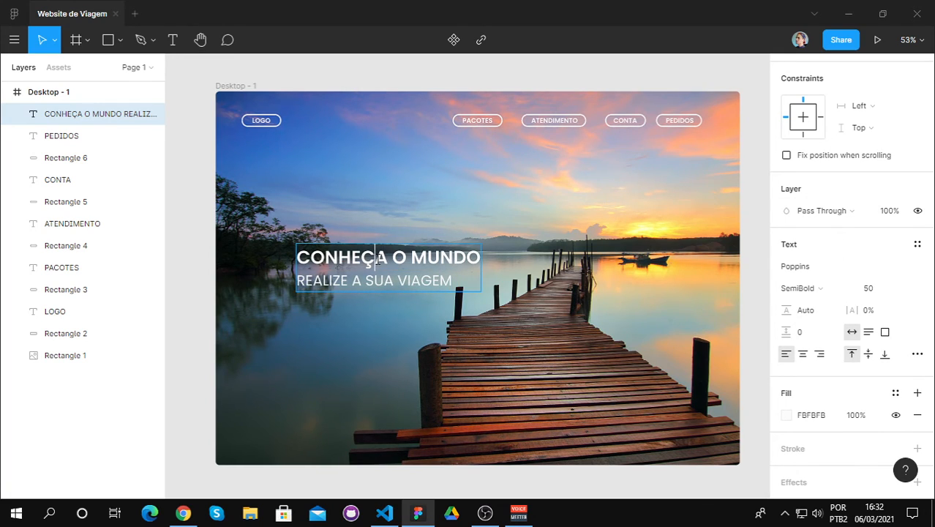
left_click_drag(297, 258, 486, 258)
left_click(872, 290)
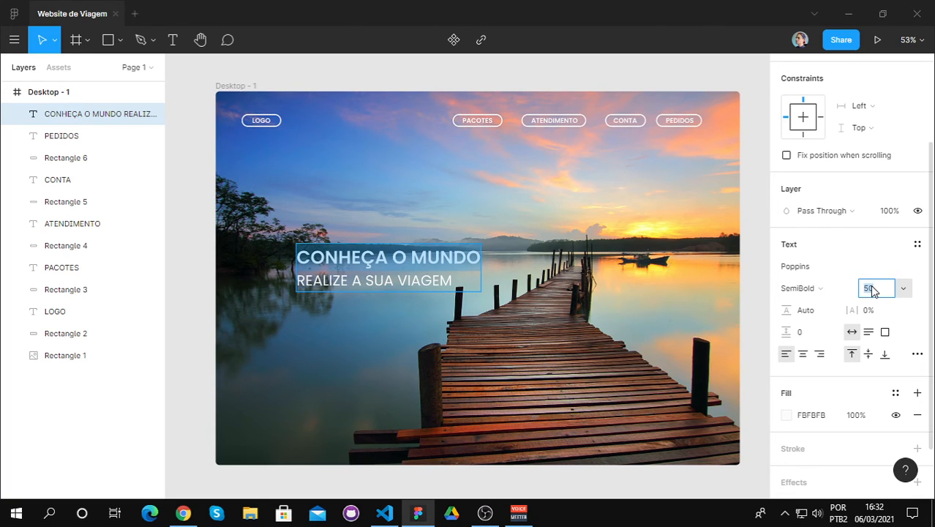
type("60")
key("Return")
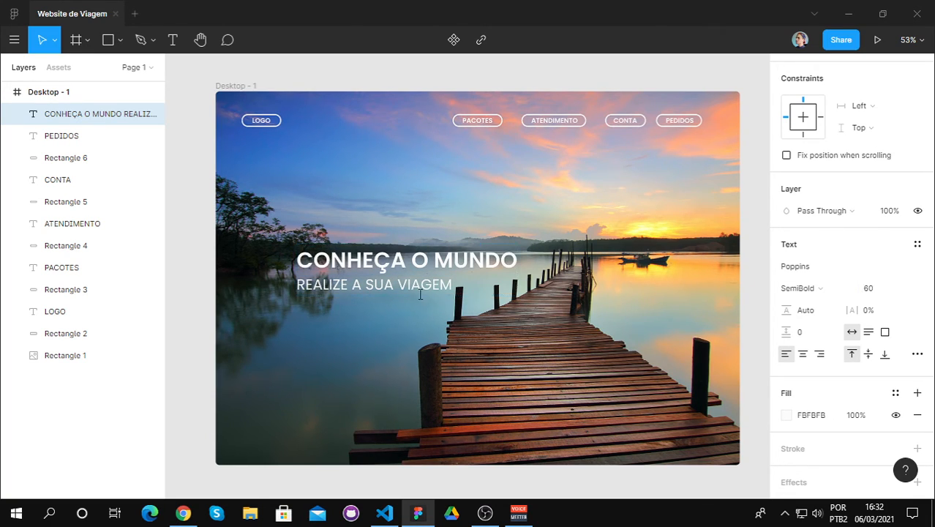
Step: Try font size 50 on the "REALIZE A SUA VIAGEM" line and return it to 40
left_click(382, 289)
left_click_drag(460, 284, 296, 285)
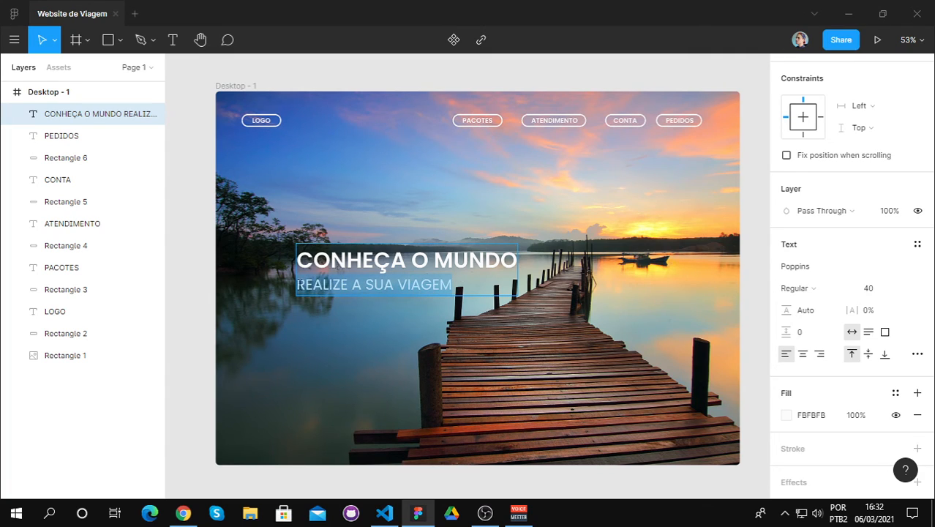
left_click(872, 290)
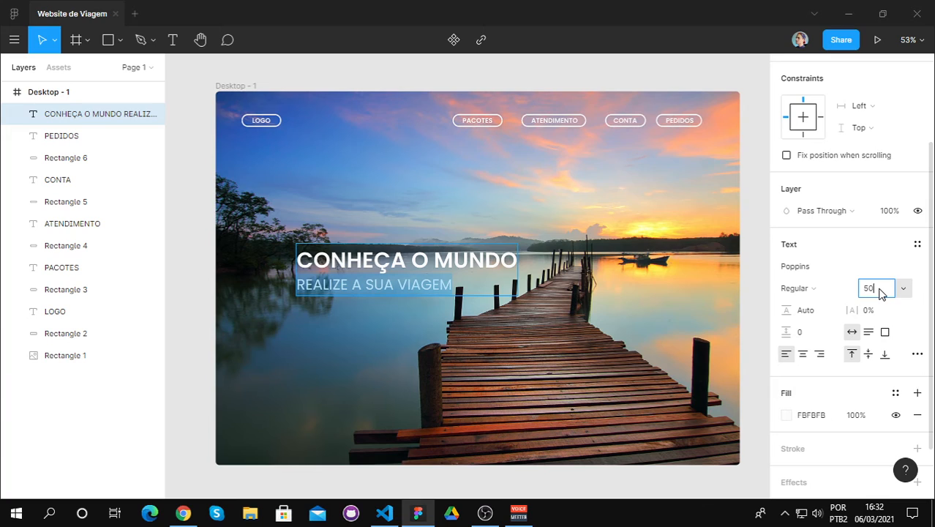
key("Return")
left_click(874, 291)
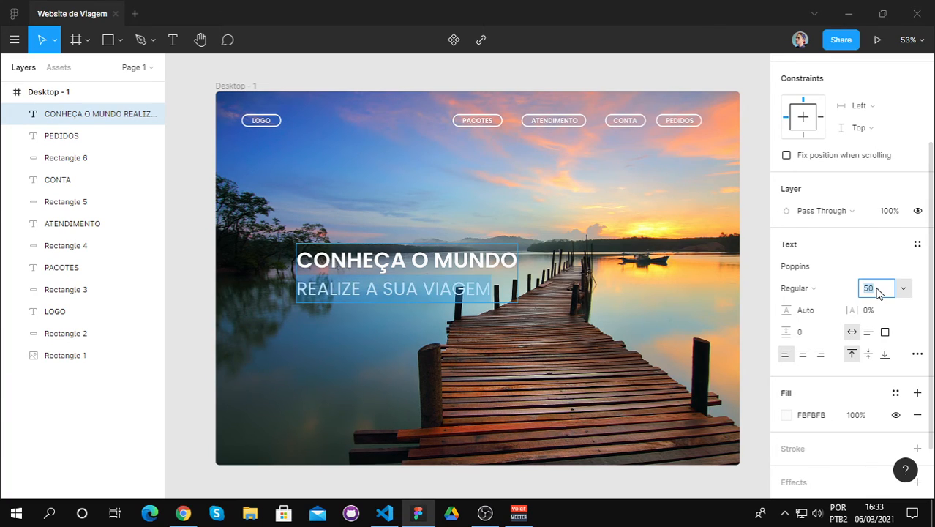
key("BackSpace")
type("40")
key("Return")
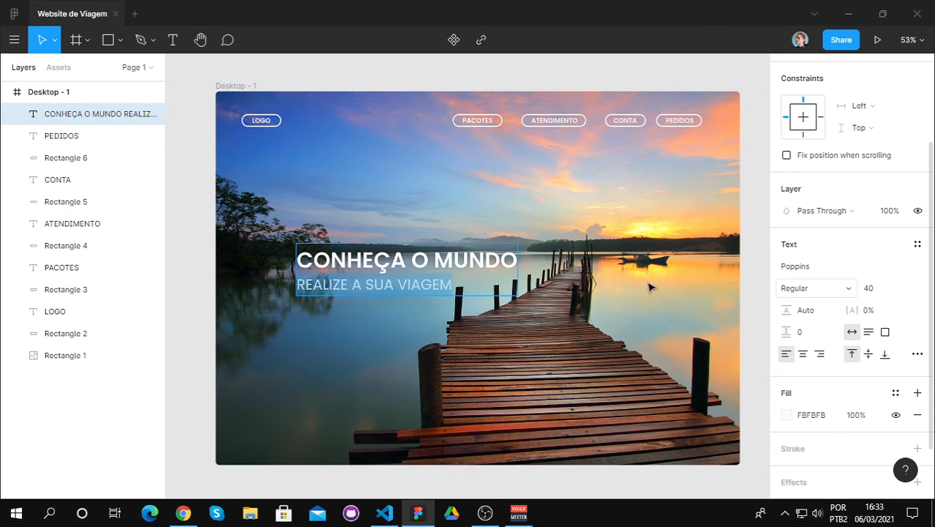
Step: Move the two-line heading a little up and to the left on the photo, and deselect it
key("Escape")
left_click_drag(418, 261, 383, 252)
key("Escape")
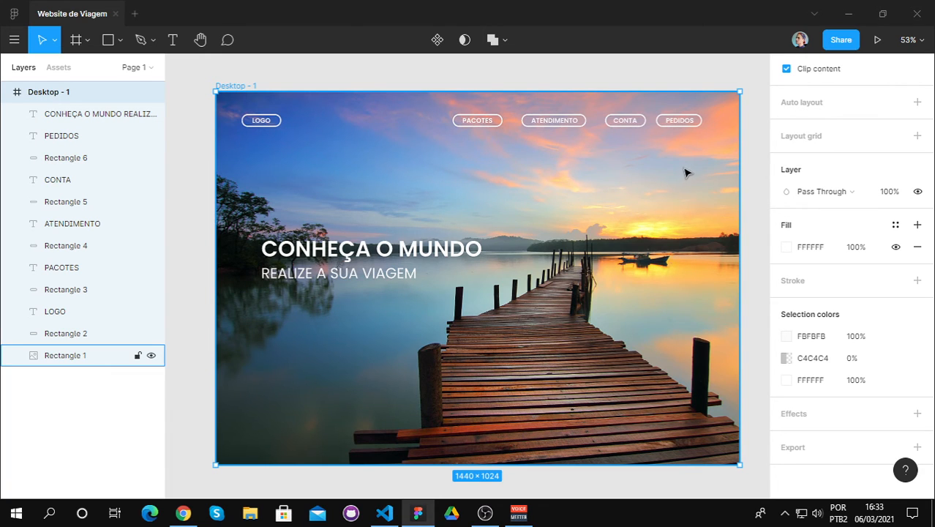
Step: Move the ATENDIMENTO text together with its pill slightly left along the header row, closer to PACOTES
scroll(685, 170, "up", 1)
scroll(668, 157, "up", 1)
left_click(516, 108)
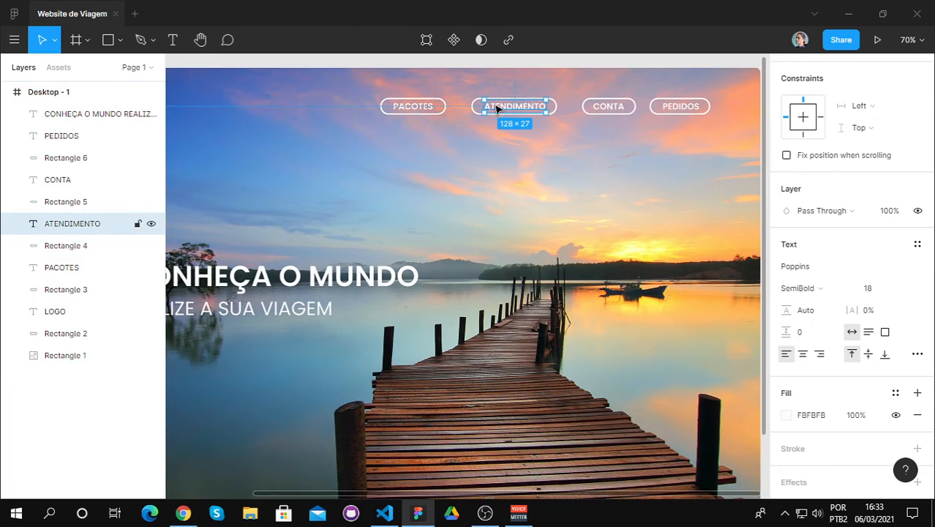
left_click(476, 110, "shift")
left_click_drag(517, 109, 510, 109)
Step: Move the CONTA text with its pill left so its gap to ATENDIMENTO matches the gap between PACOTES and ATENDIMENTO
left_click(604, 106)
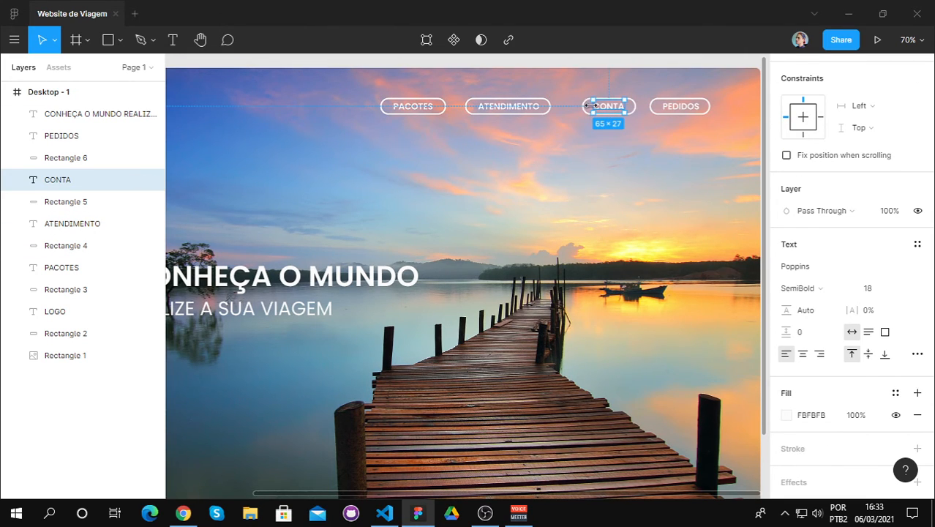
scroll(590, 99, "up", 3)
left_click(594, 105, "shift")
left_click_drag(616, 109, 600, 112)
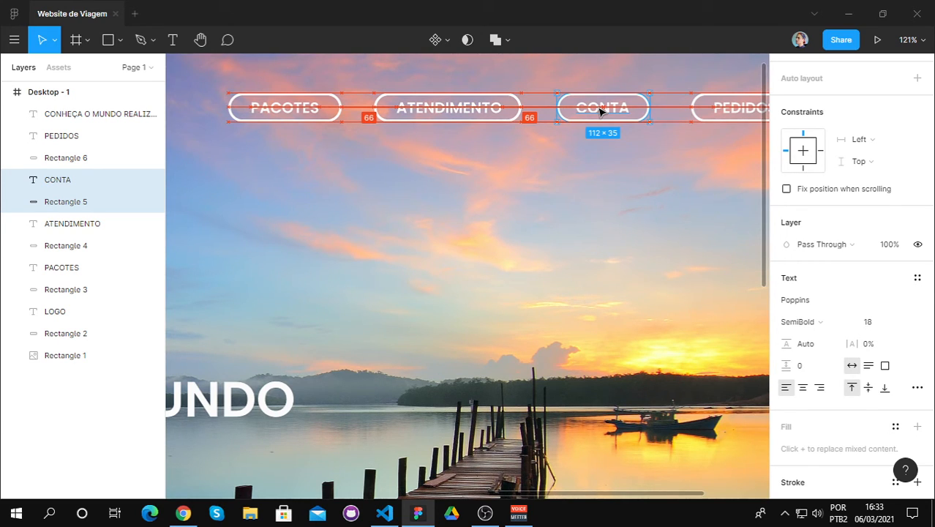
left_click_drag(600, 111, 600, 111)
Step: Move the PEDIDOS text with its pill slightly left so its gap to CONTA matches the other 66 px gaps
scroll(734, 149, "down", 1)
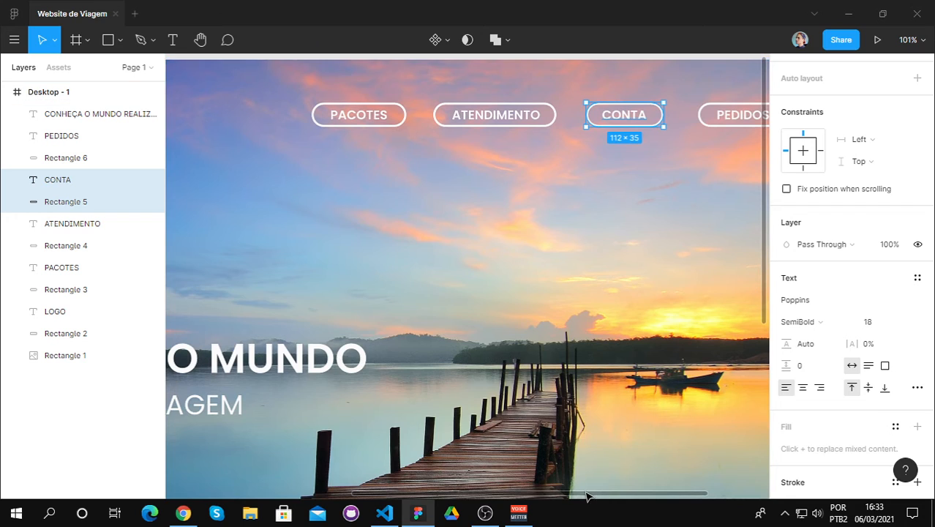
left_click_drag(587, 494, 656, 474)
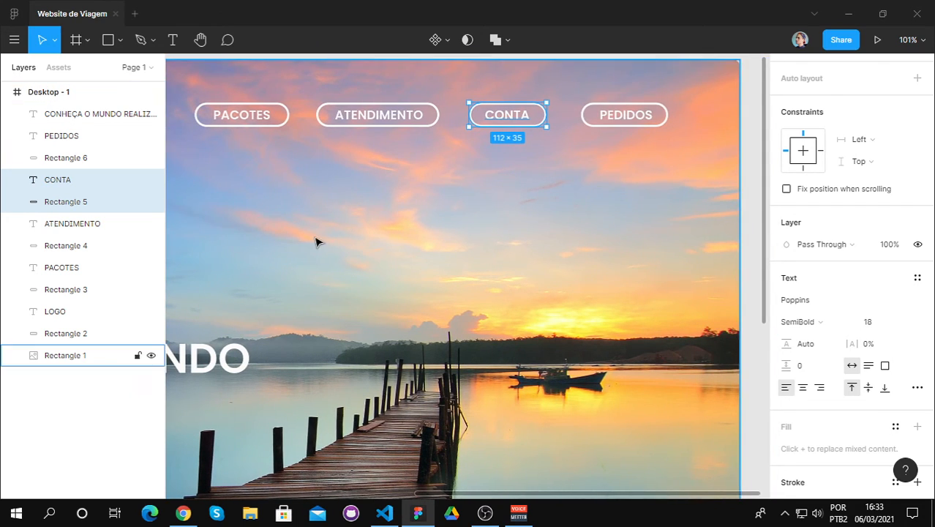
scroll(316, 242, "down", 3)
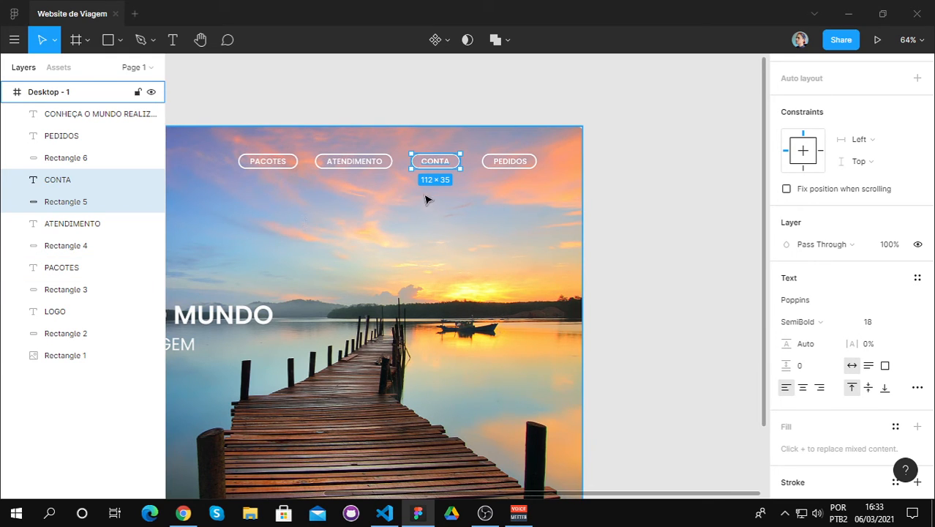
scroll(323, 190, "up", 2)
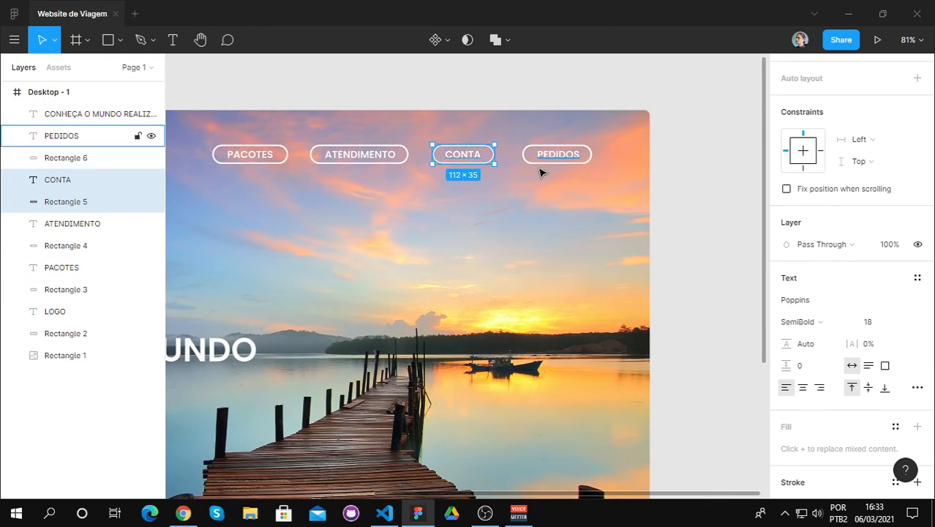
scroll(540, 172, "up", 1)
left_click(556, 151)
left_click(519, 153, "shift")
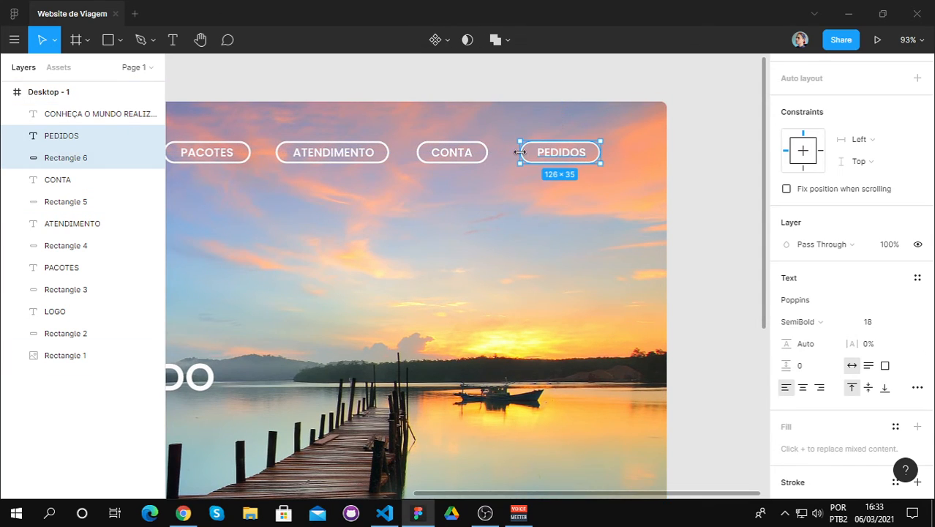
scroll(549, 157, "up", 3)
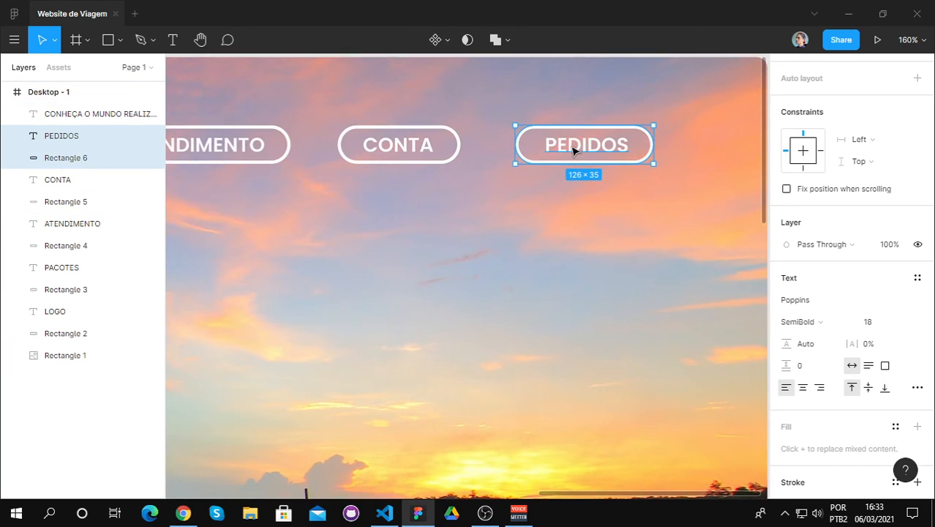
left_click_drag(569, 152, 562, 149)
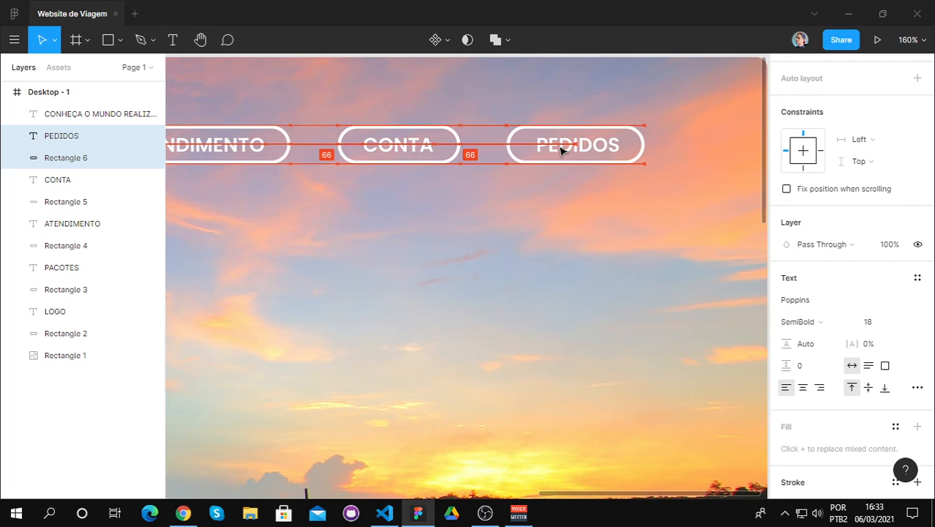
scroll(446, 221, "down", 5)
key("Escape")
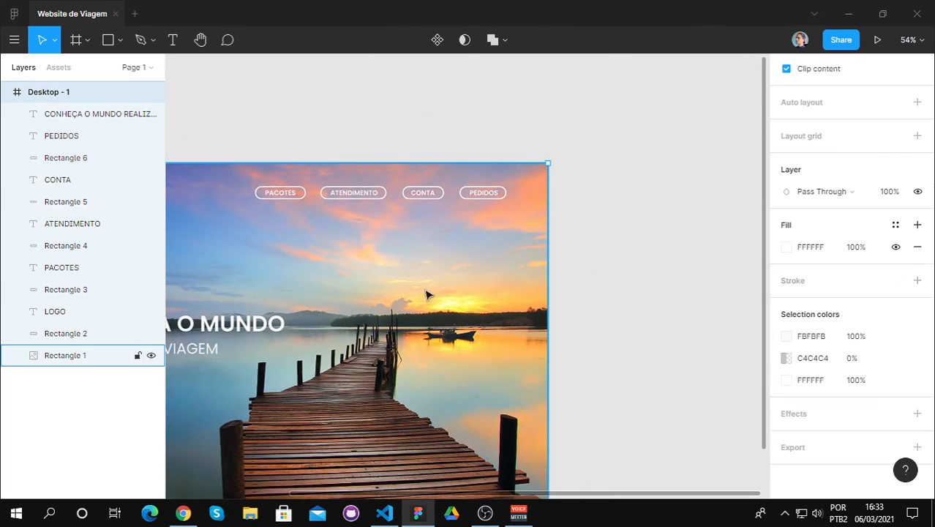
Step: Select the PACOTES, ATENDIMENTO, CONTA and PEDIDOS texts with their pills and move them together to the right, level with the LOGO pill
left_click_drag(494, 494, 364, 494)
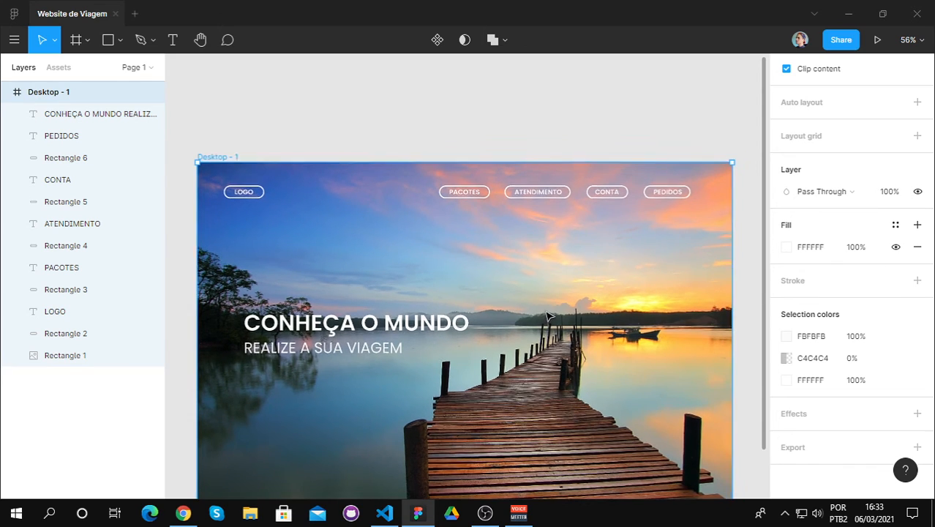
left_click(479, 192)
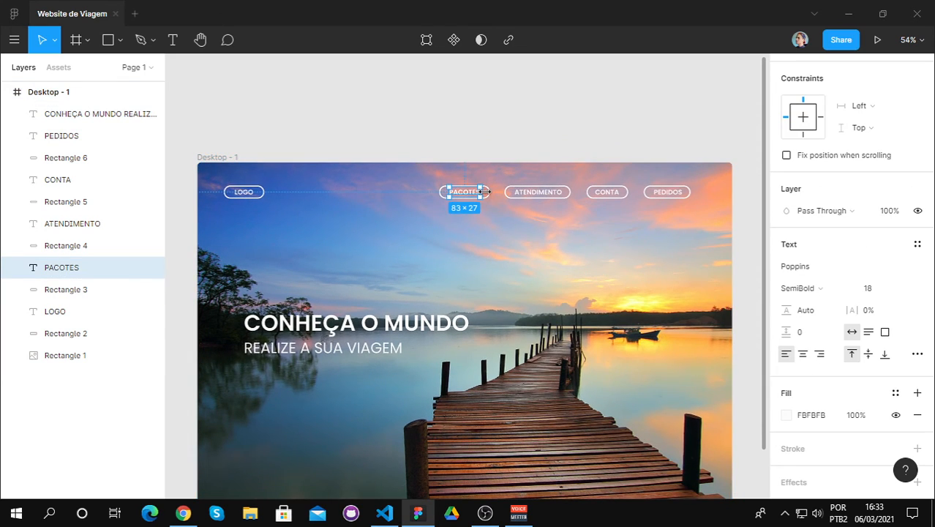
scroll(485, 191, "up", 2)
left_click(488, 196)
left_click(474, 195)
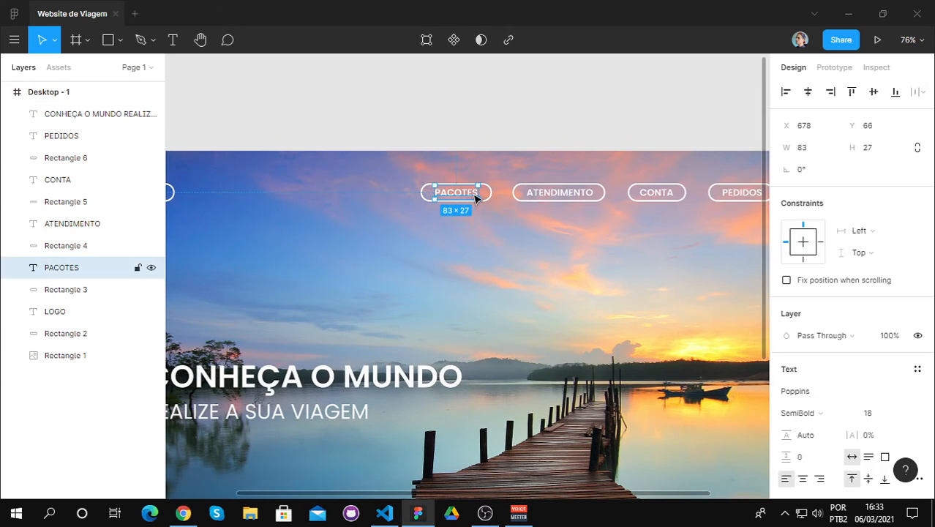
left_click(491, 195, "shift")
left_click(538, 194, "shift")
left_click(515, 196, "shift")
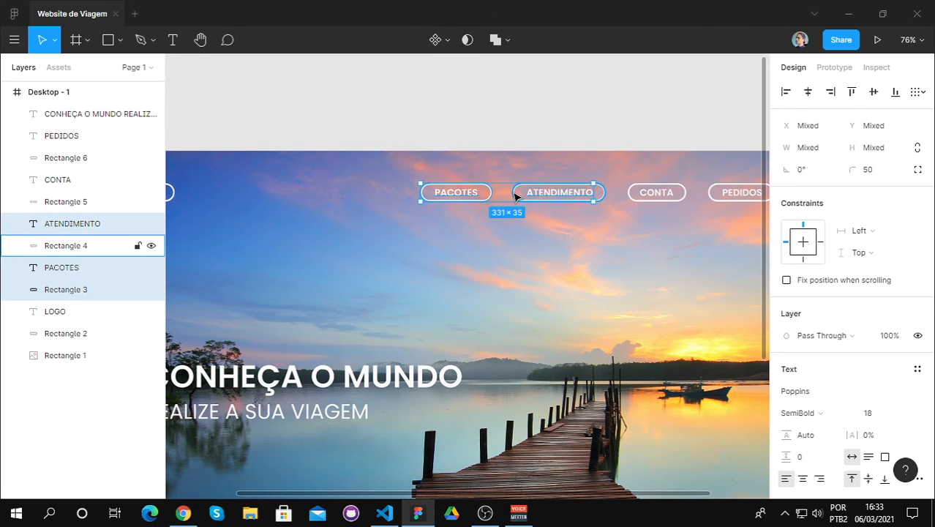
left_click(641, 197, "shift")
left_click(632, 198, "shift")
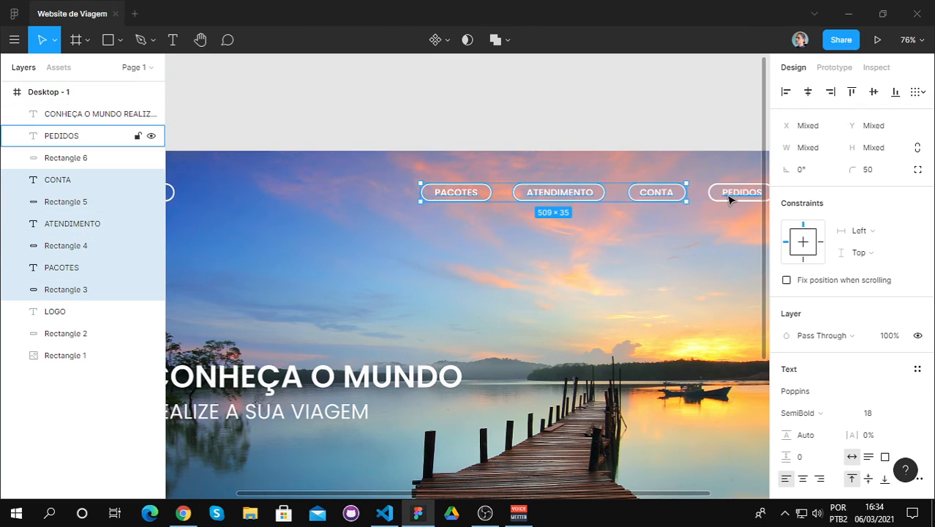
left_click(728, 199, "shift")
left_click(709, 196, "shift")
left_click_drag(652, 493, 726, 489)
left_click_drag(482, 195, 464, 200)
left_click_drag(523, 493, 477, 489)
scroll(383, 406, "down", 1)
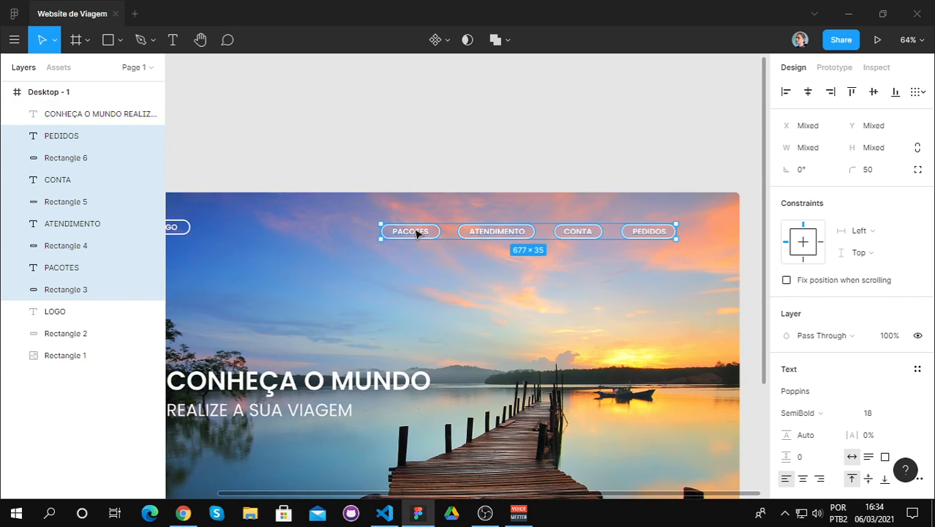
left_click_drag(418, 234, 450, 230)
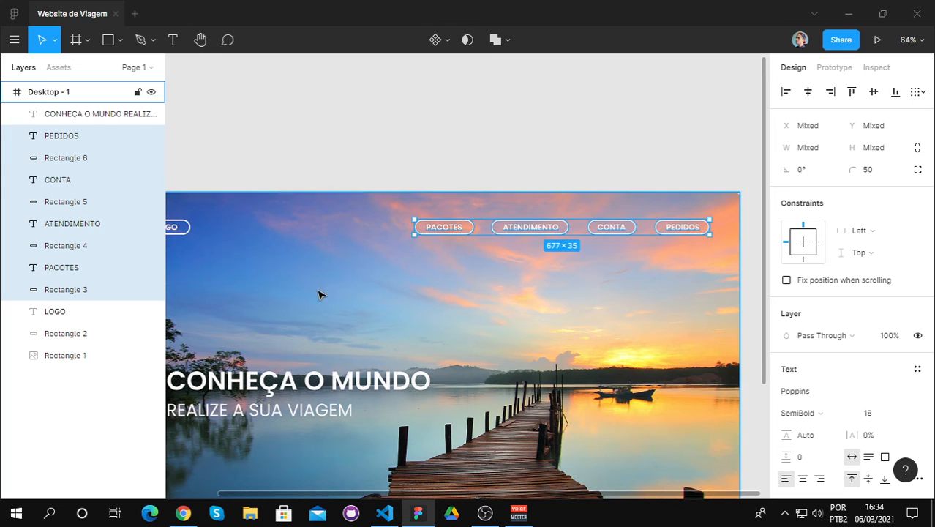
Step: Move the four menu pills with their texts slightly back to the left along the header row, and deselect them
mouse_move(408, 495)
left_mouse_down()
mouse_move(350, 495)
mouse_move(396, 495)
left_mouse_up()
left_click(443, 382)
scroll(446, 383, "down", 3)
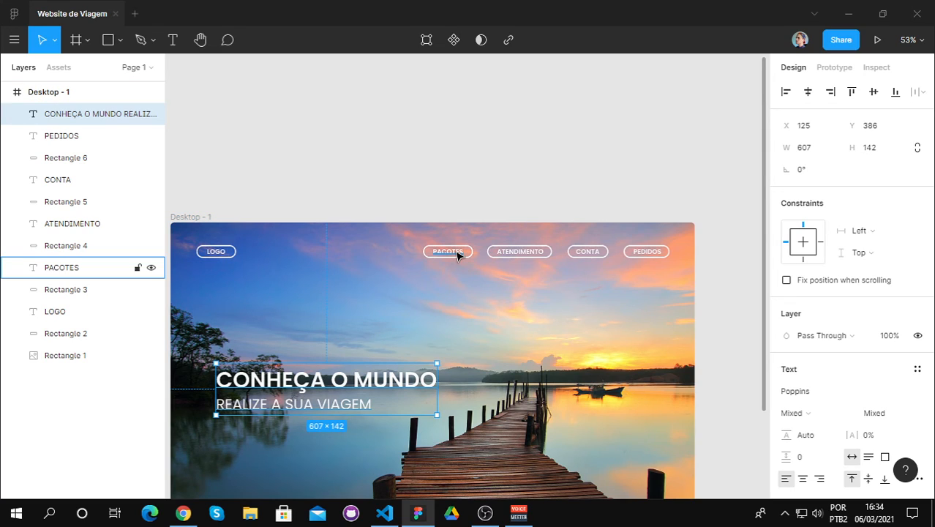
key("ctrl+z")
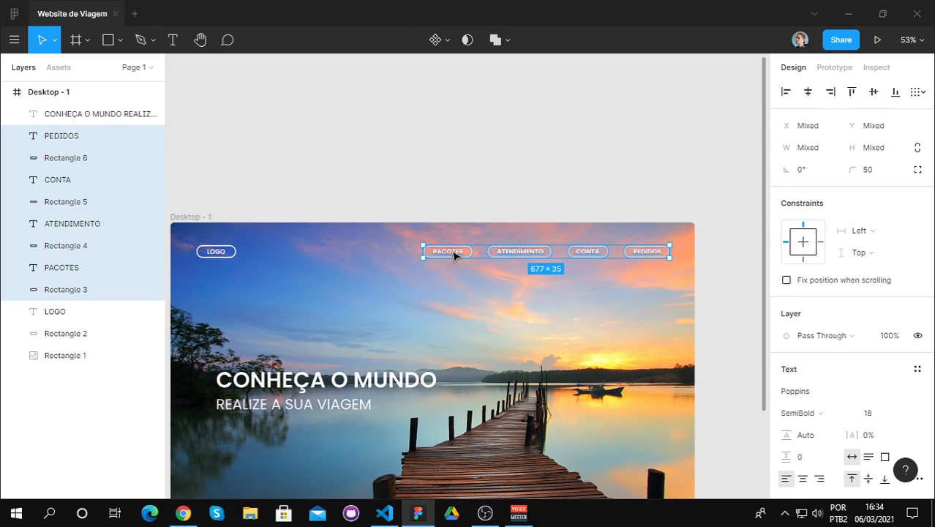
left_click_drag(454, 254, 452, 255)
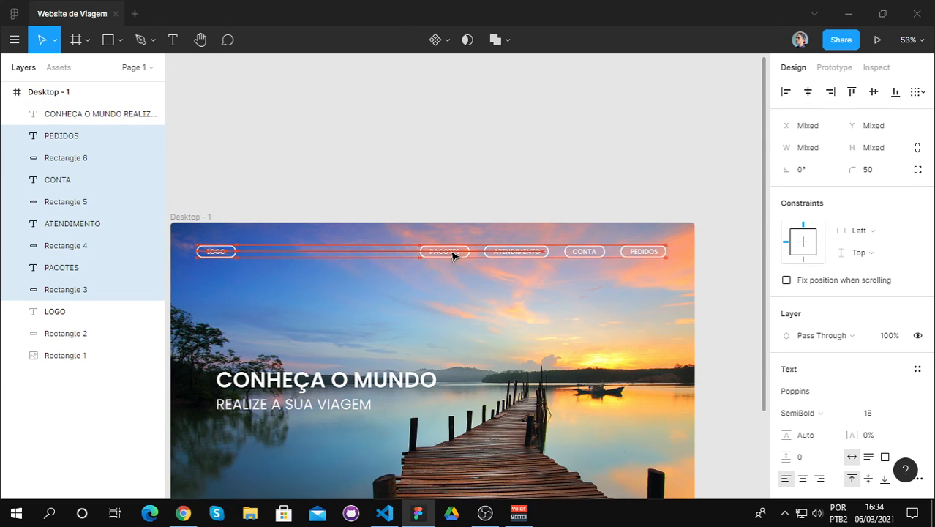
left_click(455, 177)
Step: Add the text "Todos os direitos reservados" near the bottom edge of the photo, over the pier
scroll(376, 348, "down", 2)
scroll(431, 360, "down", 4)
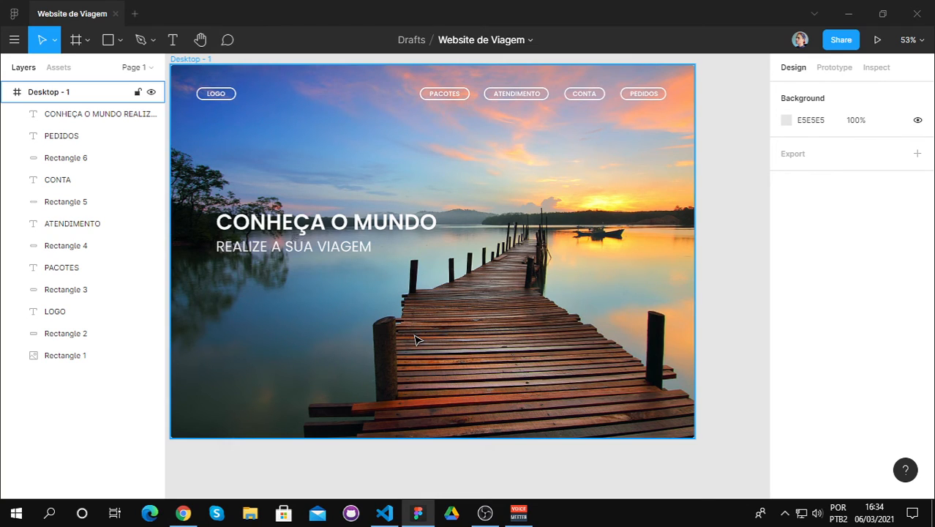
scroll(414, 339, "down", 1)
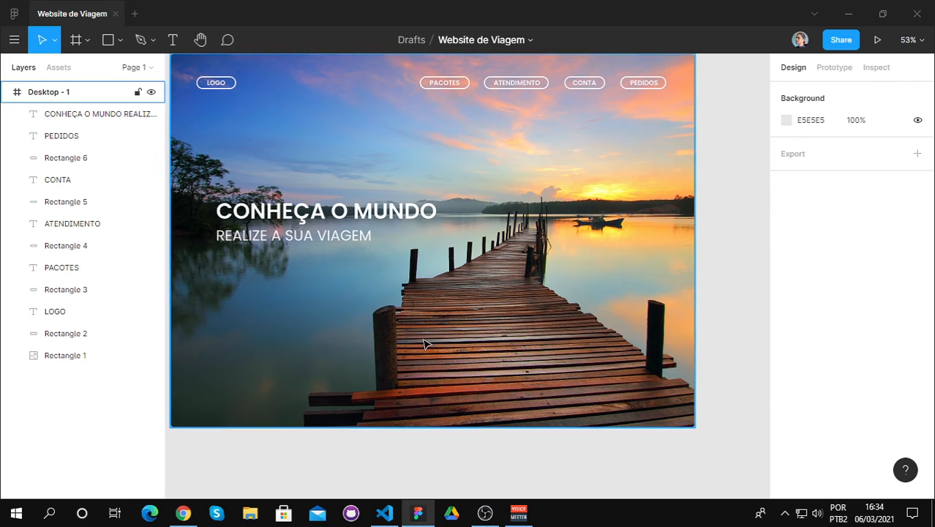
scroll(423, 337, "up", 2)
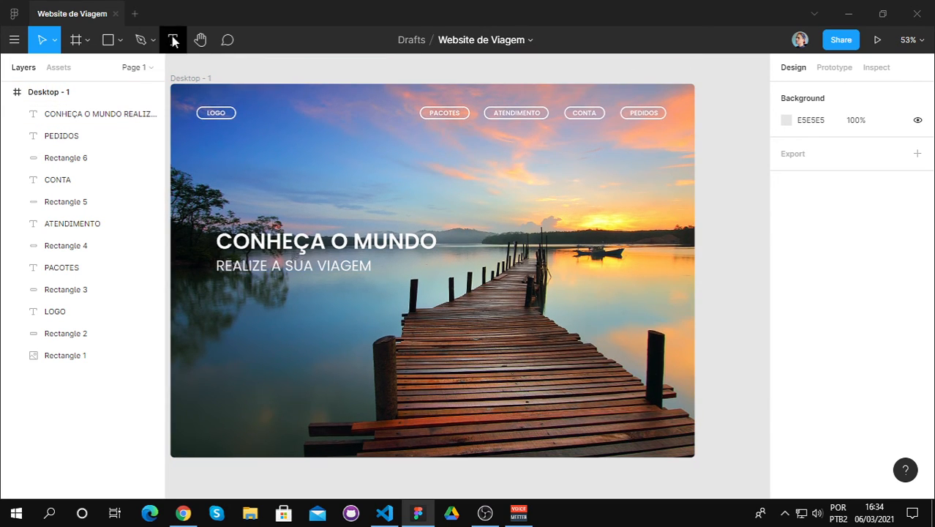
left_click(172, 40)
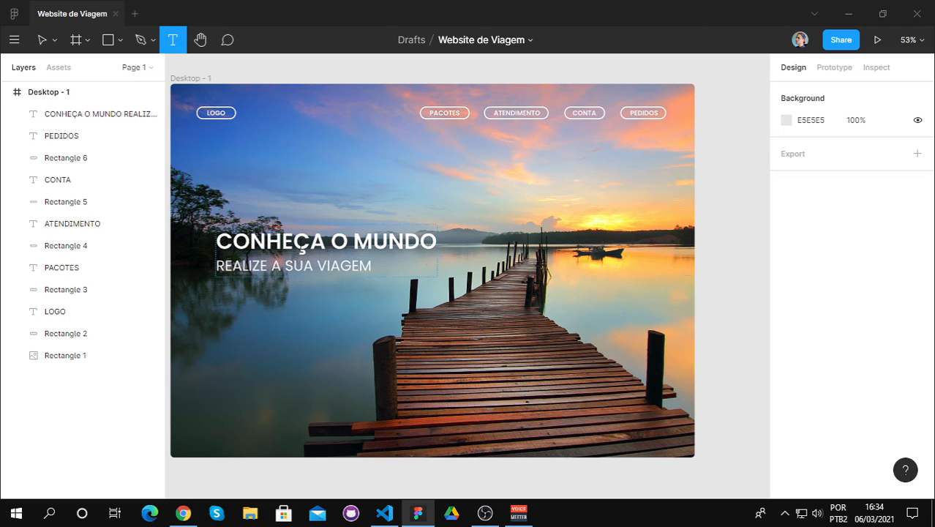
left_click(378, 422)
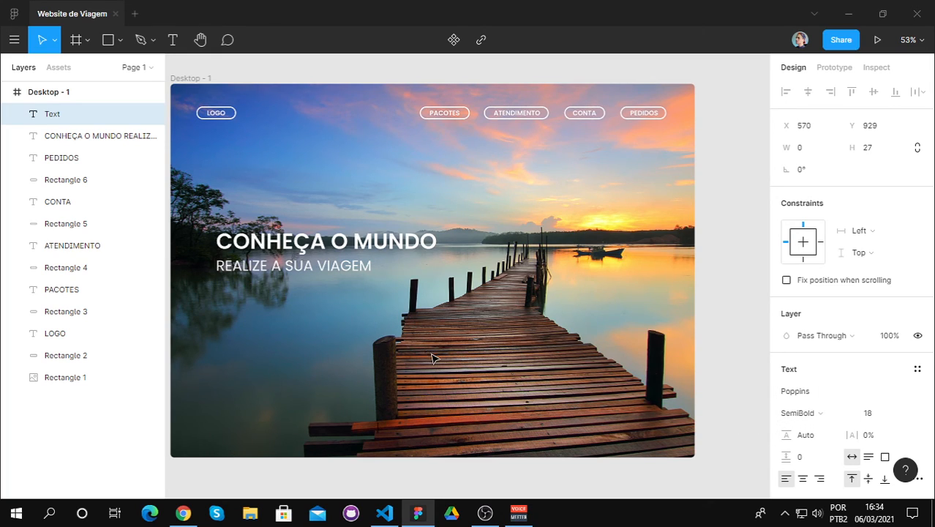
type("To")
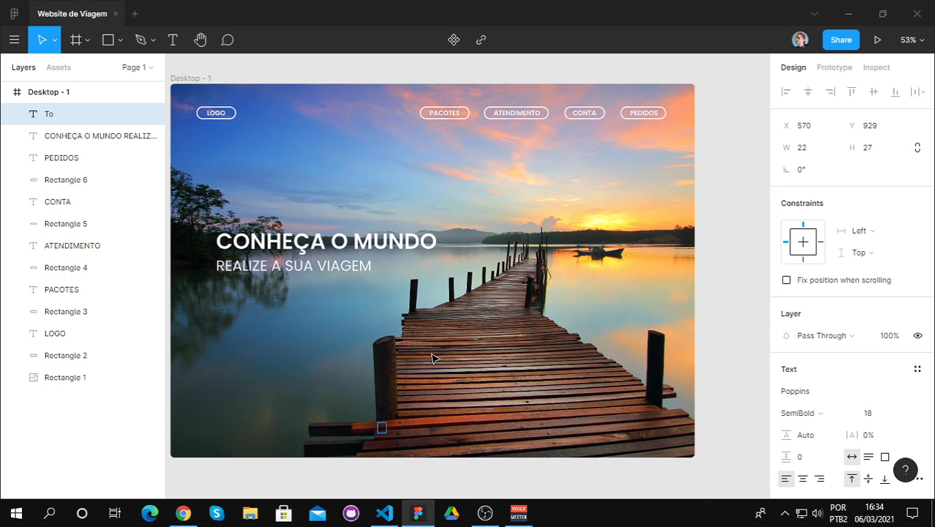
type("dos os direi")
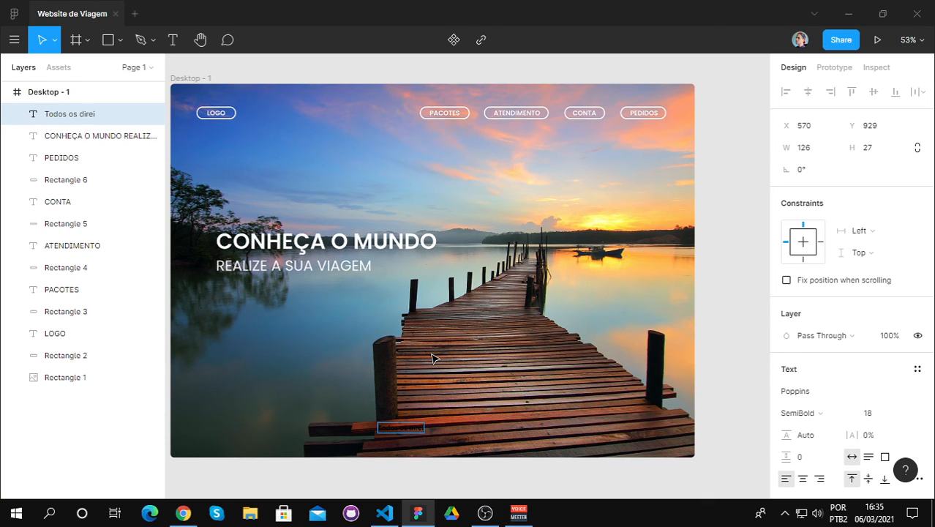
type("tos reservado")
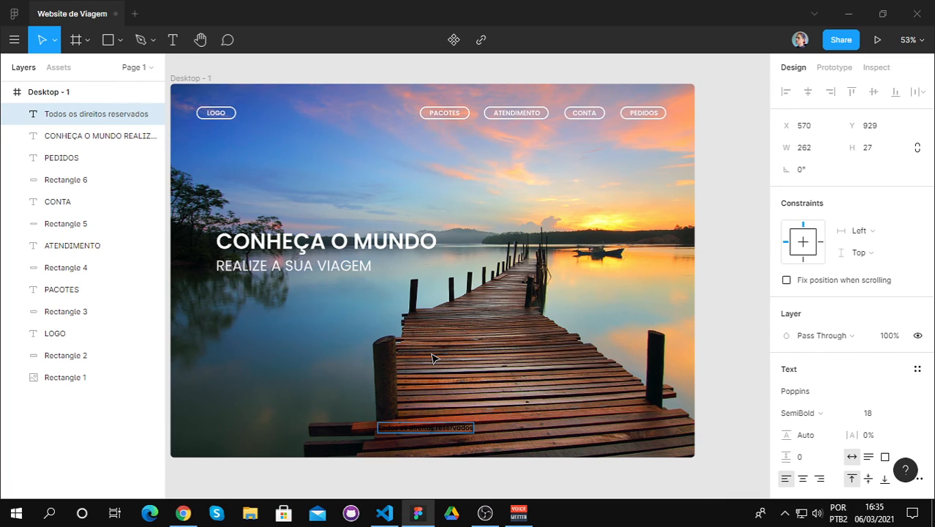
type("s")
Step: Set the fill of the "Todos os direitos reservados" text to FBFBFB
key("ctrl+a")
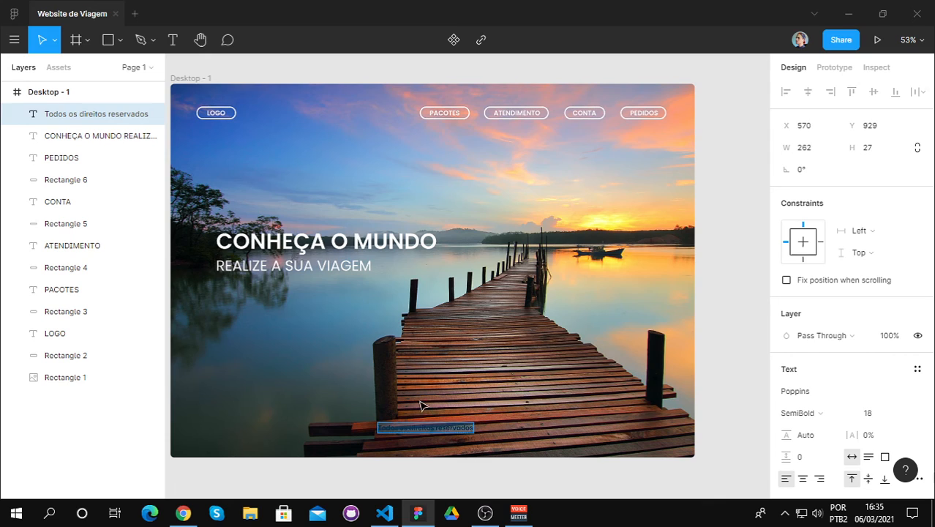
scroll(834, 358, "down", 3)
left_click(829, 347)
key("ctrl+a")
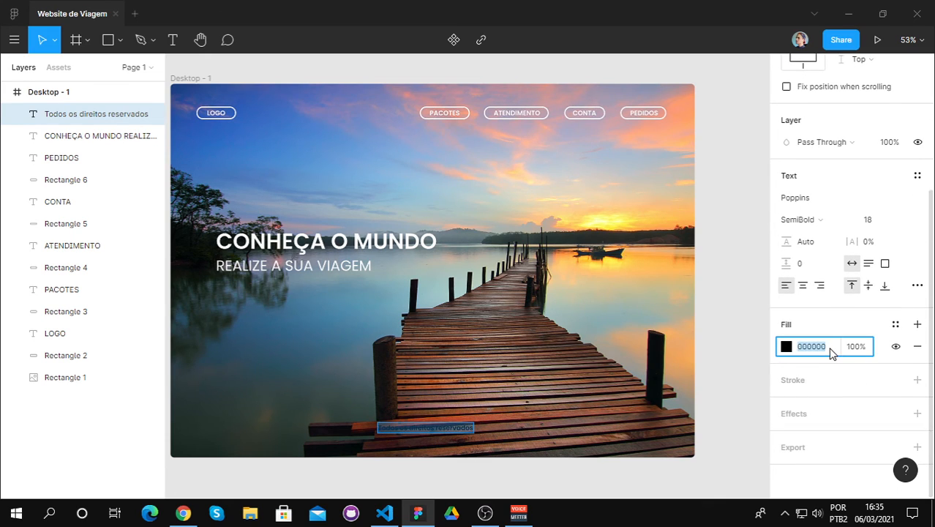
key("BackSpace")
key("Return")
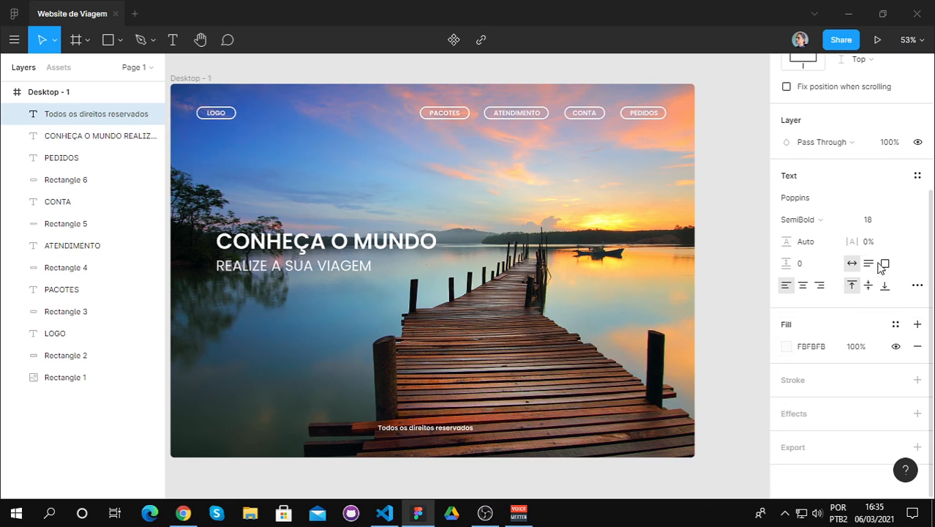
Step: Set the "Todos os direitos reservados" text to font size 25 and Regular weight
left_click(874, 222)
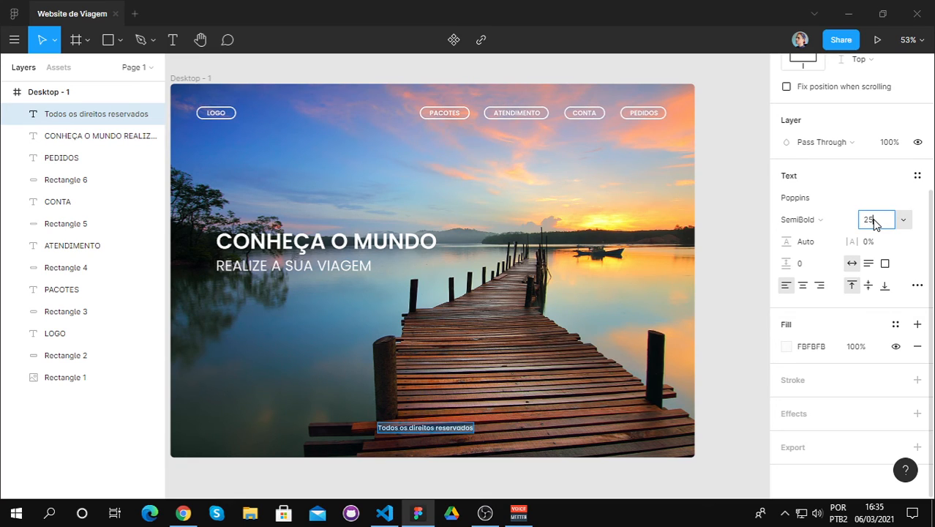
key("Return")
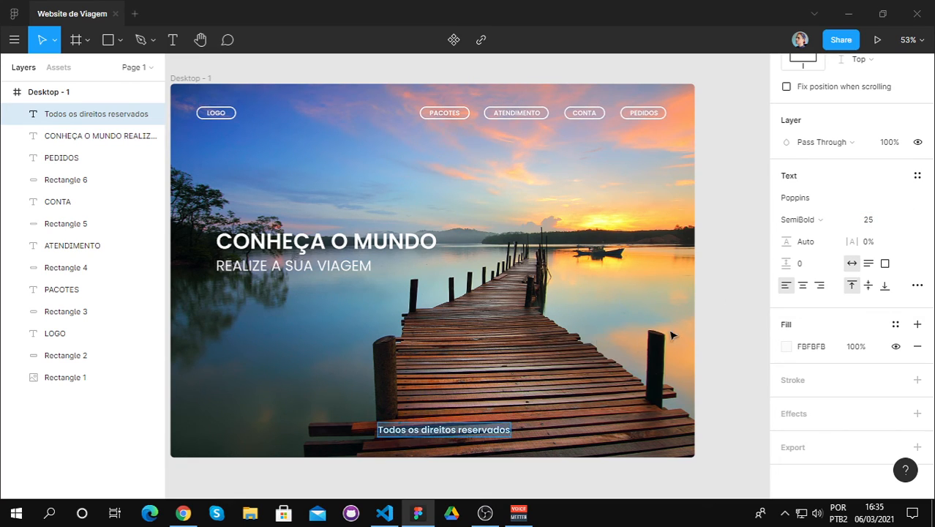
left_click(842, 219)
left_click(823, 189)
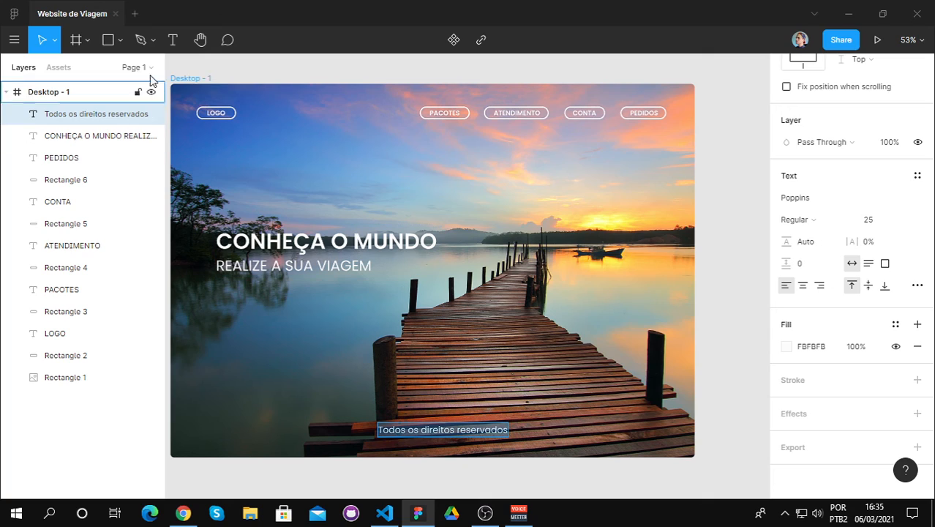
Step: Move the "Todos os direitos reservados" text slightly down, aligned with the centre of the PACOTES pill, and deselect it
left_click(440, 427)
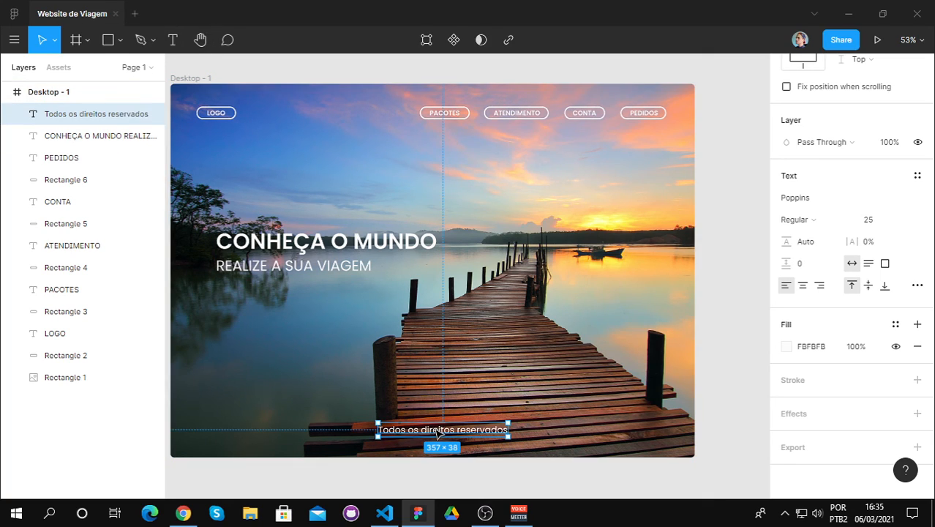
left_click_drag(439, 432, 435, 436)
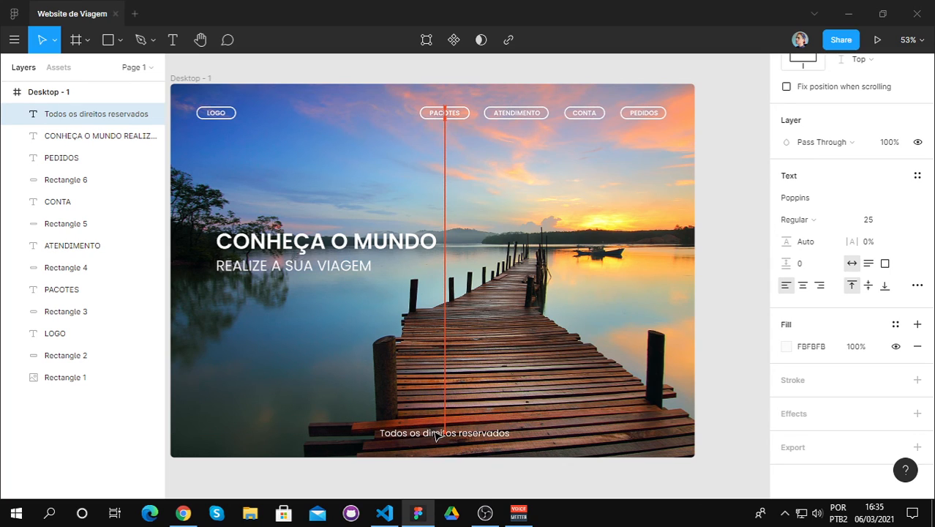
key("Escape")
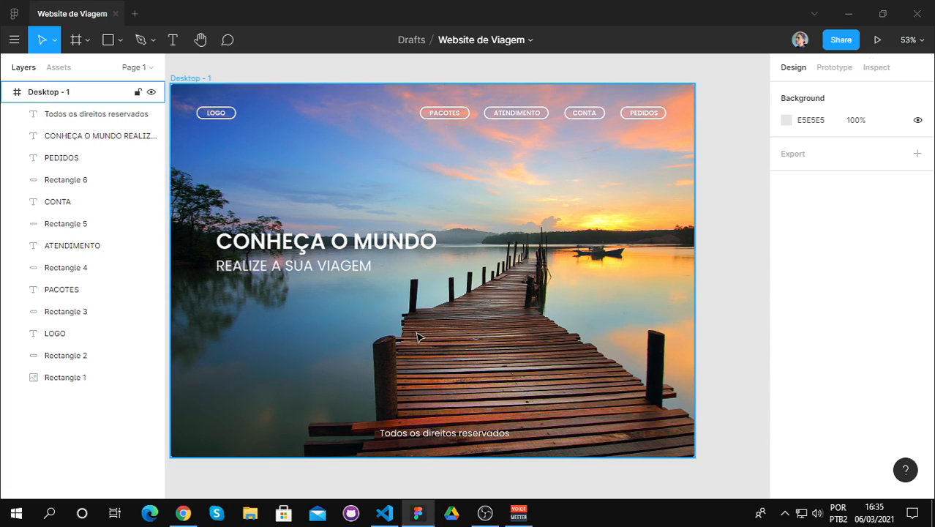
left_click(201, 39)
left_click_drag(390, 180, 425, 191)
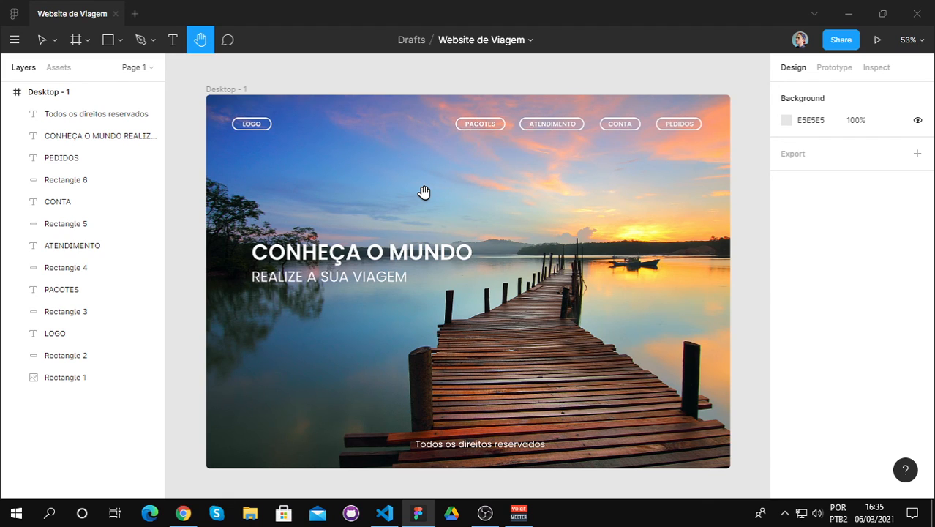
left_click(41, 39)
left_click(317, 258)
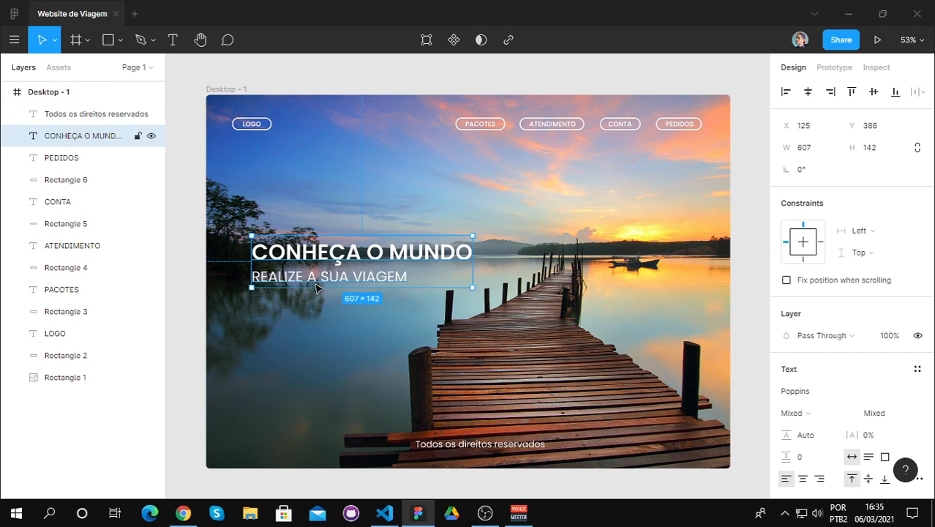
key("Escape")
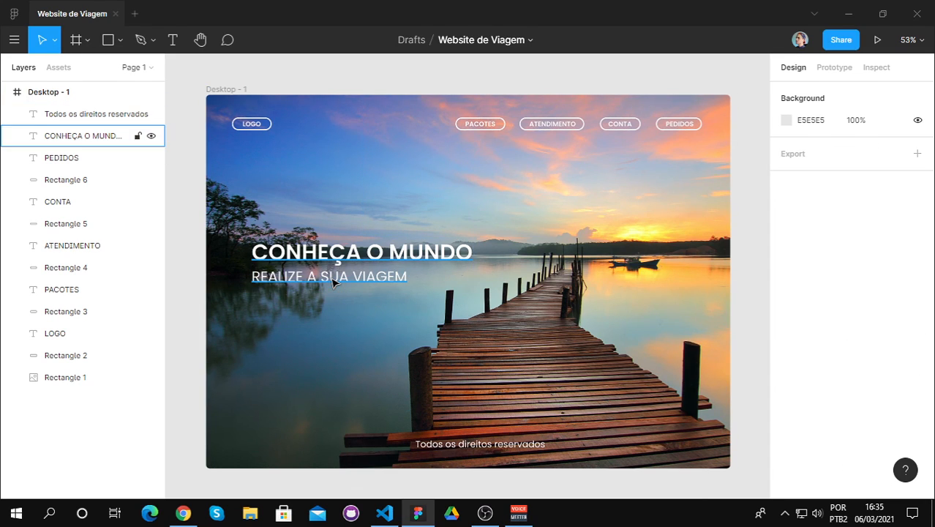
left_click(367, 250)
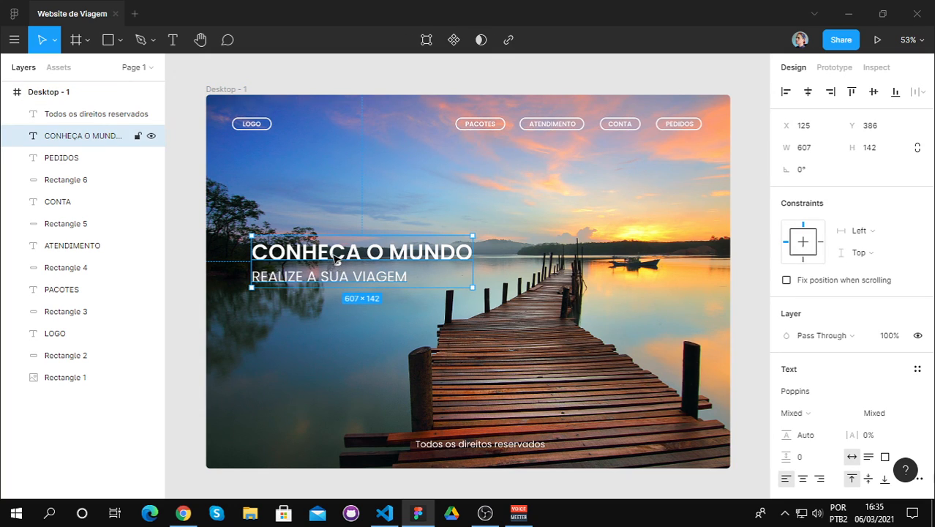
mouse_move(333, 256)
left_mouse_down()
mouse_move(336, 275)
mouse_move(339, 261)
left_mouse_up()
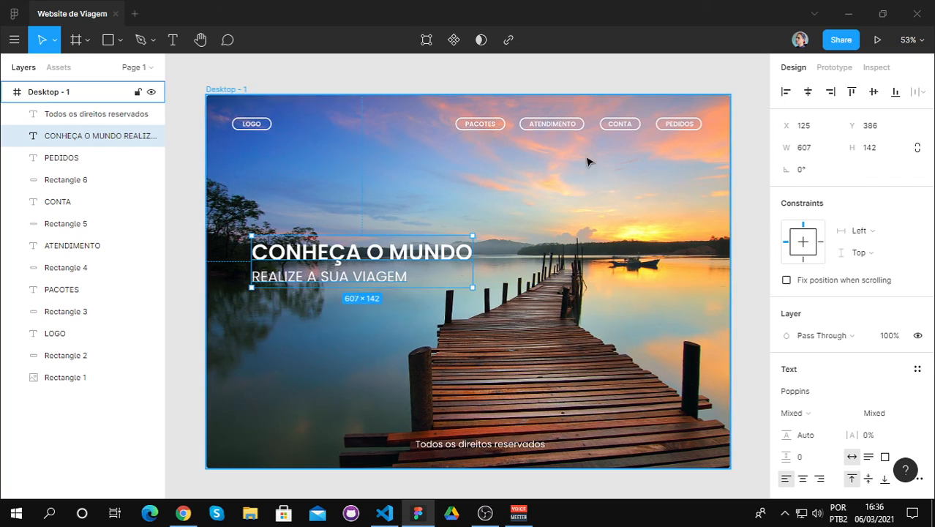
left_click(594, 84)
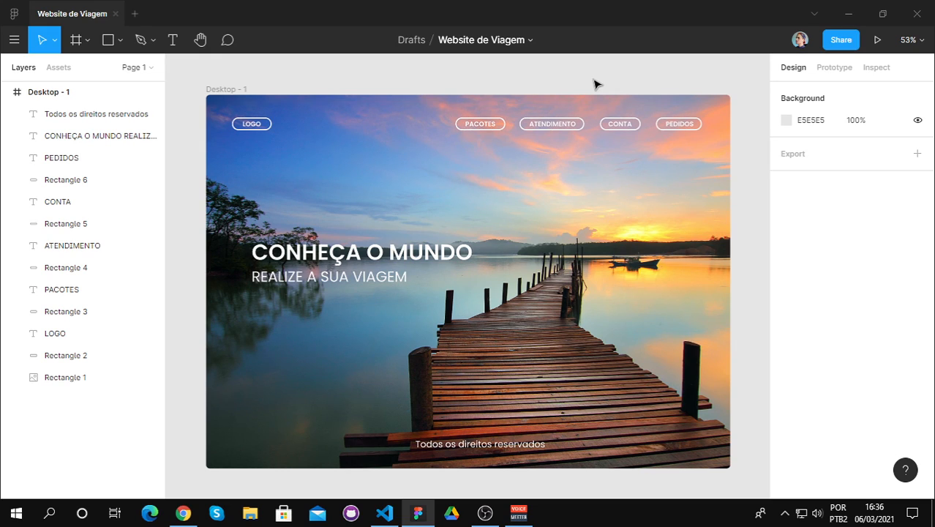